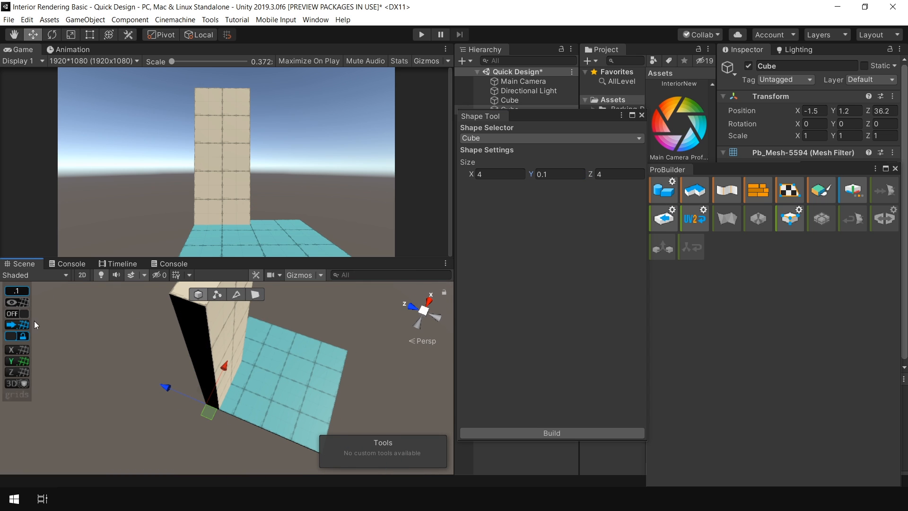
Step: Position the 4 × 0.1 × 4 cube at the base of the pillar and build it as the floor
left_click_drag(180, 401, 140, 386)
left_click_drag(214, 347, 186, 354)
left_click_drag(303, 440, 278, 333, "alt")
left_click(551, 432)
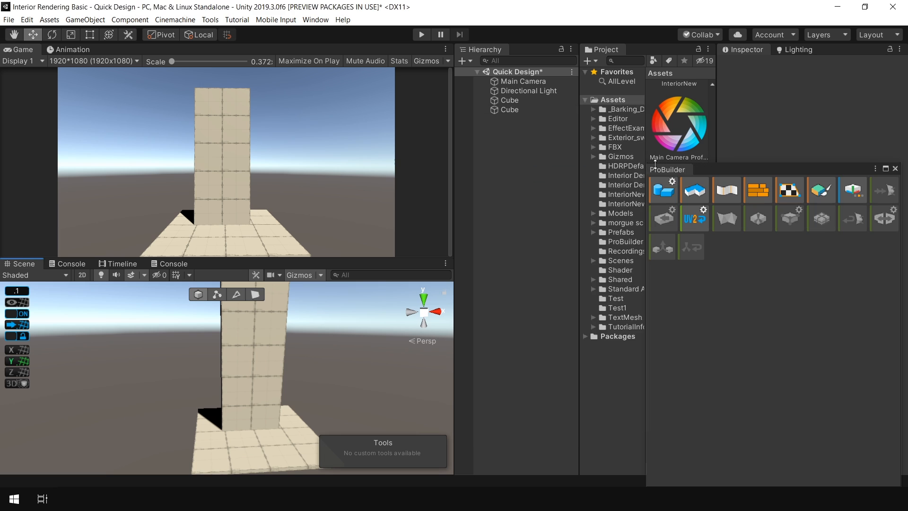
Step: Start a new cube shape for a side wall on the floor's edge, with Y size 5 and X size 0.1
left_click_drag(359, 359, 418, 387, "alt")
left_click_drag(299, 389, 283, 361, "alt")
left_click(559, 174)
type("5")
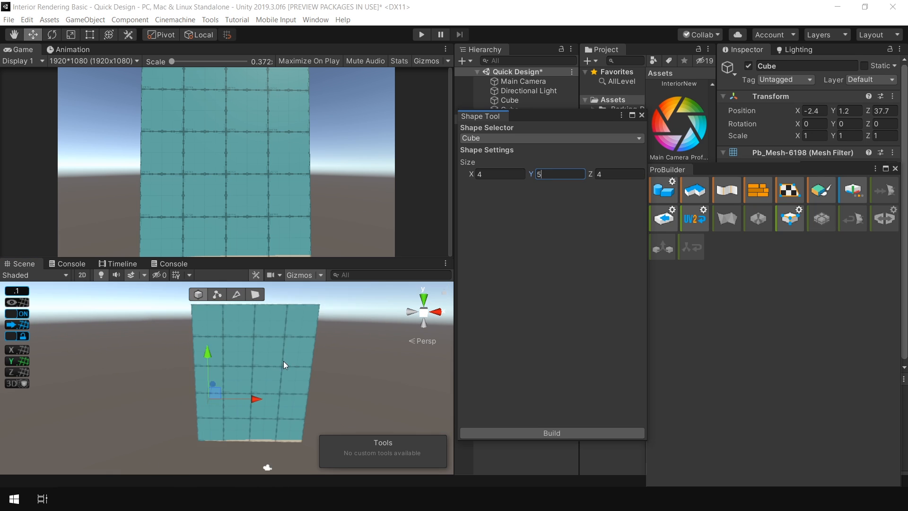
left_click_drag(470, 174, 444, 178)
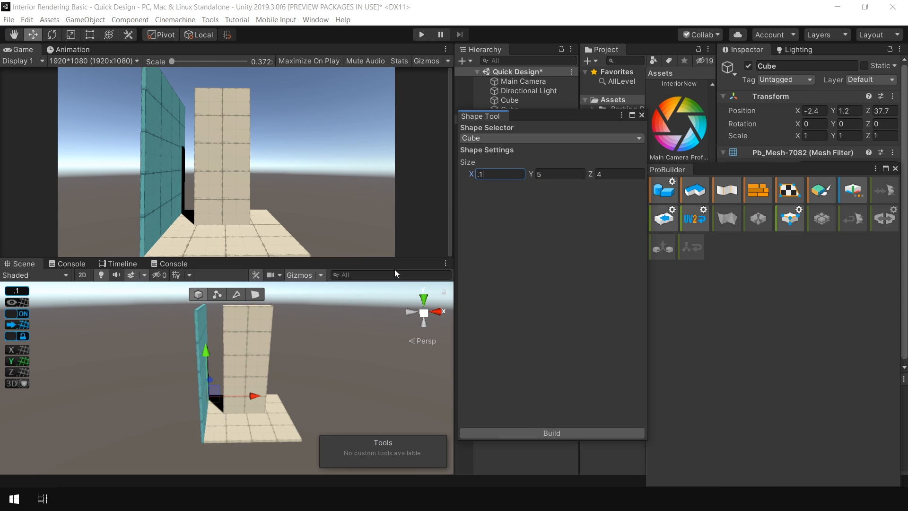
Step: Set the side wall's X size to 0.2 and Z size to 6, and build it
scroll(255, 373, "up", 3)
left_click_drag(251, 377, 225, 346, "alt")
mouse_move(279, 378)
left_mouse_down("alt")
mouse_move(270, 401)
mouse_move(273, 381)
mouse_move(265, 383)
left_mouse_up("alt")
type("6")
left_click_drag(298, 330, 227, 251, "alt")
left_click(597, 174)
type("7")
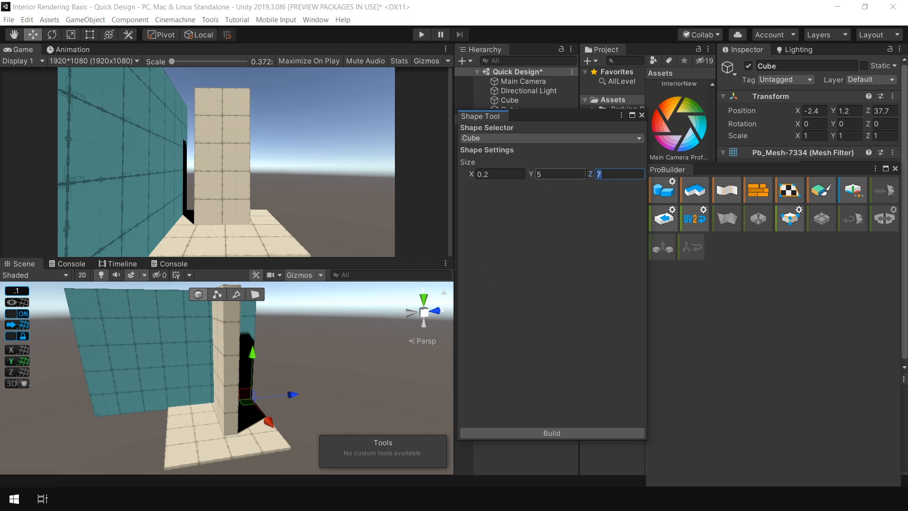
type("6")
left_click_drag(227, 369, 359, 403, "alt")
left_click(563, 432)
Step: Duplicate the side wall and move the copy to the opposite edge of the floor at X 1.4
left_click(199, 345)
left_click_drag(199, 345, 326, 372, "alt")
key("ctrl+d")
scroll(326, 372, "up", 4)
left_click_drag(273, 356, 244, 358)
scroll(242, 426, "down", 4)
left_click_drag(242, 445, 331, 442, "alt")
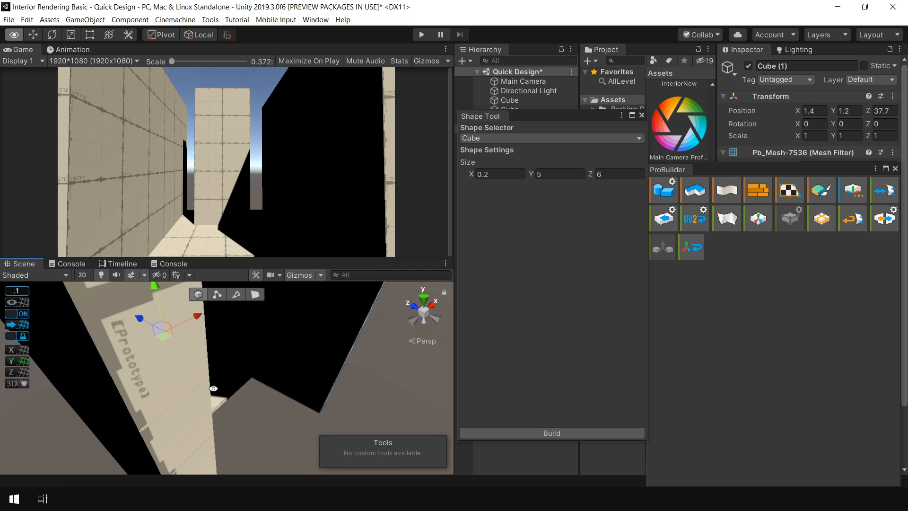
Step: Extend the floor by its end face to a depth of 6 to match the side walls, and return to object selection
scroll(227, 378, "down", 3)
left_click(203, 364)
left_click(255, 295)
left_click(222, 378)
scroll(223, 388, "down", 1)
left_click_drag(235, 395, 229, 318, "alt")
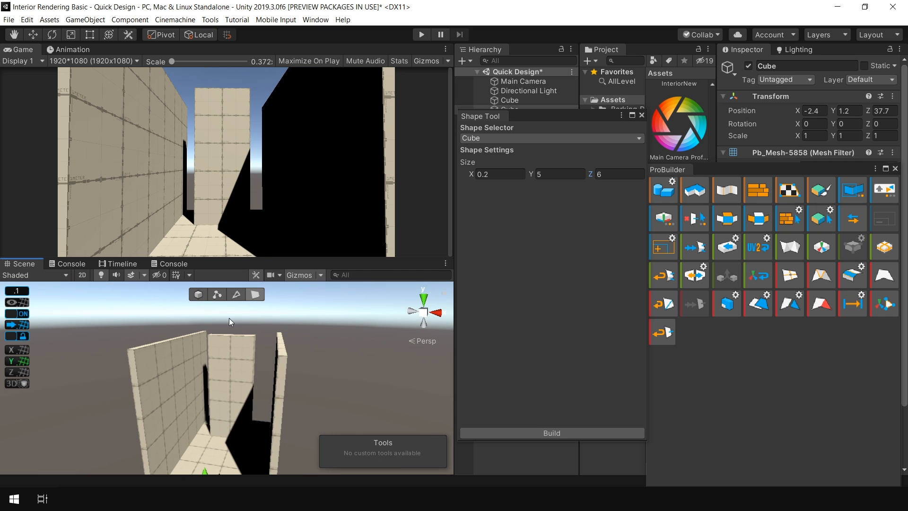
left_click(198, 294)
left_click(331, 331)
Step: Duplicate a side wall and rotate the copy to -270 degrees about Y as the back wall behind the pillar
left_click_drag(331, 331, 825, 296, "alt")
scroll(211, 426, "down", 3)
left_click(208, 408)
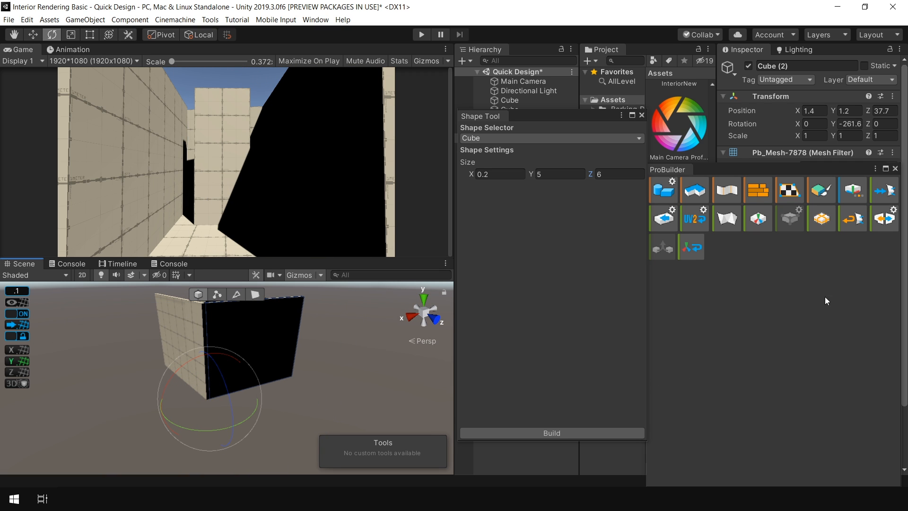
scroll(270, 346, "up", 5)
middle_click_drag(269, 345, 300, 381)
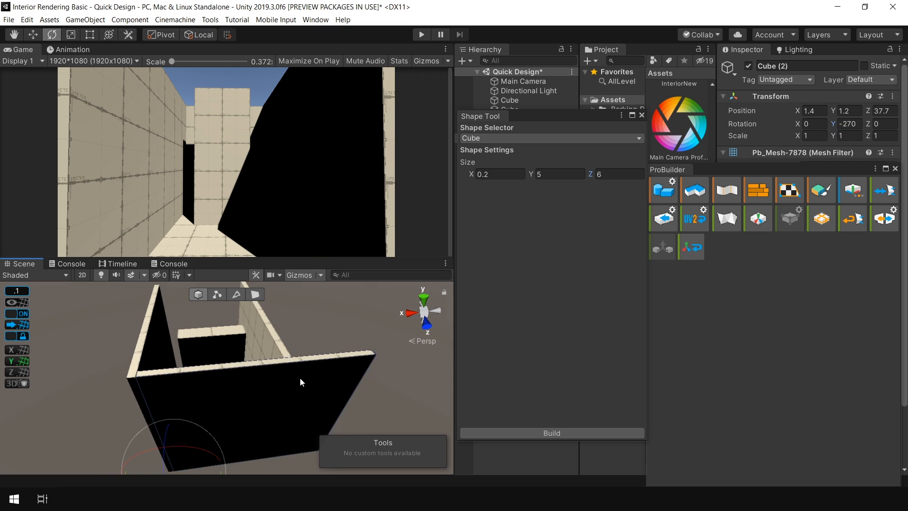
Step: Shorten the back wall to the room's width by moving its end face, and close the Shape Tool and ProBuilder windows
left_click_drag(300, 381, 94, 397, "alt")
left_click(255, 294)
left_click(251, 345)
scroll(251, 346, "down", 2)
left_click_drag(225, 387, 375, 319)
middle_click_drag(376, 319, 269, 320)
left_click(641, 115)
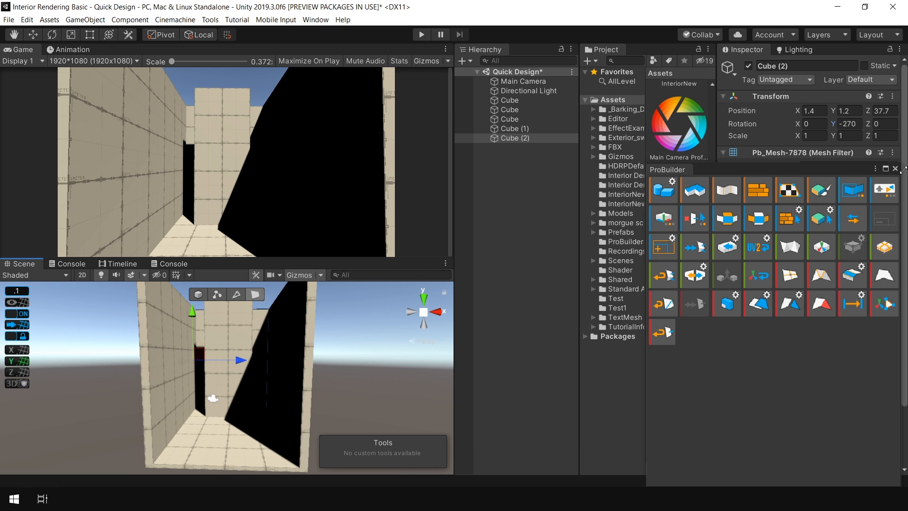
left_click(895, 169)
Step: Duplicate the floor and raise the copy to the top of the walls as the ceiling
left_click(532, 170)
left_click(528, 91)
scroll(246, 437, "down", 2)
left_click(246, 437)
left_click_drag(244, 383, 333, 405, "alt")
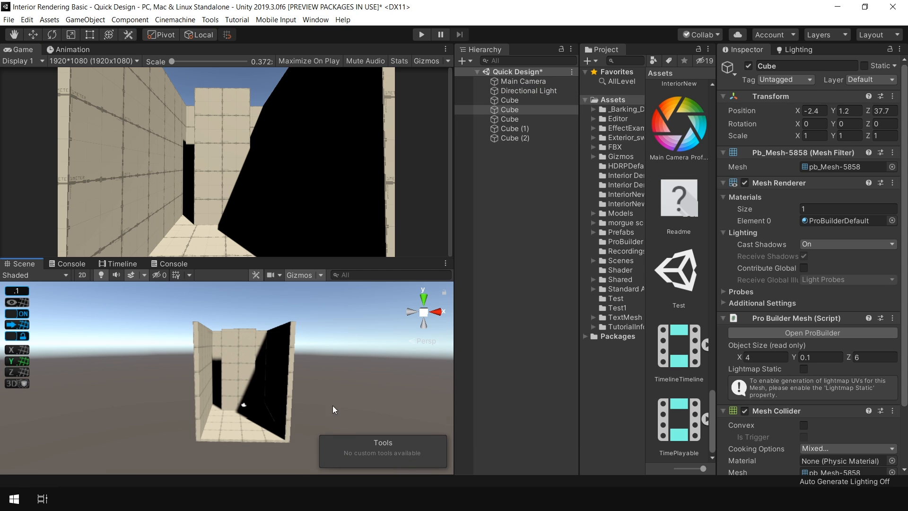
key("w")
key("ctrl+d")
left_click_drag(211, 359, 226, 295)
scroll(250, 355, "up", 4)
scroll(265, 337, "up", 1)
Step: Turn off Baked Global Illumination in the scene's lighting settings
left_click(529, 91)
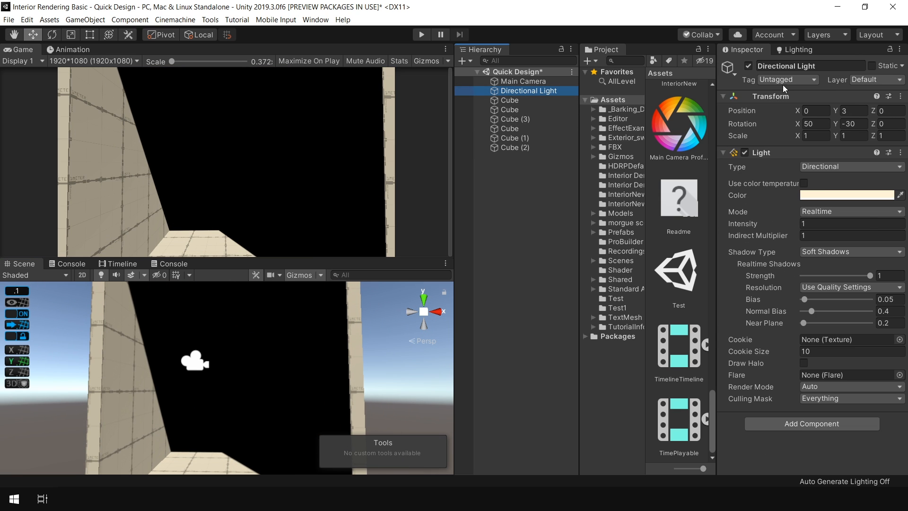
left_click(799, 49)
left_click_drag(798, 109, 799, 108)
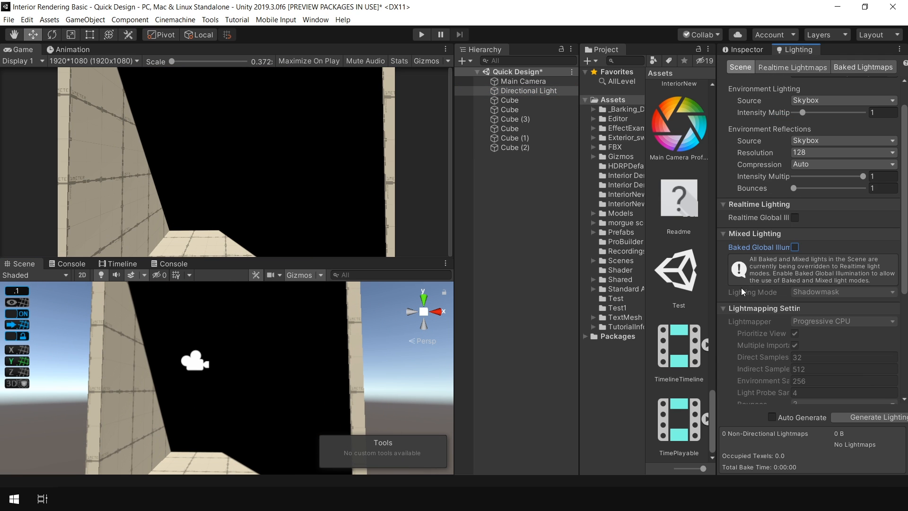
left_click(378, 356)
scroll(362, 356, "down", 3)
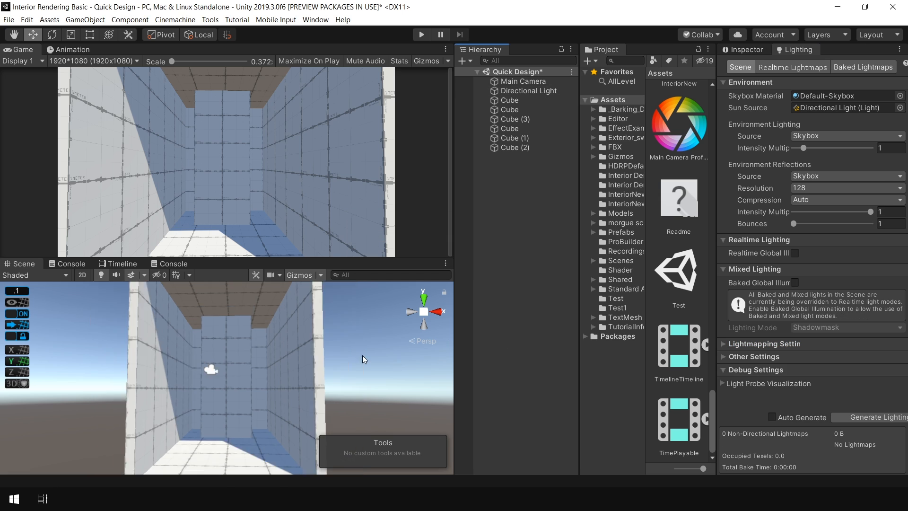
Step: Set the main camera's field of view to 48
left_click_drag(362, 356, 255, 374, "alt")
left_click(155, 387)
left_click(743, 49)
left_click_drag(822, 230, 818, 231)
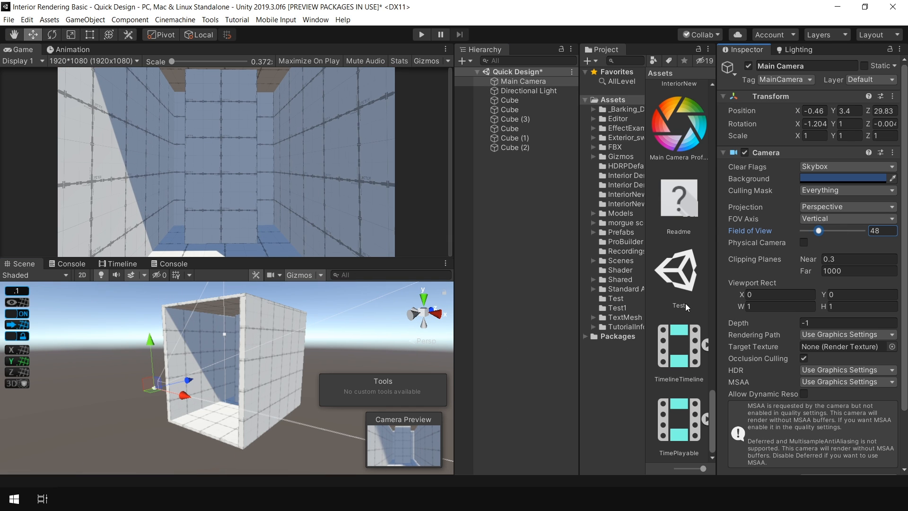
Step: Move the main camera to about X -0.4, Y 2.8, Z 30.6 at the room's open side, and save the scene
left_click_drag(191, 395, 265, 437)
left_click(424, 297)
scroll(297, 385, "up", 5)
left_click_drag(296, 388, 245, 144, "alt")
key("ctrl+s")
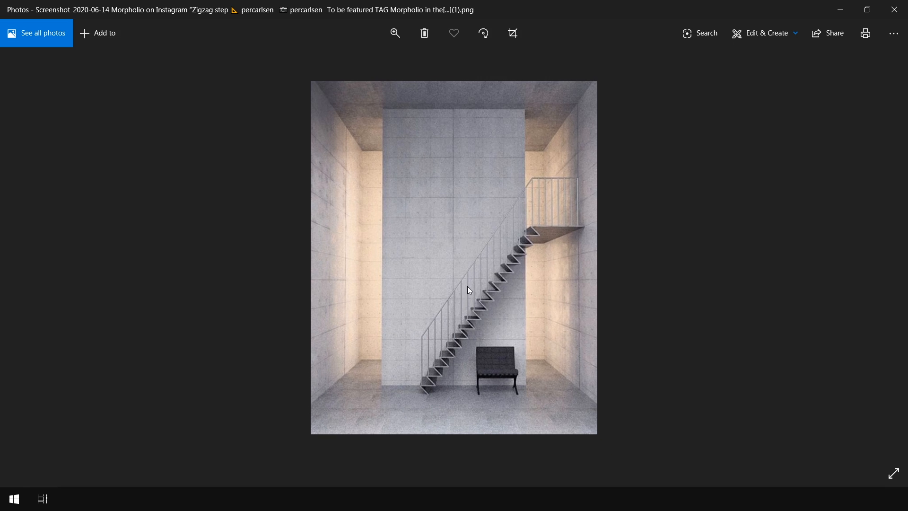
Step: Switch to the reference image in Photos and check its pixel dimensions in the file info
right_click(467, 285)
left_click(504, 308)
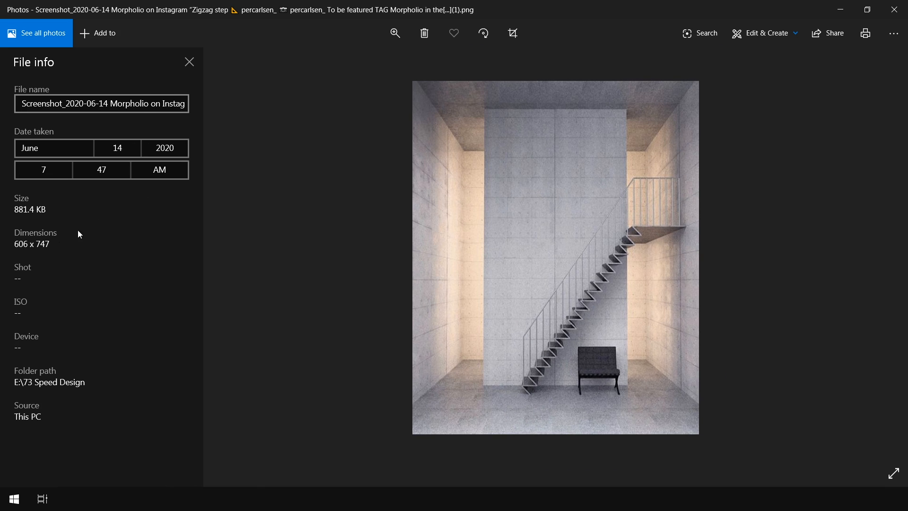
left_click(189, 62)
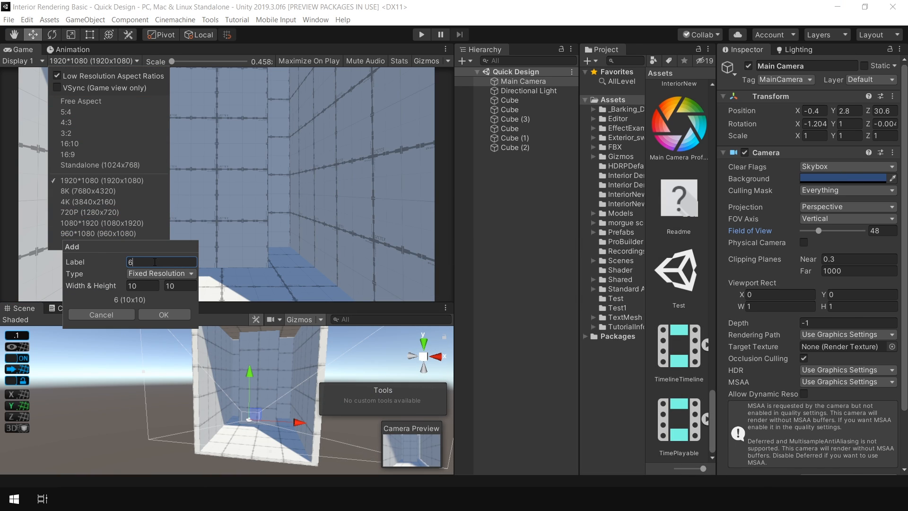
Step: In Unity, add a fixed game view resolution labelled 600*750 with width 600 and height 750
type("600*750")
left_click(151, 285)
type("600")
key("Tab")
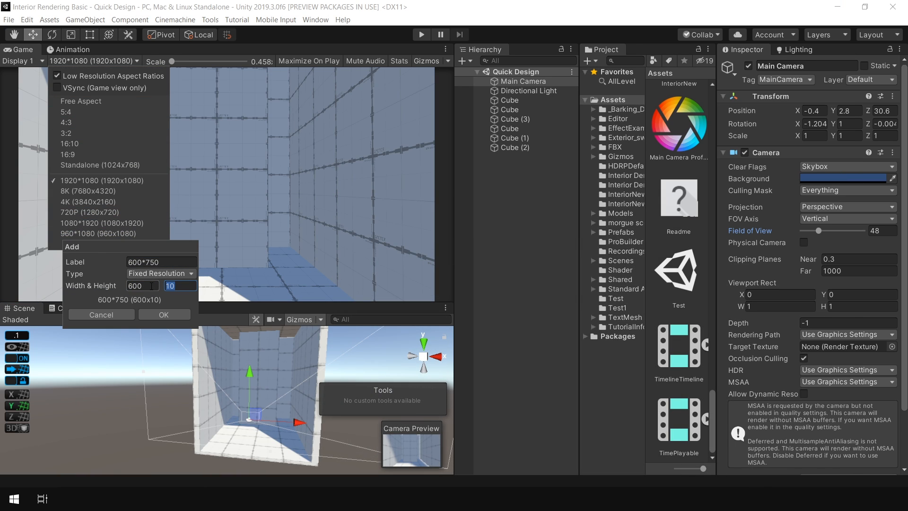
type("750")
left_click(157, 315)
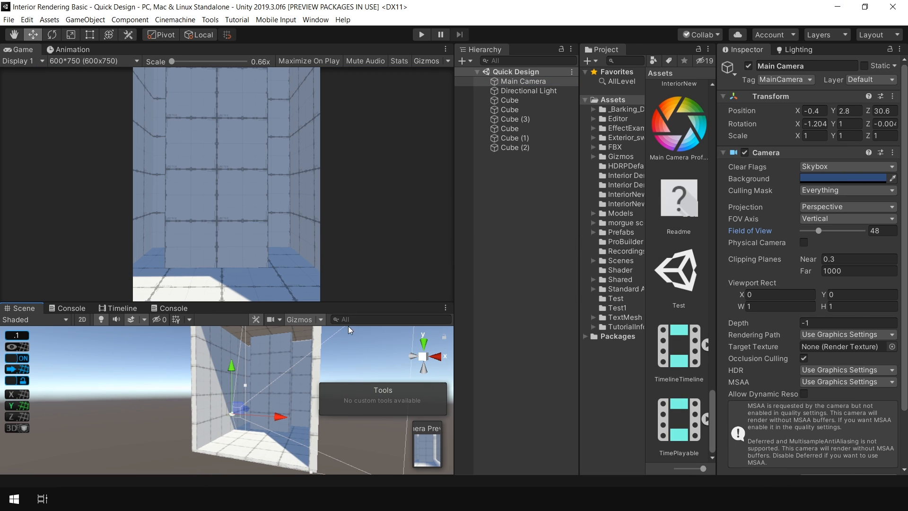
Step: Move the pillar sideways to X -1.4 to center it in the game view
left_click(348, 346)
key("shift+space")
left_click_drag(454, 331, 488, 293, "alt")
left_click(419, 396)
key("shift+space")
left_click_drag(303, 350, 289, 373, "alt")
scroll(276, 391, "up", 4)
left_click(239, 402)
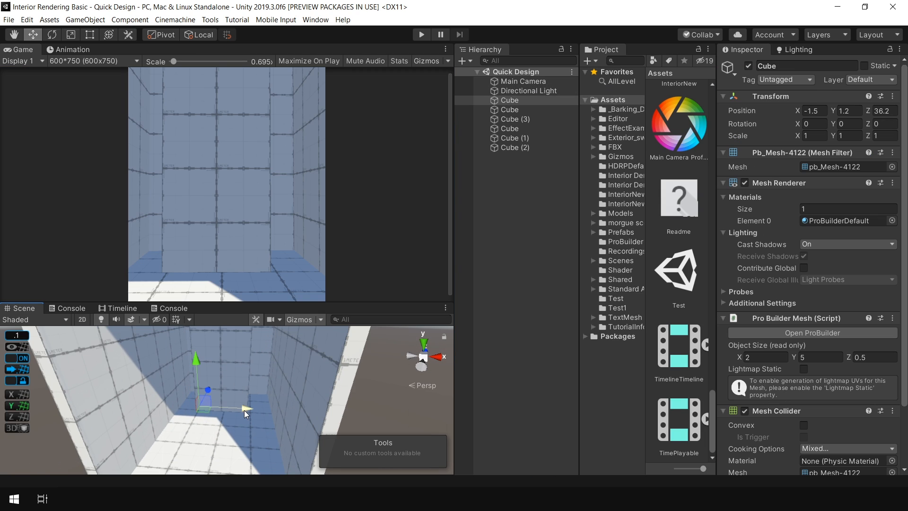
scroll(254, 402, "down", 3)
left_click_drag(244, 410, 258, 383)
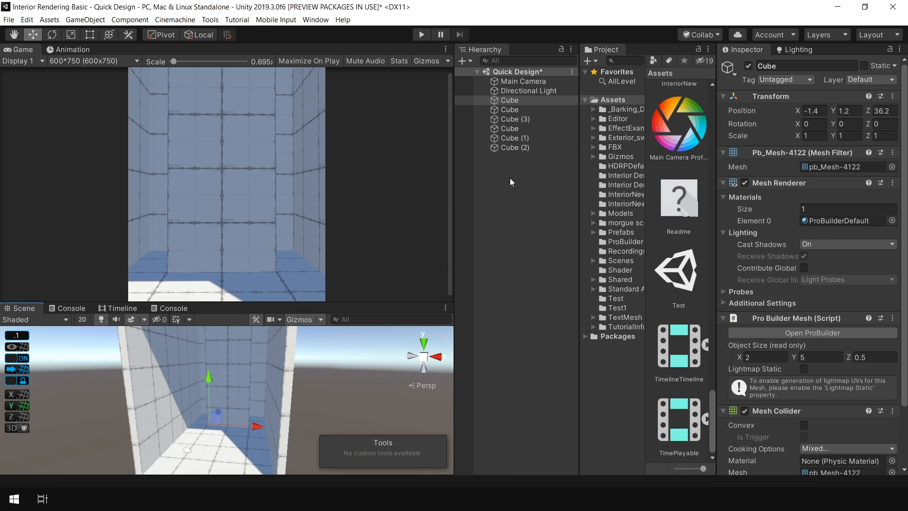
Step: Reopen ProBuilder and start a new Stair shape
left_click(510, 178)
left_click(210, 20)
mouse_move(232, 44)
left_click(335, 45)
left_click(663, 189)
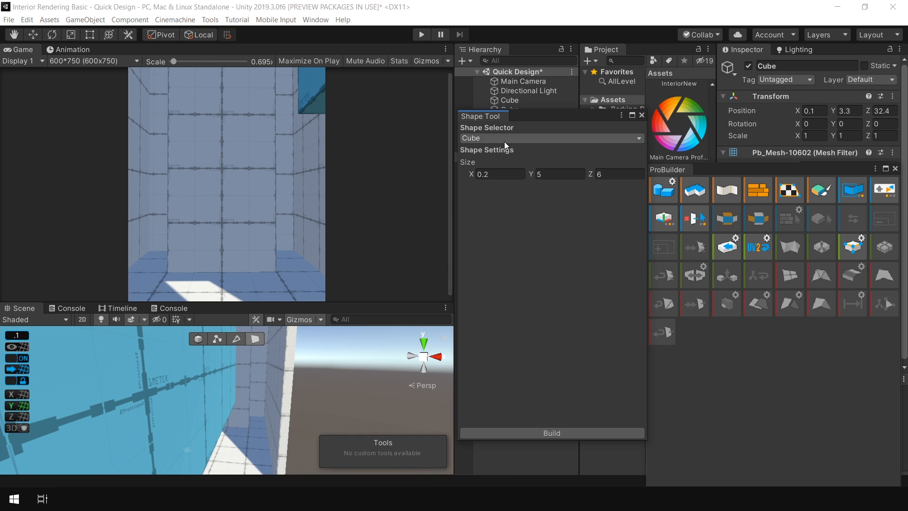
left_click(495, 186)
left_click_drag(529, 117, 617, 122)
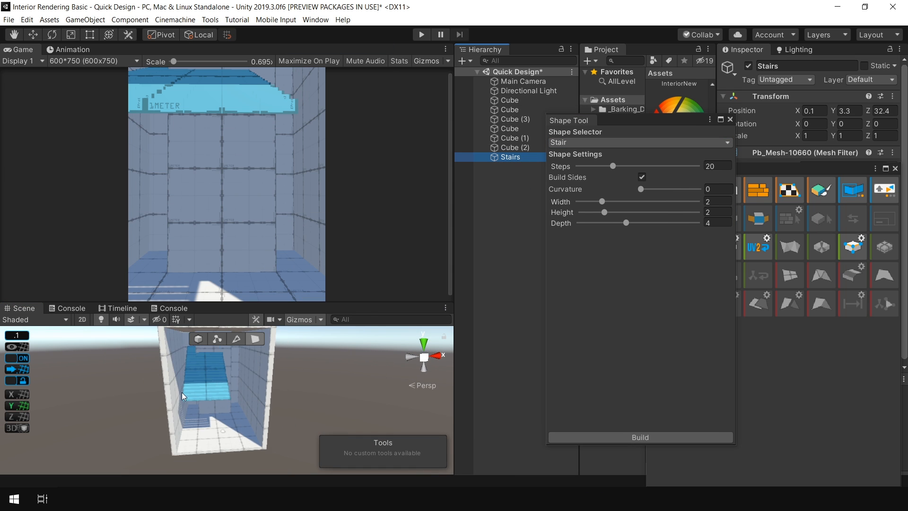
Step: Rotate the new stairs 90 degrees about Y so they run across the room
left_click_drag(181, 393, 221, 350, "alt")
left_click_drag(327, 331, 231, 392, "alt")
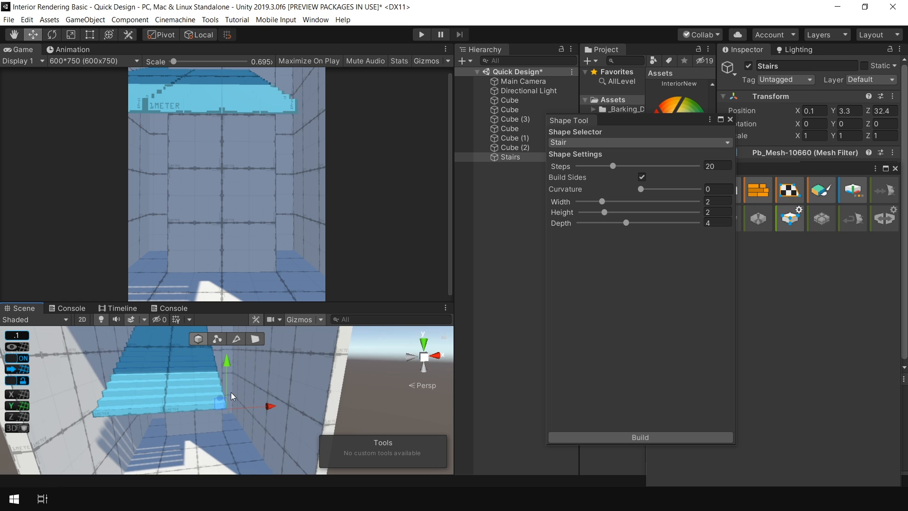
left_click_drag(226, 429, 87, 415)
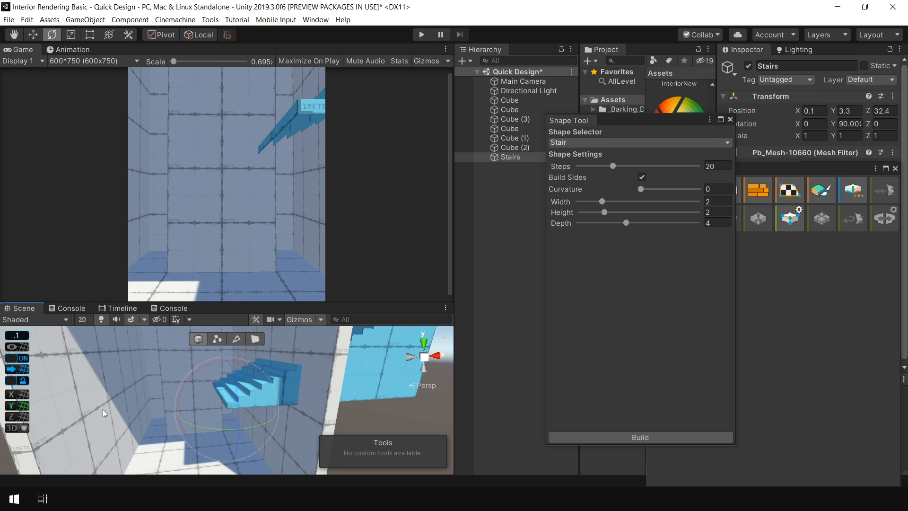
Step: Move the stairs down onto the floor in front of the pillar, to X -1.4, Y 1.2, Z 33.6
key("w")
left_click_drag(223, 407, 189, 439)
left_click_drag(189, 440, 149, 425, "alt")
left_click_drag(149, 425, 157, 440)
left_click_drag(157, 440, 85, 397, "alt")
scroll(320, 399, "down", 3)
left_click_drag(320, 400, 227, 397, "alt")
Step: Turn off Build Sides for the stairs and resize them to width 0.7, height about 3.89 and depth about 3.65
left_click(516, 81)
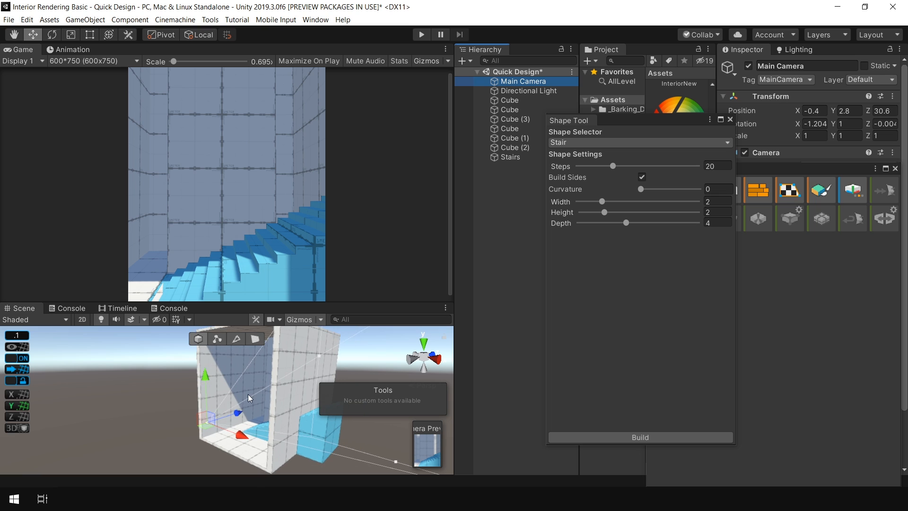
left_click_drag(260, 427, 416, 369, "alt")
left_click(510, 157)
left_click_drag(283, 402, 331, 378, "alt")
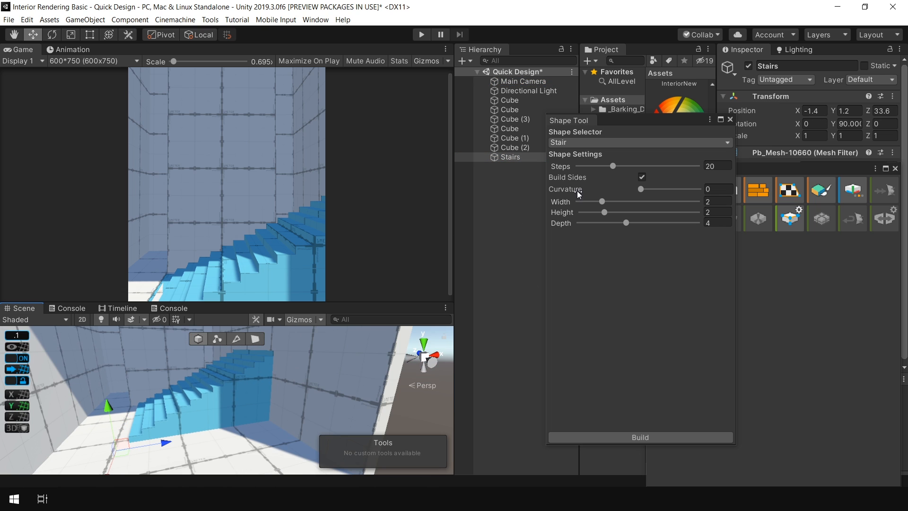
left_click(642, 176)
left_click_drag(605, 212, 622, 225)
left_click_drag(603, 202, 589, 210)
left_click_drag(264, 393, 630, 236, "alt")
right_click_drag(139, 424, 246, 369)
left_click(644, 179)
left_click(644, 180)
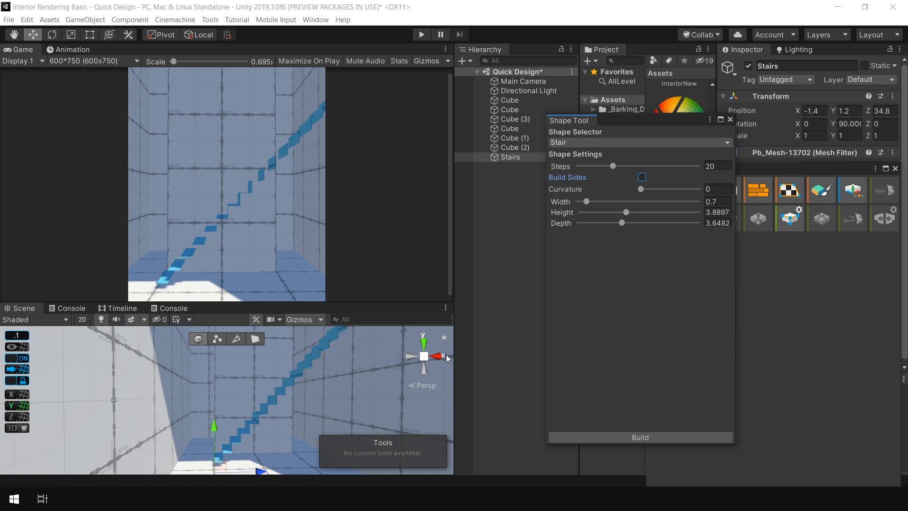
Step: Set the stairs to 15 steps with width about 0.5, height about 2.6 and depth 2, and close the Shape Tool
right_click_drag(246, 374, 246, 390)
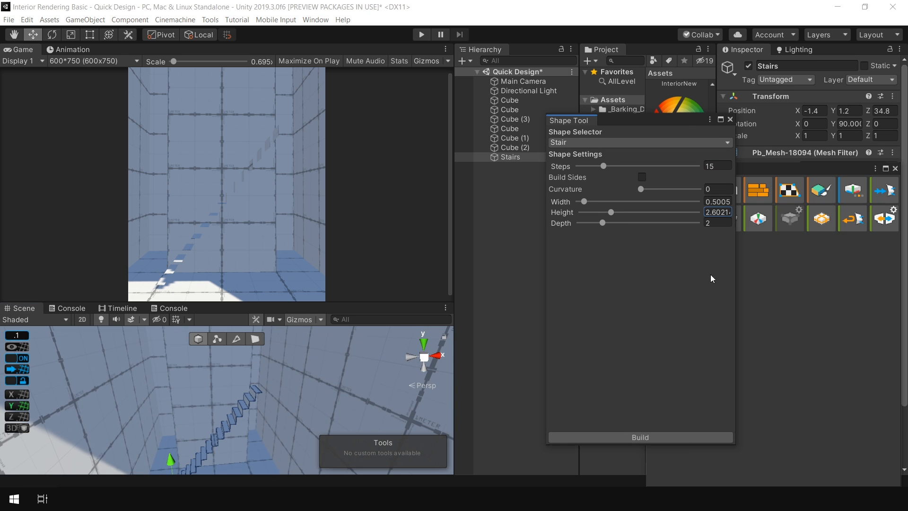
left_click(730, 119)
right_click_drag(251, 350, 221, 413)
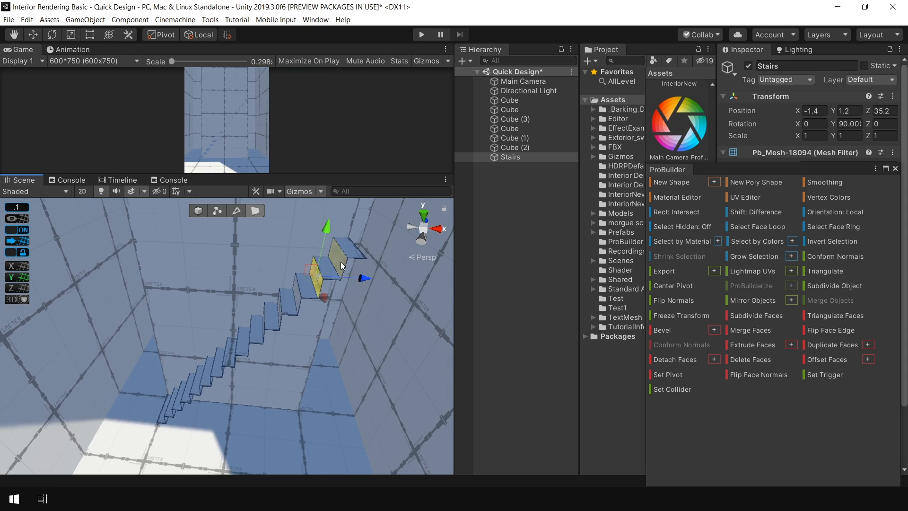
Step: Select all faces of the stairs and extrude them by Face Normal with a distance of 0.02
left_click_drag(340, 262, 378, 255, "alt")
left_click_drag(161, 445, 264, 284, "shift")
left_click_drag(268, 359, 337, 260, "alt")
left_click_drag(321, 284, 284, 291, "alt")
left_click(790, 345)
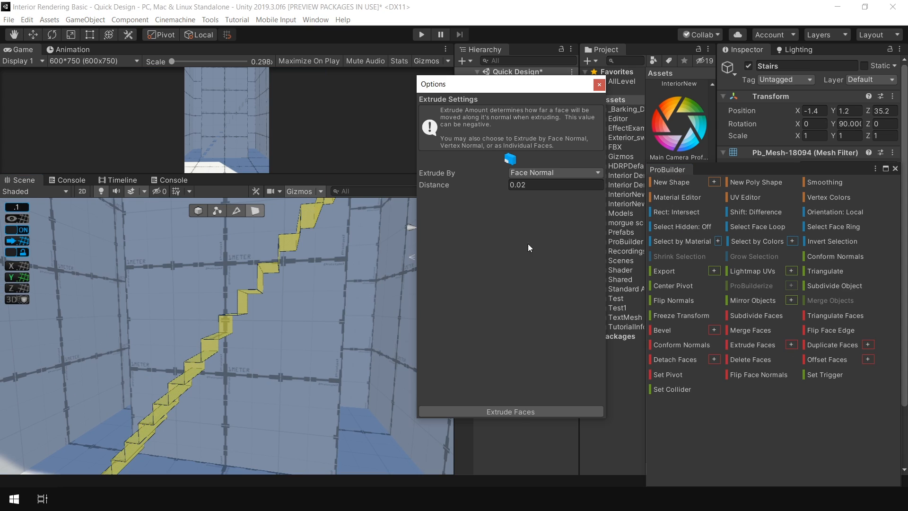
left_click(511, 411)
left_click(599, 85)
Step: Select the edges of successive steps along one side of the stairs in edge mode
left_click(236, 210)
left_click_drag(265, 236, 303, 302, "alt")
left_click(309, 308)
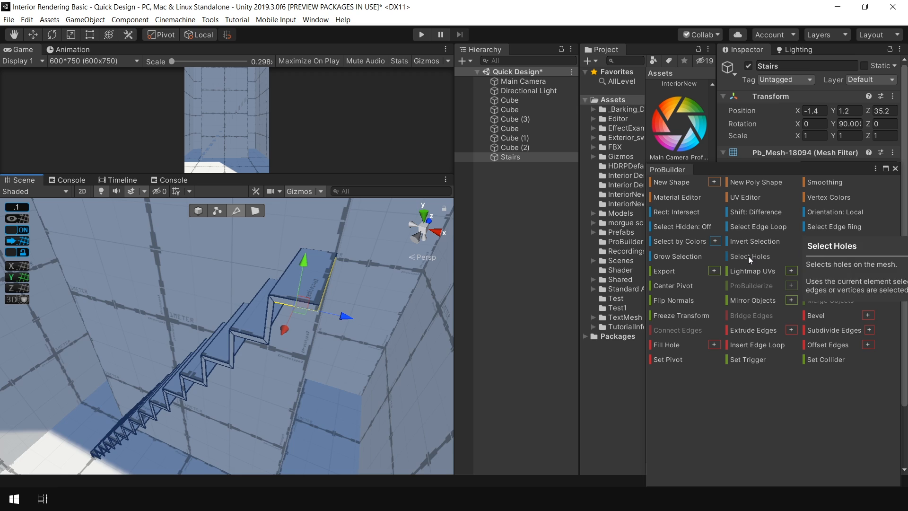
left_click(231, 296, "shift")
left_click_drag(331, 265, 274, 279, "alt")
left_click(284, 276, "shift")
left_click(246, 310, "shift")
left_click_drag(326, 228, 267, 378, "alt")
left_click(245, 320, "shift")
key("shift+space")
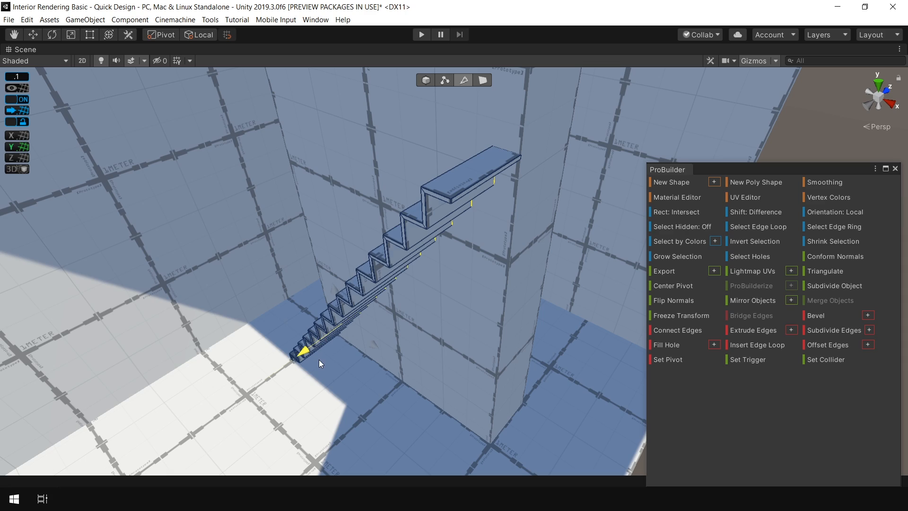
Step: Close the ProBuilder window, deselect the stairs and save the scene
key("w")
left_click_drag(537, 270, 462, 267, "alt")
left_click(894, 168)
key("shift+space")
left_click(523, 308)
key("shift+space")
left_click(449, 241)
key("ctrl+s")
key("shift+space")
Step: Reopen ProBuilder and create a new 1 × 1 × 1 cube near the top of the stairs
left_click(210, 20)
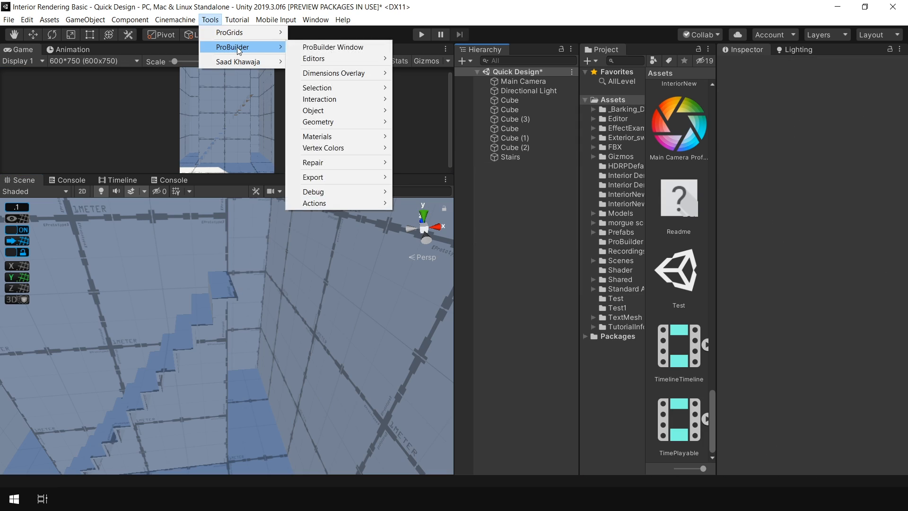
left_click(331, 43)
left_click(672, 182)
left_click_drag(837, 170, 683, 146)
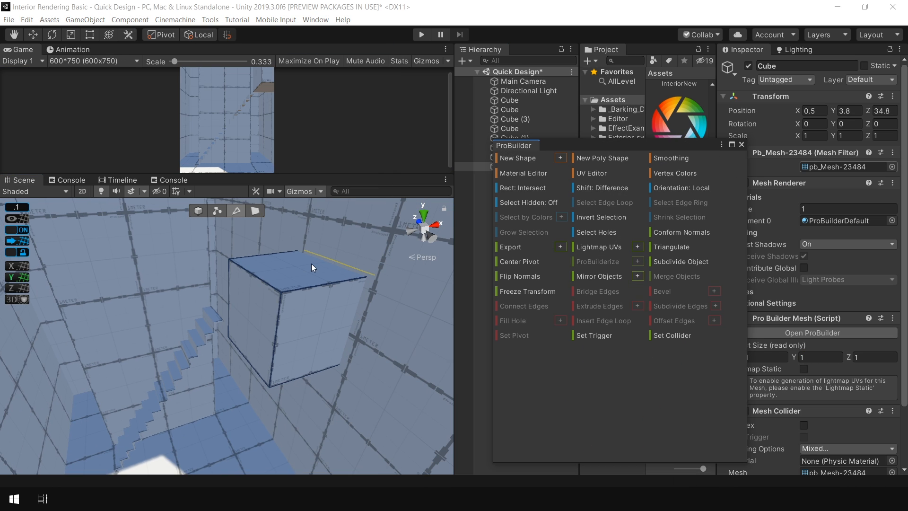
Step: Undo the newly created cube and switch the ProBuilder window to icon mode
key("ctrl+z")
left_click(528, 158)
key("ctrl+z")
right_click(549, 295)
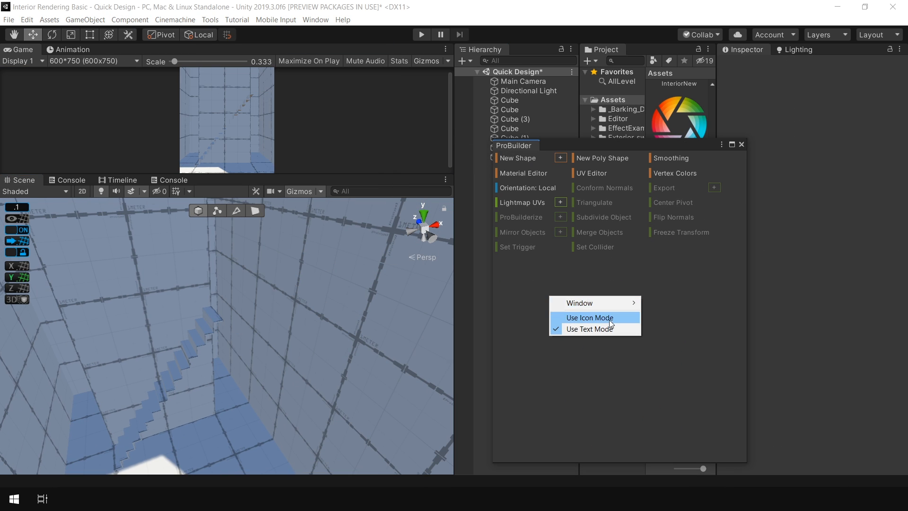
left_click(609, 319)
Step: Start a new cube at the top of the stairs, sized 0.87 along X and 0.5 along Z
left_click(518, 157)
left_click(569, 143)
left_click(568, 152)
left_click_drag(198, 289, 251, 296, "alt")
left_click_drag(619, 179, 584, 179)
left_click_drag(679, 178, 643, 185)
left_click_drag(198, 301, 284, 302, "alt")
left_click_drag(679, 178, 677, 179)
left_click_drag(559, 179, 571, 179)
left_click_drag(284, 303, 227, 312, "alt")
left_click_drag(619, 178, 606, 178)
left_click_drag(208, 312, 284, 331, "alt")
Step: Set the cube's Y size to 0.02, build it as the landing slab and close the Shape Tool
left_click(629, 178)
type(".5")
key("BackSpace")
type("02")
left_click(615, 437)
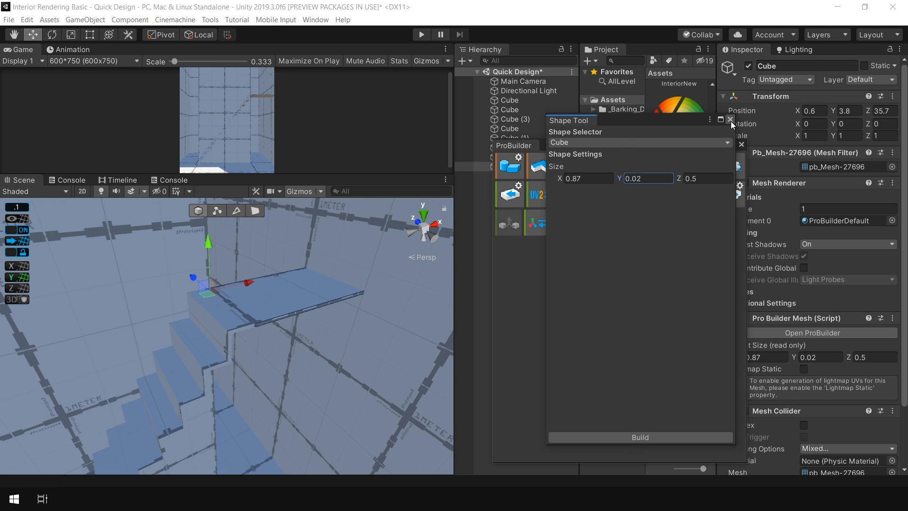
left_click(729, 119)
Step: Reopen ProBuilder and select the end face of the landing slab in face mode
left_click_drag(331, 303, 246, 298, "alt")
key("shift+space")
left_click(741, 144)
left_click_drag(227, 213, 369, 279, "alt")
key("shift+space")
left_click(209, 19)
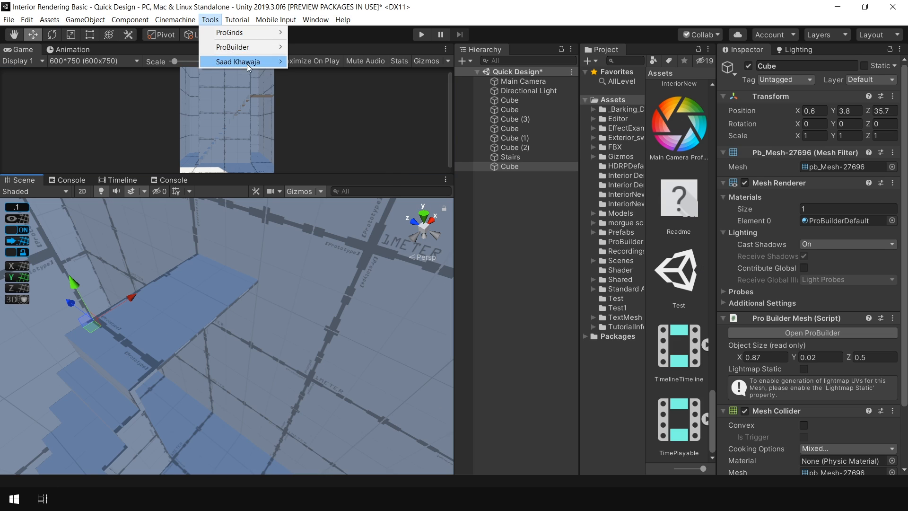
mouse_move(236, 46)
left_click(308, 46)
left_click(255, 210)
left_click_drag(246, 246, 126, 342, "alt")
left_click(218, 308)
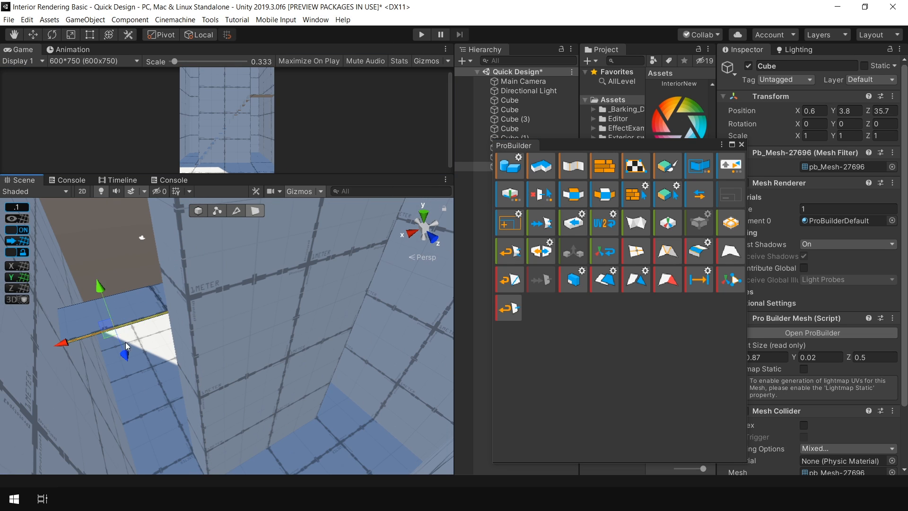
Step: Extend the landing slab's end face along Z until the slab is about 1.8 long
left_click_drag(141, 373, 142, 376)
left_click_drag(142, 376, 353, 331, "alt")
left_click_drag(331, 303, 402, 383, "alt")
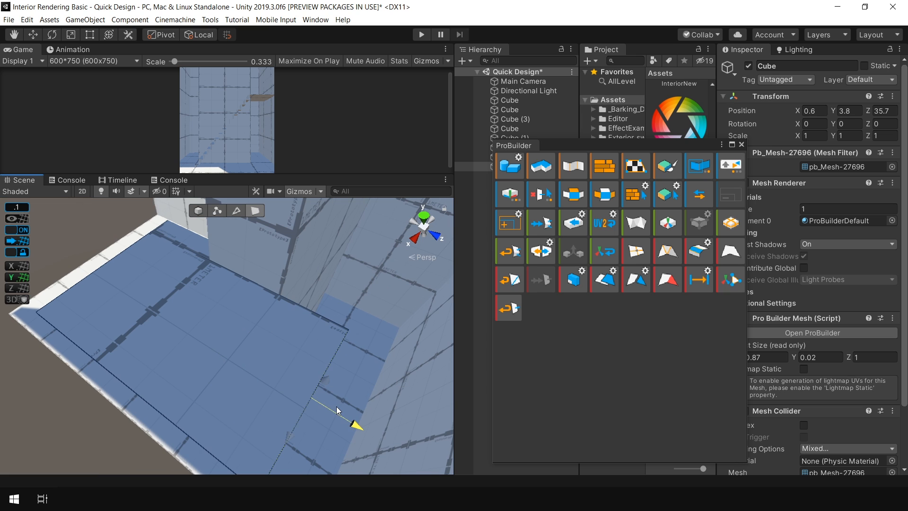
left_click_drag(336, 411, 337, 411)
left_click_drag(337, 412, 180, 301, "alt")
left_click_drag(180, 300, 117, 318)
left_click_drag(118, 318, 416, 302, "alt")
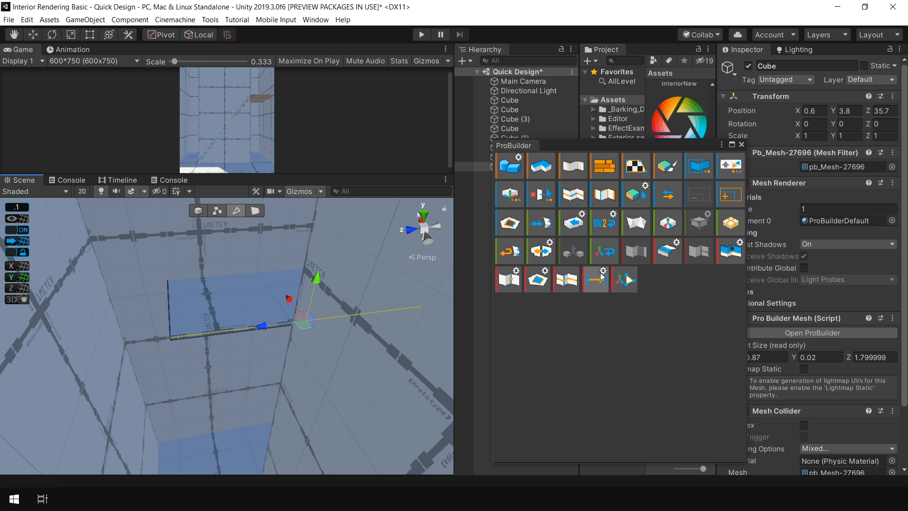
Step: Extend the side of the landing slab along X to a size of about 1.87
left_click_drag(253, 333, 240, 335)
left_click_drag(240, 335, 350, 387, "alt")
key("h")
left_click_drag(351, 387, 694, 235, "alt")
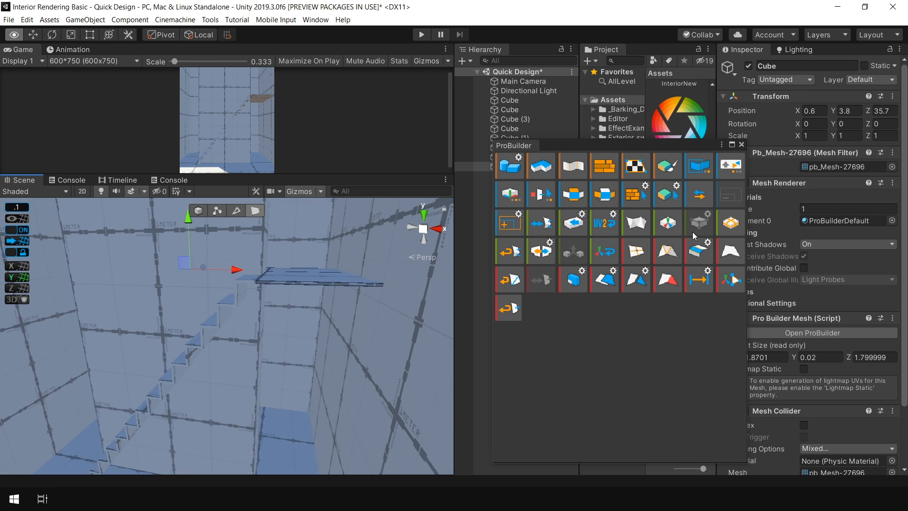
Step: Reopen ProBuilder and start a new Cylinder shape at the foot of the stairs in object mode
left_click(742, 145)
left_click(210, 20)
left_click(331, 28)
left_click(511, 166)
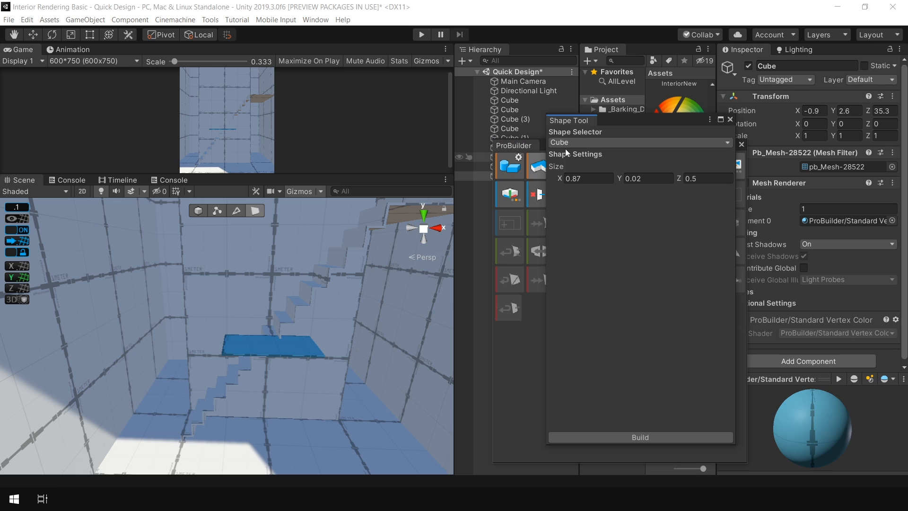
left_click(568, 143)
left_click(586, 202)
left_click(198, 211)
left_click_drag(227, 246, 233, 393, "alt")
key("v")
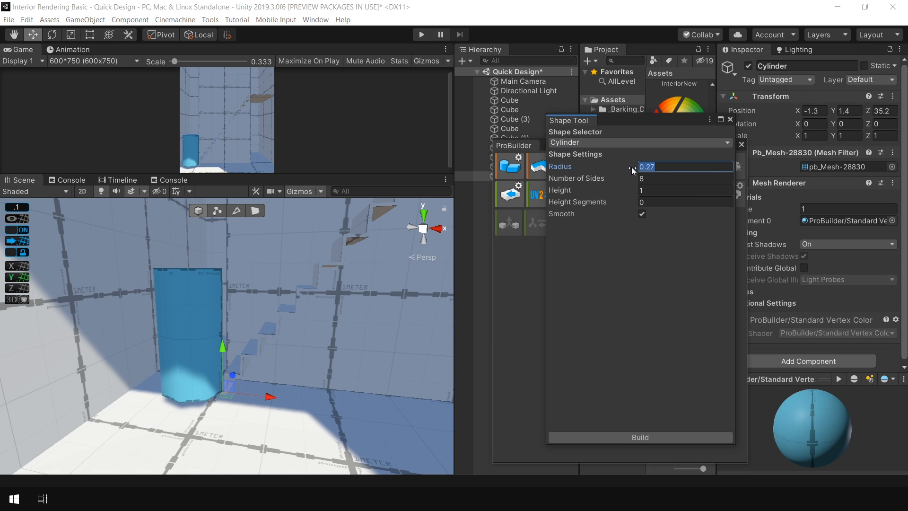
Step: Give the cylinder a radius of 0.01 and a height of 0.5, and position it on the first step's outer corner
left_click_drag(631, 167, 626, 168)
left_click_drag(289, 331, 326, 402, "alt")
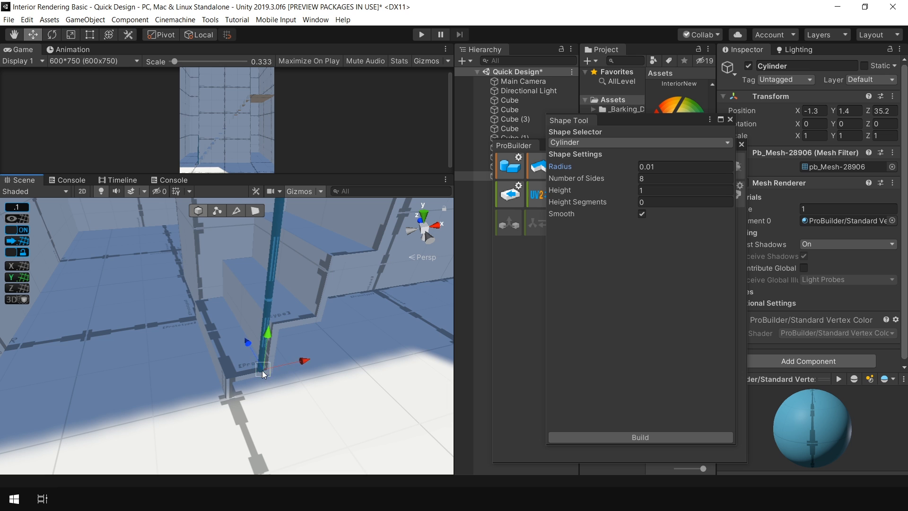
left_click_drag(263, 375, 258, 375)
left_click_drag(257, 375, 308, 349, "alt")
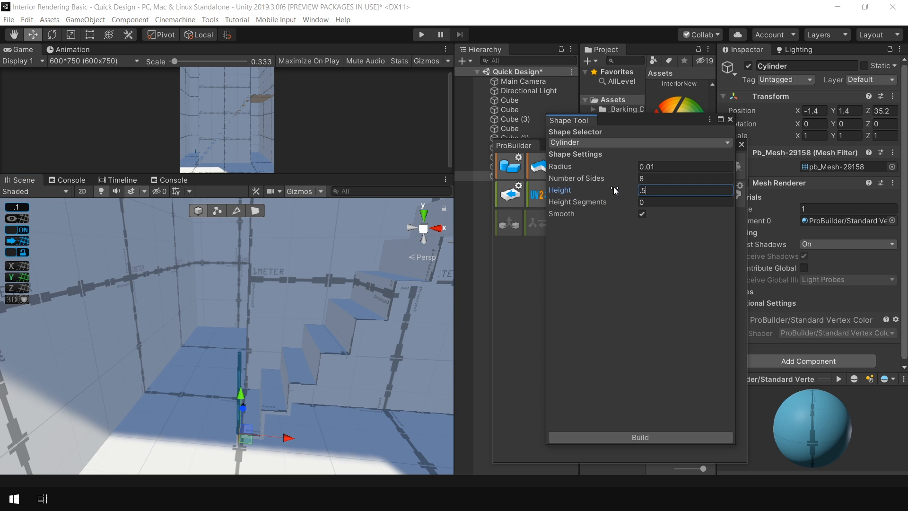
mouse_move(303, 303)
left_mouse_down("alt")
mouse_move(288, 371)
mouse_move(265, 320)
mouse_move(278, 417)
mouse_move(236, 276)
mouse_move(289, 303)
left_mouse_up("alt")
Step: Set the cylinder's number of sides to 12 and build it as the first railing post
left_click(634, 178)
type("12")
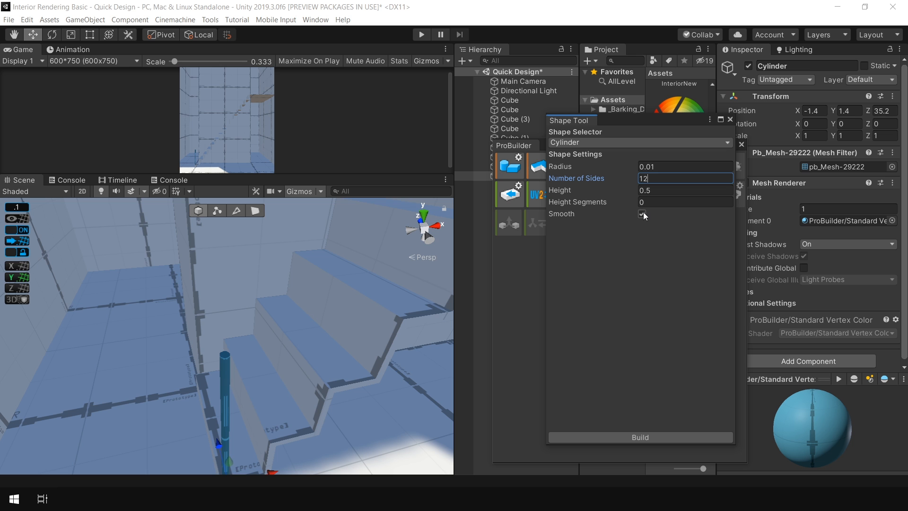
left_click(643, 213)
left_click(674, 436)
Step: Duplicate the railing post onto the second step and align both posts with the outer edge of the stairs
left_click_drag(227, 331, 192, 296, "alt")
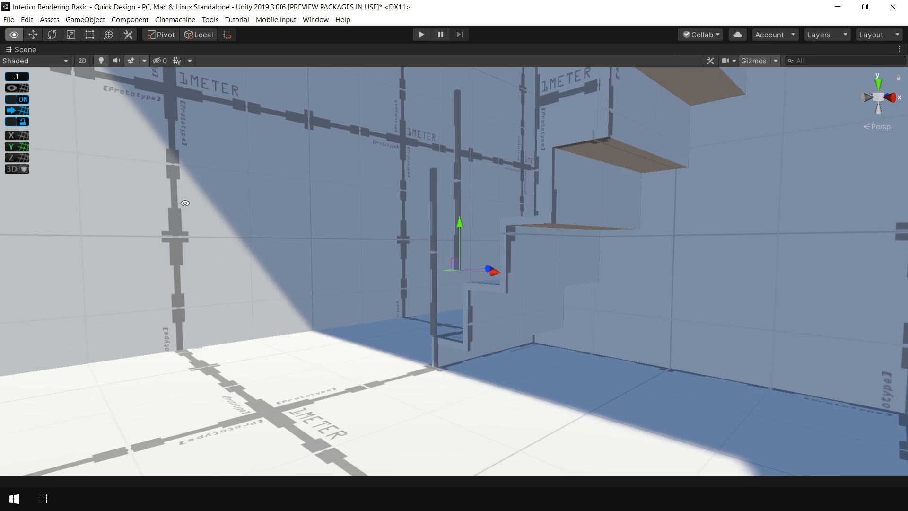
left_click_drag(185, 203, 362, 282, "alt")
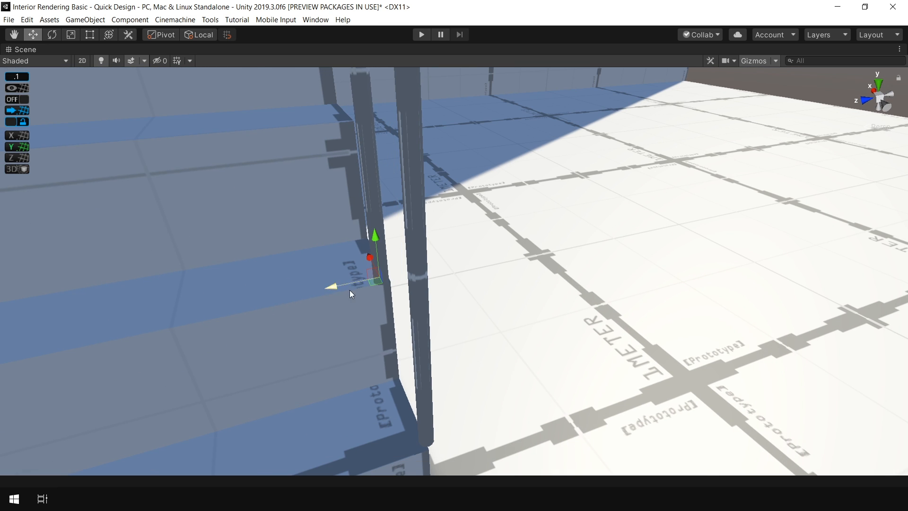
left_click_drag(505, 327, 438, 332, "alt")
left_click_drag(615, 307, 435, 272, "alt")
scroll(433, 294, "up", 4)
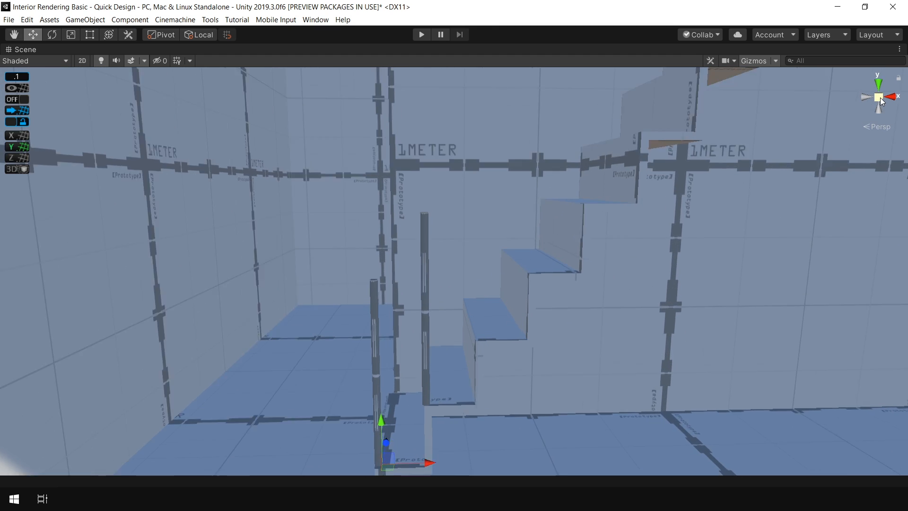
Step: Switch the scene to the flat Back view with Wireframe shading
left_click(881, 97)
left_click(881, 97)
left_click(881, 98)
scroll(506, 245, "down", 5)
left_click(36, 61)
left_click(101, 42)
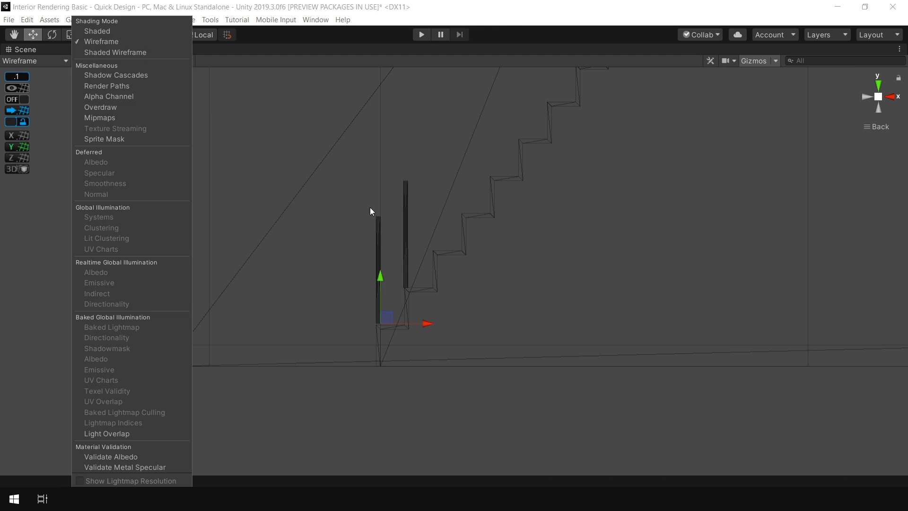
Step: Duplicate the railing post onto each successive step up the staircase
scroll(390, 246, "up", 2)
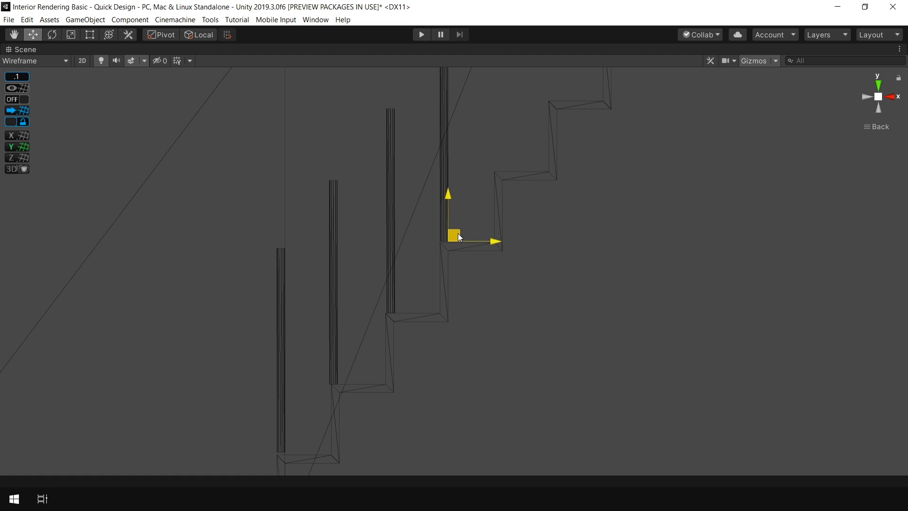
scroll(454, 185, "up", 4)
scroll(229, 285, "down", 3)
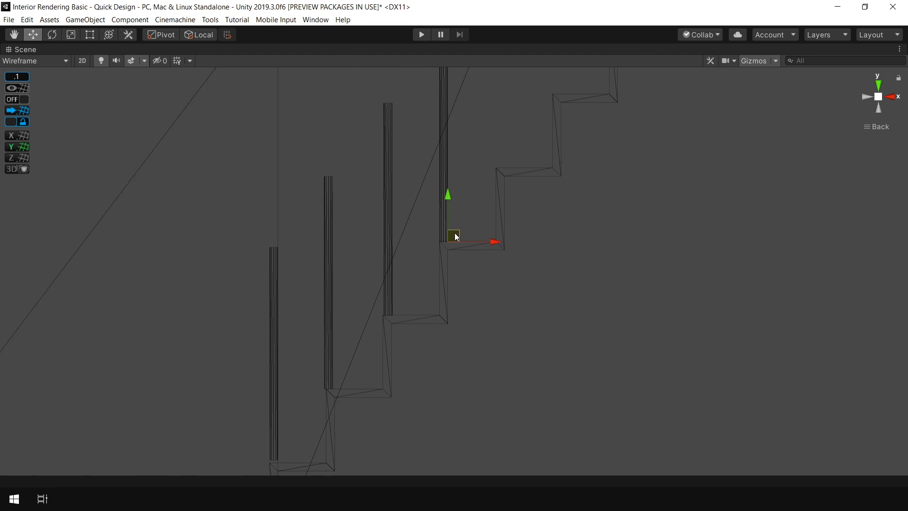
key("f")
scroll(422, 229, "down", 8)
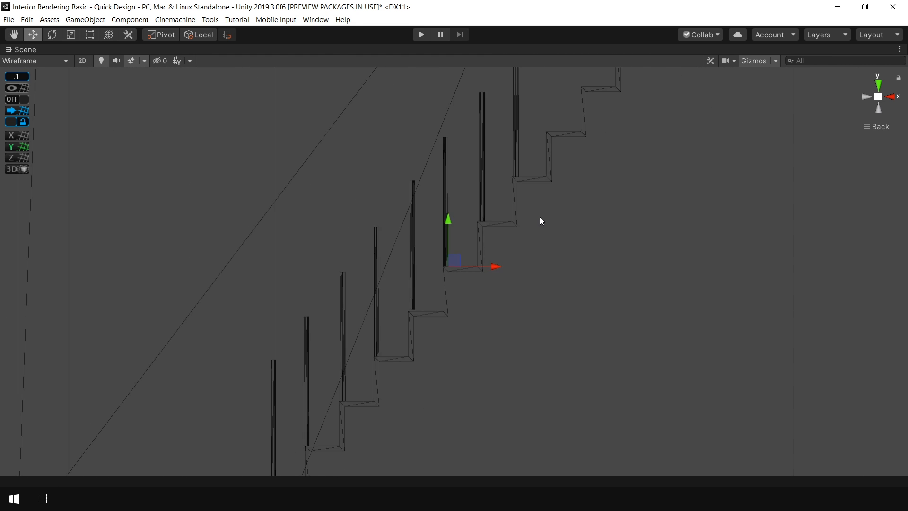
scroll(437, 320, "up", 5)
scroll(453, 322, "down", 5)
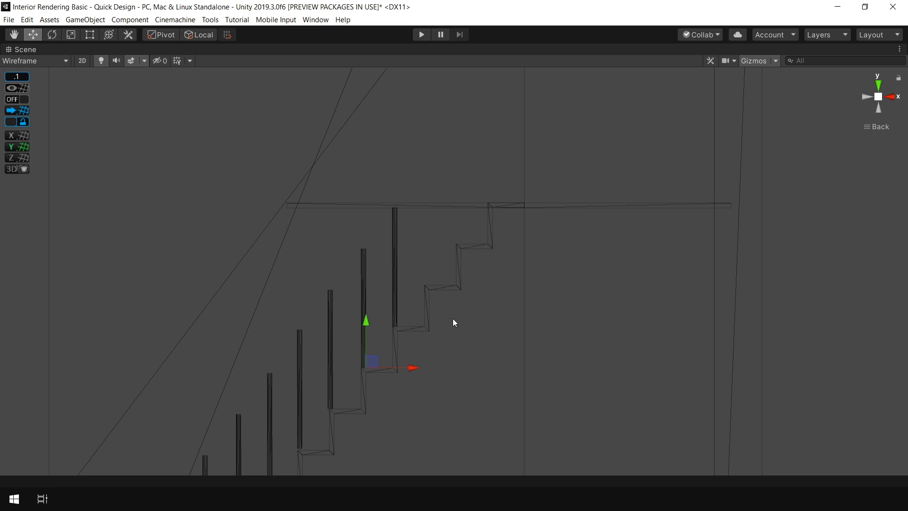
Step: Place further post copies on the last steps up to the landing
left_click_drag(498, 203, 500, 193)
scroll(500, 192, "up", 6)
left_click_drag(420, 331, 416, 315)
scroll(426, 300, "down", 5)
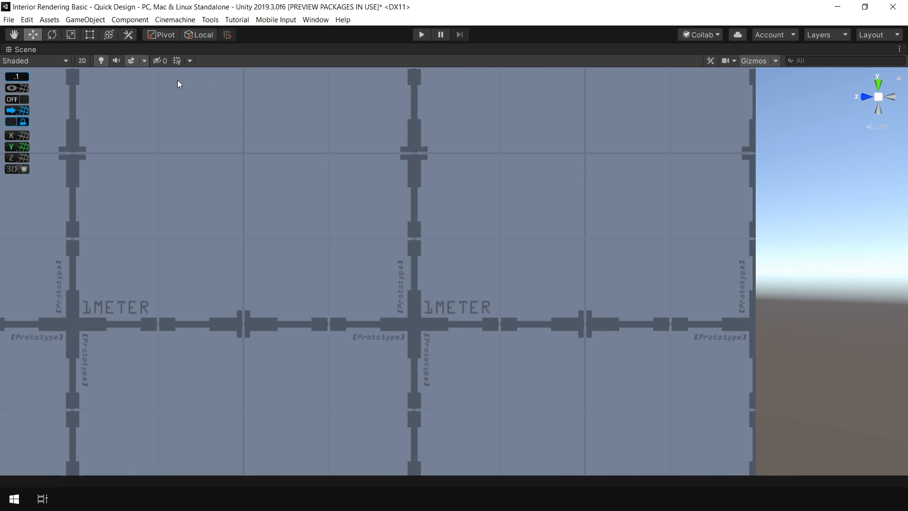
Step: Duplicate the posts in groups along the landing's front edge and switch the view to Shaded
left_click(878, 98)
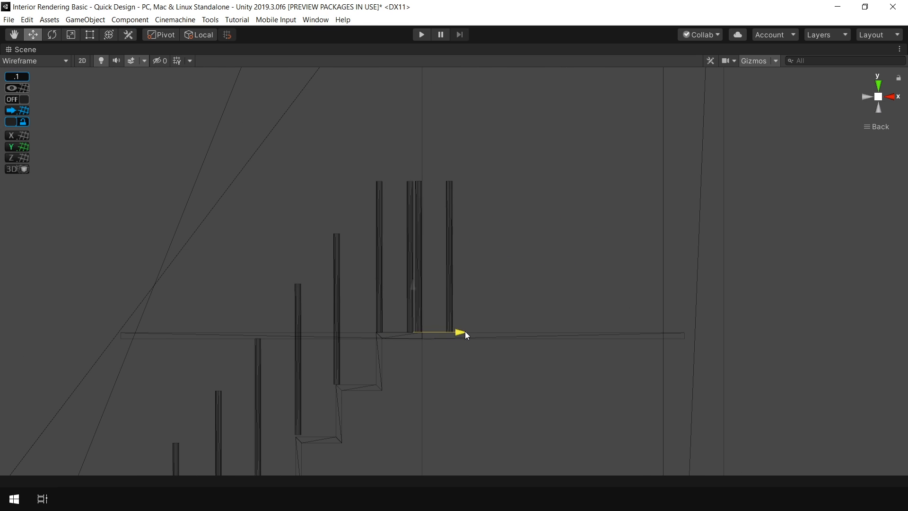
left_click_drag(464, 335, 511, 288)
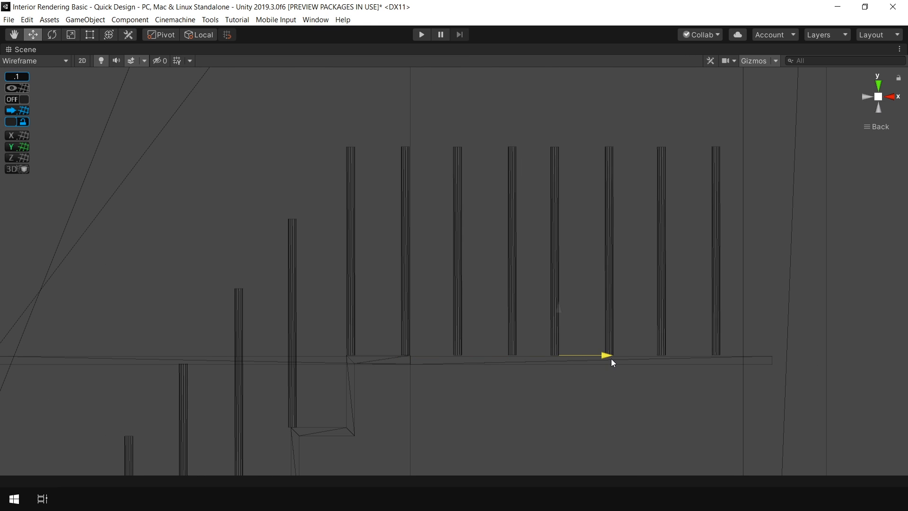
left_click_drag(612, 362, 616, 357)
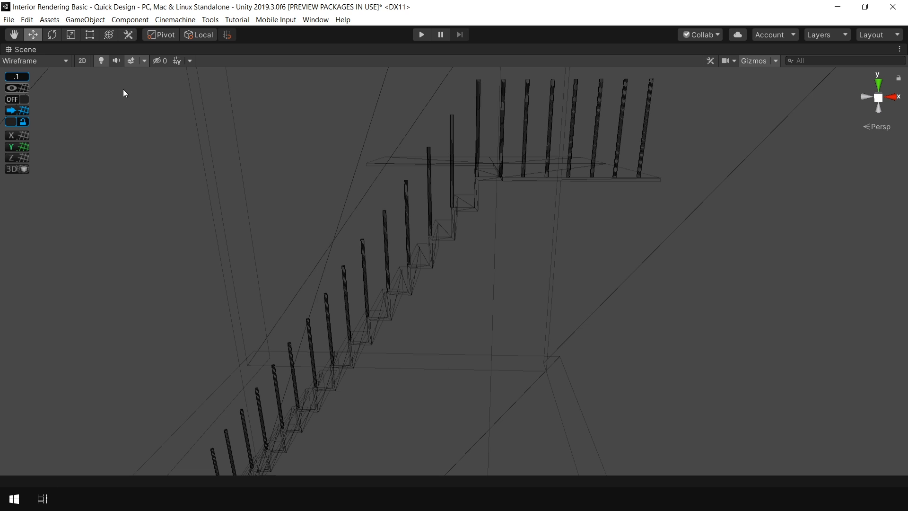
left_click(35, 61)
left_click(97, 30)
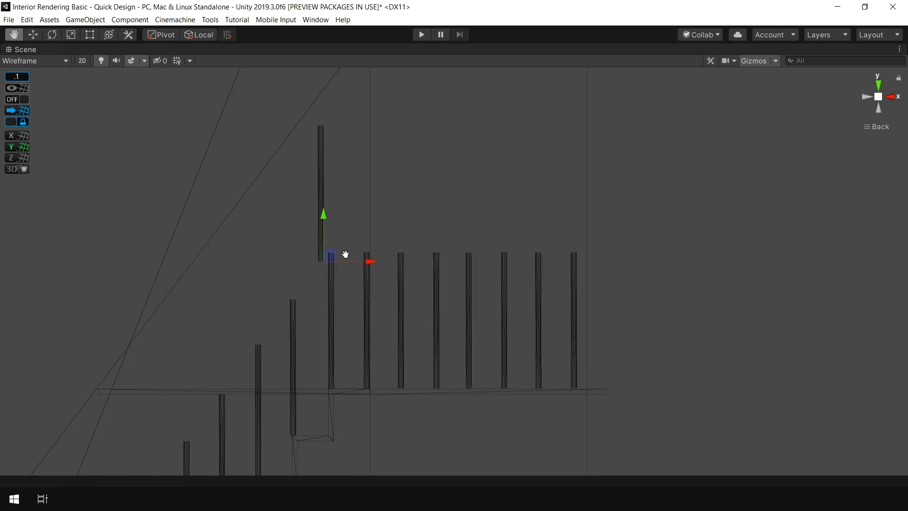
Step: Lay a duplicated post horizontally across the landing posts' tops and stretch its end with ProBuilder to form a handrail
key("e")
left_click_drag(345, 253, 358, 311)
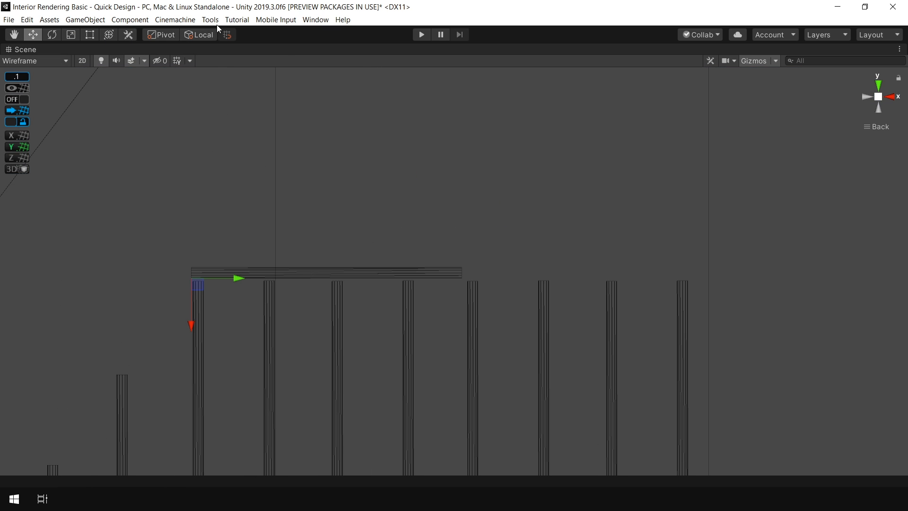
left_click(210, 20)
mouse_move(227, 44)
left_click(308, 47)
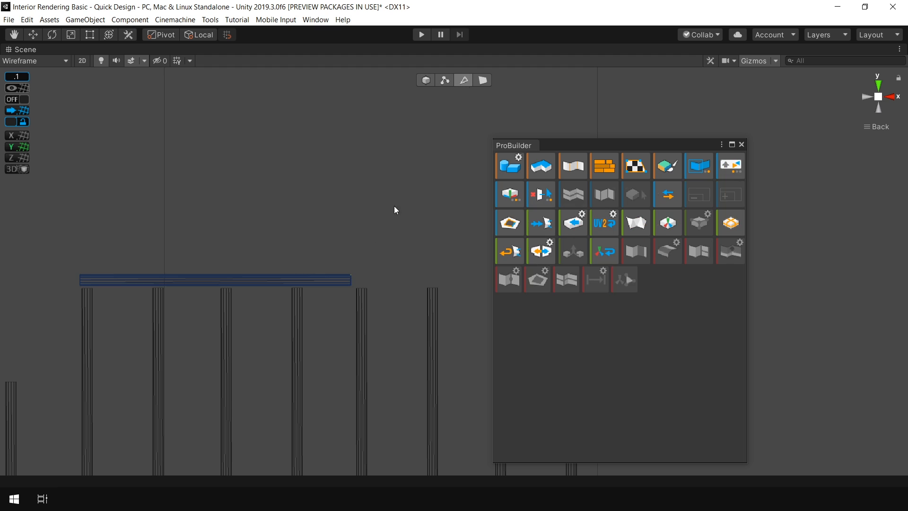
left_click(350, 279)
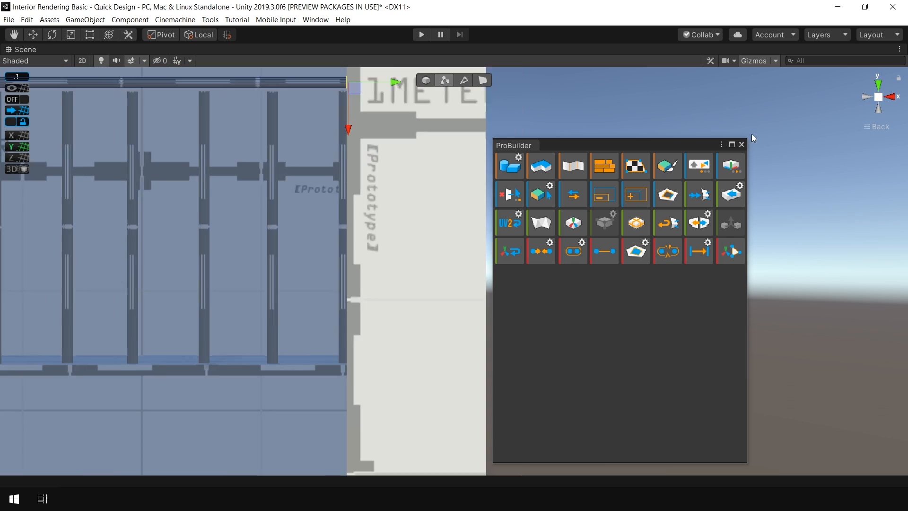
left_click(65, 61)
left_click(101, 41)
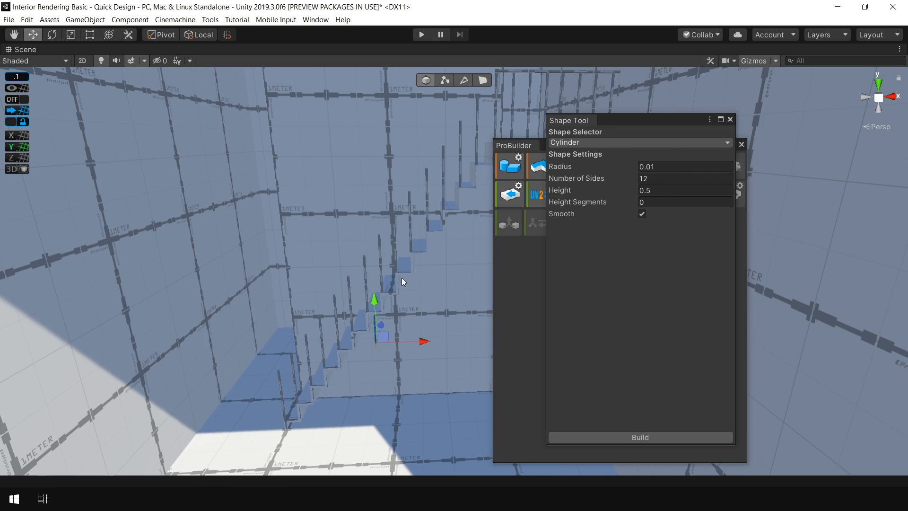
Step: Place a new cylinder on top of the first stair post and set its radius to 0.012
scroll(401, 277, "up", 5)
right_click_drag(402, 277, 381, 334)
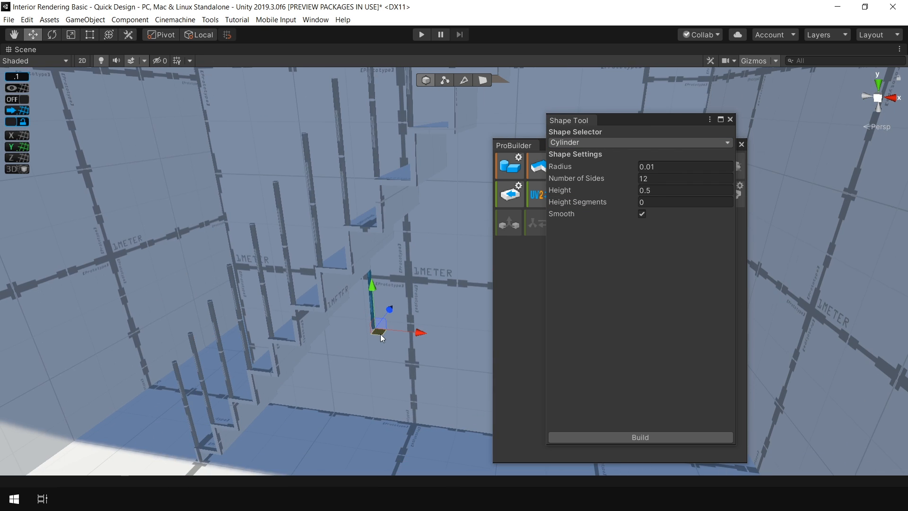
right_click_drag(178, 365, 607, 180)
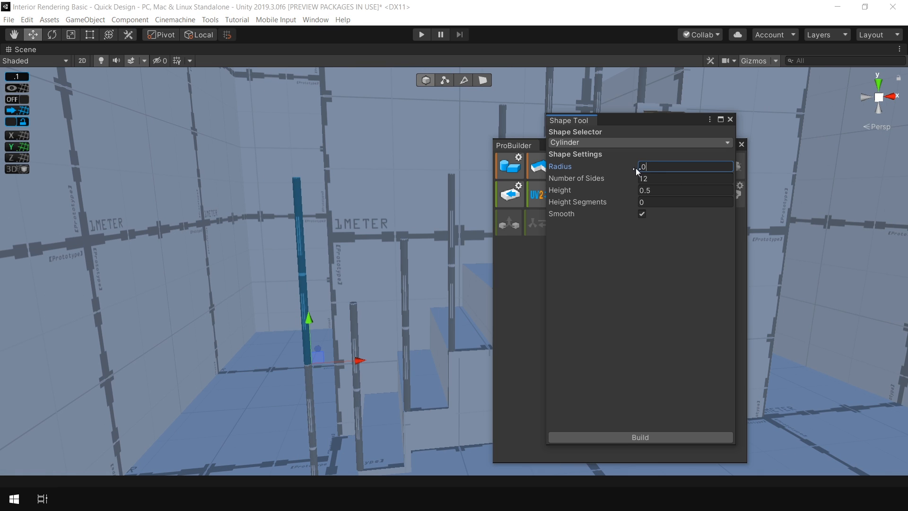
type(".015")
left_click_drag(324, 288, 325, 263, "alt")
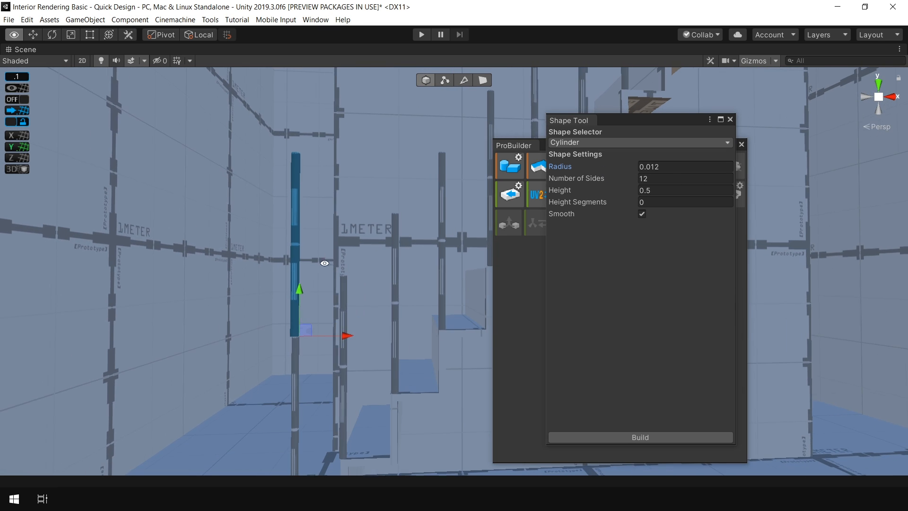
Step: Rotate the new cylinder to follow the stair slope in the isometric back view
left_click(878, 96)
middle_click_drag(355, 321, 266, 305)
key("e")
left_click_drag(333, 333, 333, 333)
scroll(435, 95, "down", 3)
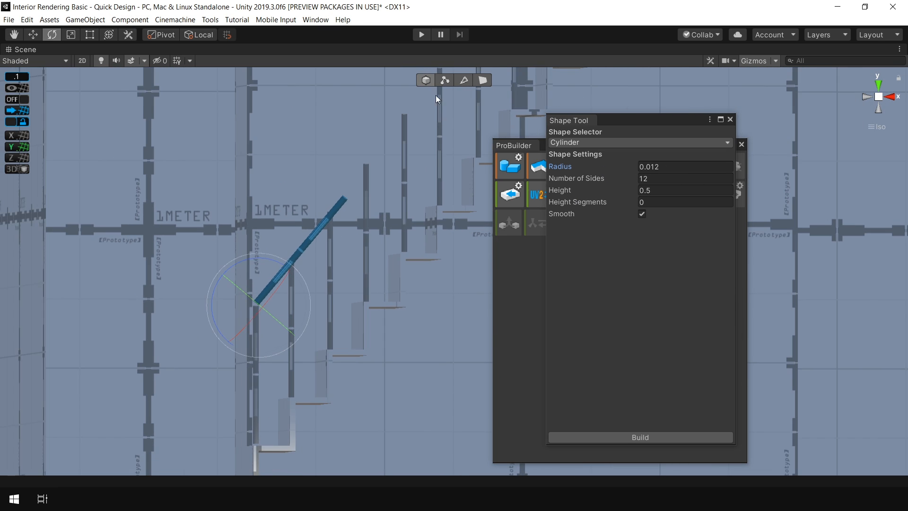
Step: In Wireframe shading, fine-tune the sloped handrail's position and rotation against the tops of the stair posts
left_click(36, 61)
left_click(95, 42)
scroll(275, 299, "up", 3)
middle_click_drag(275, 300, 327, 281)
scroll(327, 281, "up", 12)
key("w")
middle_click_drag(156, 320, 189, 323)
key("e")
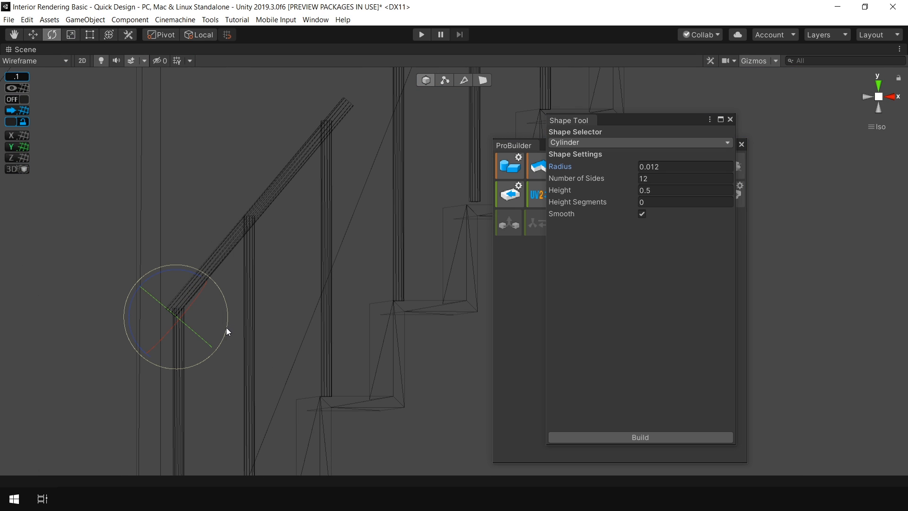
scroll(361, 273, "down", 10)
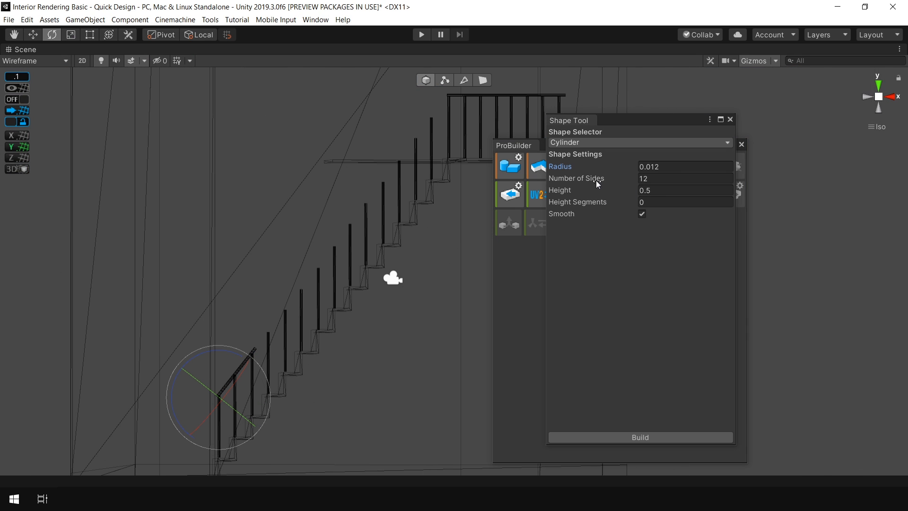
Step: Give the sloped handrail cylinder 22 sides, lengthen it along the stair posts and align it with their tops
left_click_drag(650, 196, 652, 196)
left_click_drag(271, 395, 268, 391)
key("w")
scroll(177, 370, "up", 12)
middle_click_drag(251, 383, 410, 249)
scroll(409, 250, "up", 12)
left_click_drag(264, 276, 265, 278)
scroll(441, 238, "down", 9)
middle_click_drag(441, 237, 413, 264)
scroll(362, 296, "down", 6)
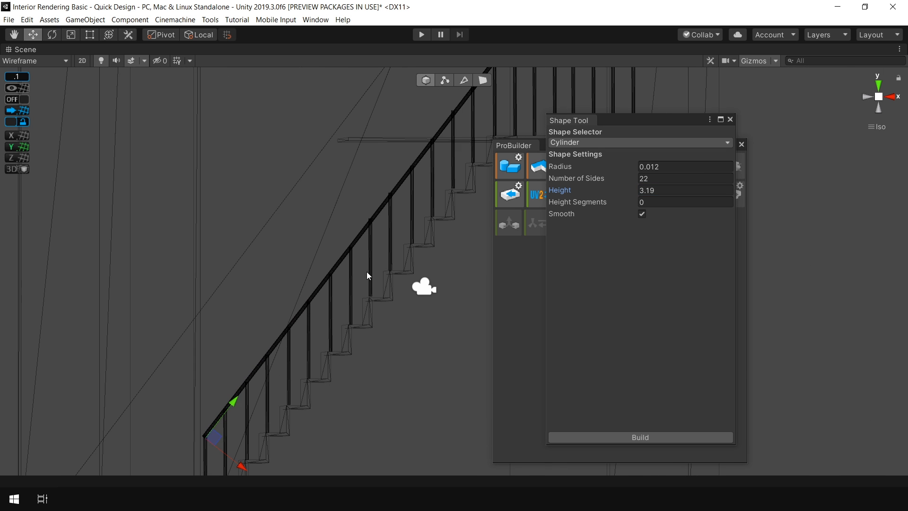
Step: Realign the sloped handrail over the stair posts and set its height to 3.09
left_click_drag(253, 427, 256, 425)
scroll(257, 424, "down", 3)
middle_click_drag(257, 424, 264, 443)
left_click_drag(606, 190, 597, 192)
Step: Return the scene view to perspective with Shaded display and restore the full editor layout
left_click(877, 127)
left_click(52, 60)
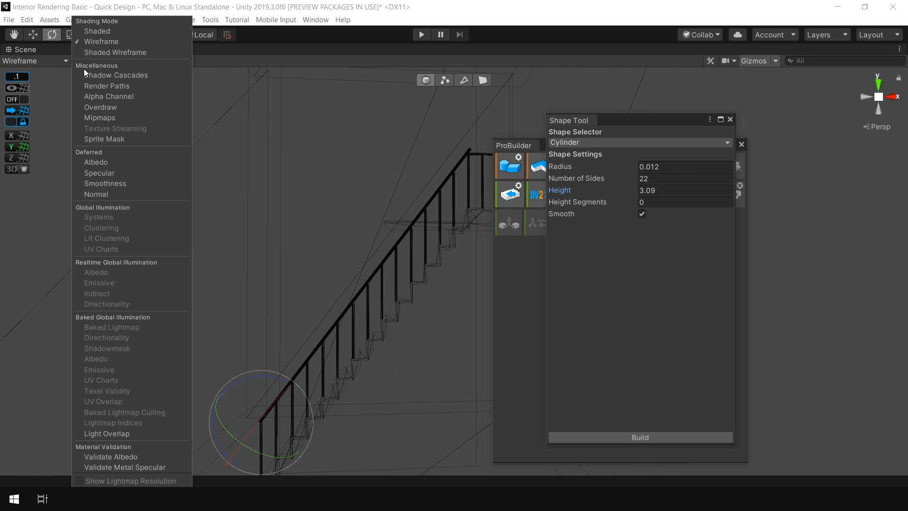
left_click(90, 30)
mouse_move(361, 253)
left_mouse_down("alt")
mouse_move(396, 307)
mouse_move(401, 203)
mouse_move(393, 227)
left_mouse_up("alt")
key("w")
key("shift+space")
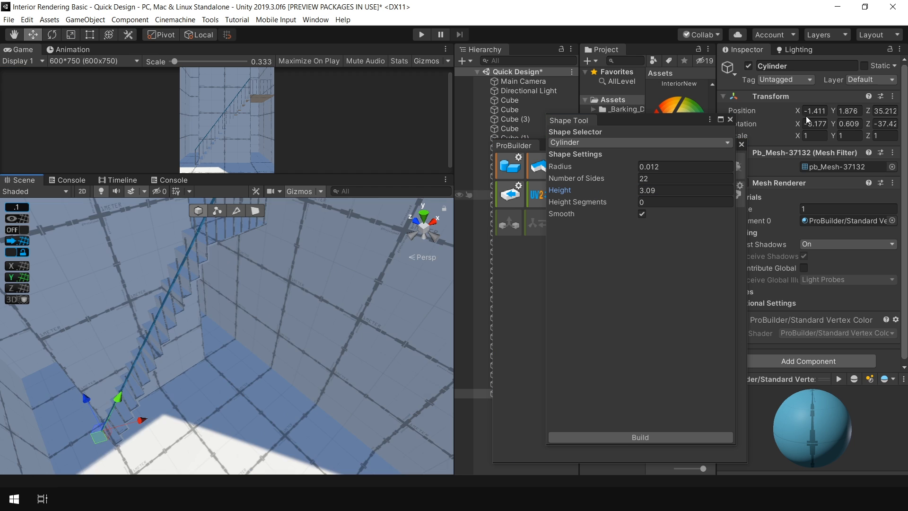
Step: Set the sloped handrail's X and Y rotation to 0 and its Z rotation to about -37.56
left_click_drag(345, 270, 359, 283, "alt")
left_click(853, 124)
type("0")
left_click_drag(283, 283, 217, 265, "alt")
scroll(217, 265, "up", 4)
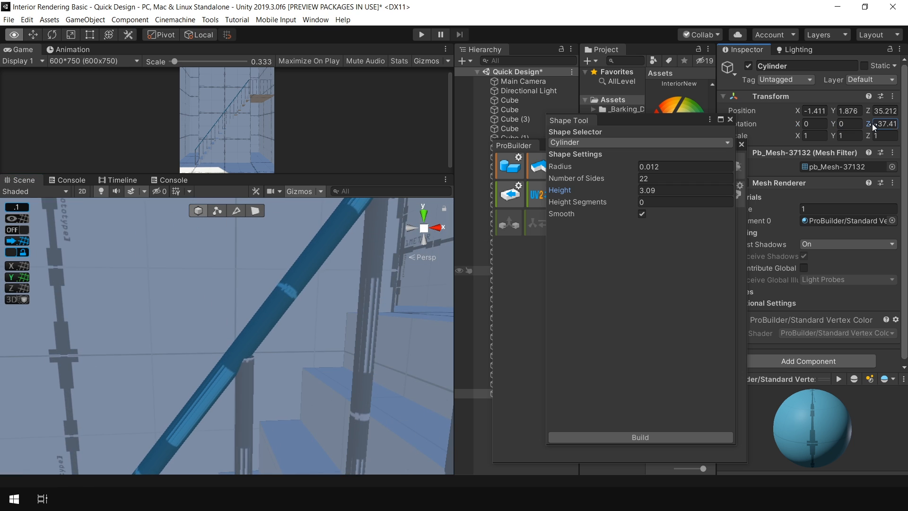
left_click_drag(870, 124, 866, 124)
Step: Set the sloped handrail's radius to 0.013, nudge it onto the first stair post and build the shape
middle_click_drag(294, 245, 282, 350)
scroll(282, 350, "down", 3)
left_click_drag(595, 167, 599, 166)
scroll(297, 280, "up", 3)
left_click_drag(297, 280, 220, 339, "alt")
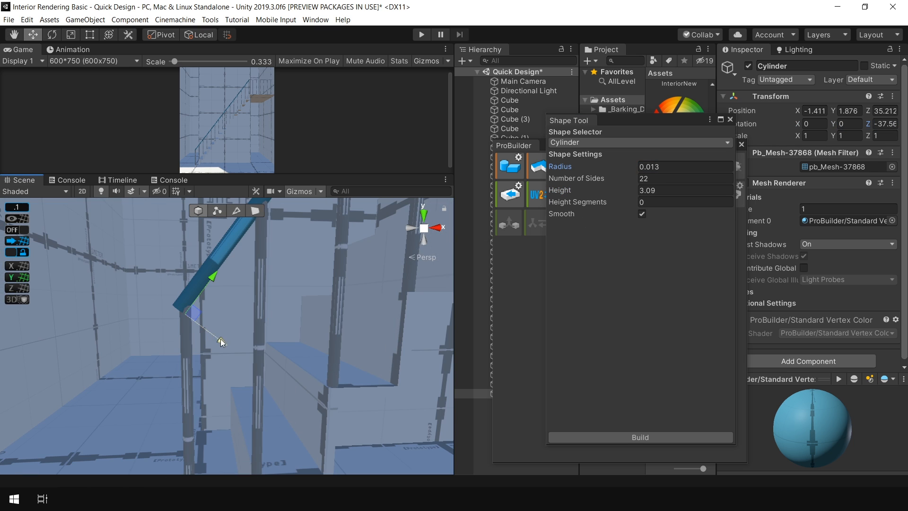
left_click_drag(224, 289, 226, 291)
left_click_drag(226, 322, 292, 356, "alt")
scroll(292, 356, "down", 4)
left_click(639, 437)
Step: Shift the landing handrail slightly down to meet the sloped handrail's upper end, then close ProBuilder
scroll(289, 284, "up", 5)
left_click(279, 331)
left_click_drag(265, 326, 250, 352, "alt")
left_click_drag(248, 367, 248, 372)
left_click_drag(293, 350, 325, 325, "alt")
left_click_drag(354, 308, 300, 303, "alt")
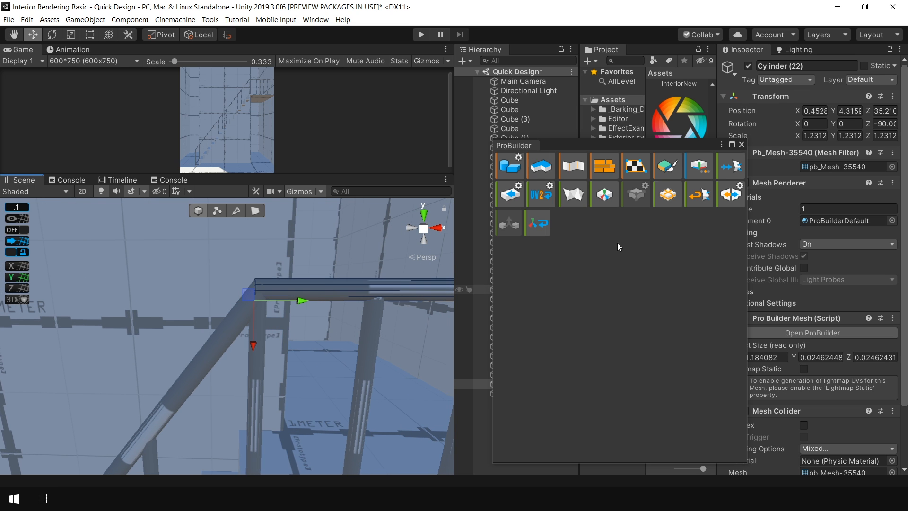
left_click(741, 145)
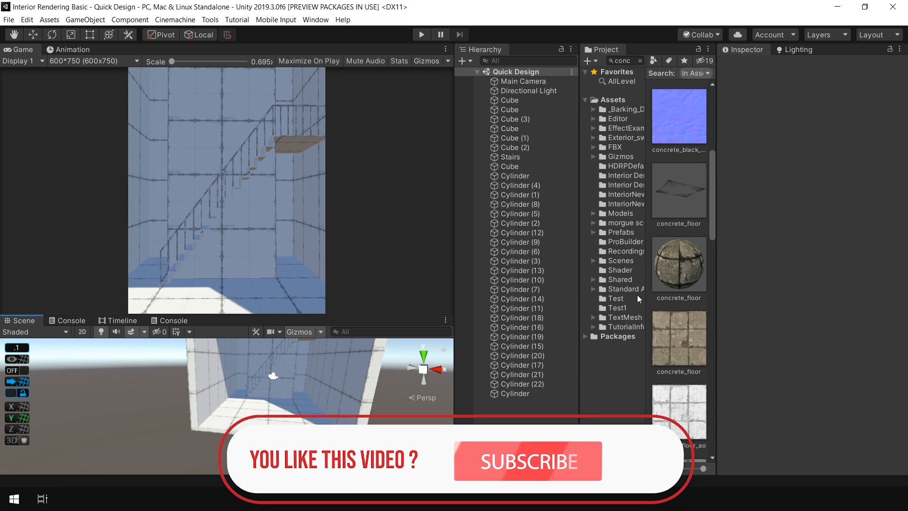
Step: Apply the ConcreteFloor material to the room's floor
scroll(227, 397, "up", 3)
left_click_drag(713, 231, 713, 315)
left_click_drag(678, 203, 227, 397)
Step: Apply the ConcreteWall material to the room's walls and pillar
scroll(680, 310, "down", 5)
scroll(679, 310, "down", 5)
left_click_drag(679, 297, 325, 423)
scroll(325, 424, "down", 4)
right_click_drag(324, 424, 324, 359)
left_click_drag(679, 297, 142, 402)
left_click_drag(679, 297, 242, 402)
left_click_drag(679, 297, 284, 368)
scroll(302, 385, "up", 5)
right_click_drag(302, 385, 416, 71)
key("shift+space")
key("shift+space")
left_click_drag(680, 297, 344, 399)
key("shift+space")
right_click_drag(345, 399, 604, 303)
key("shift+space")
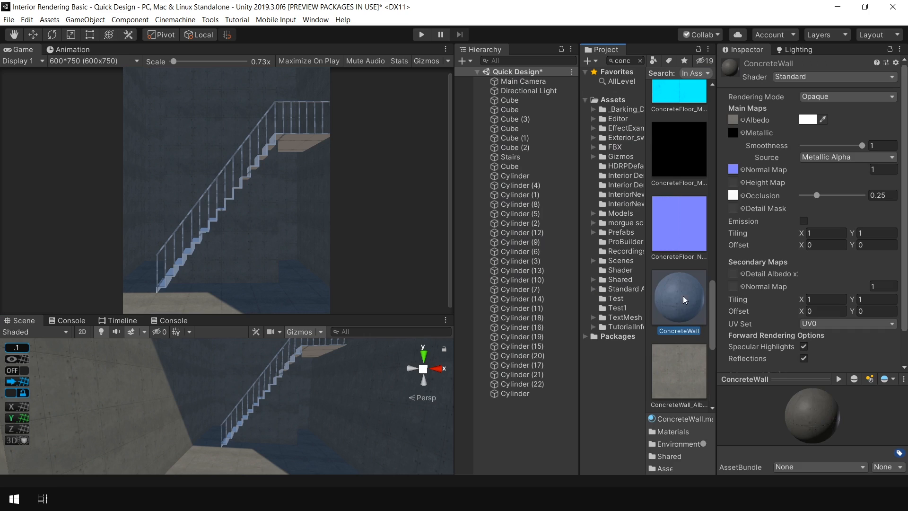
Step: Duplicate the ConcreteWall material with X and Y tiling of 0.5 and apply the copy to the room's walls
key("ctrl+d")
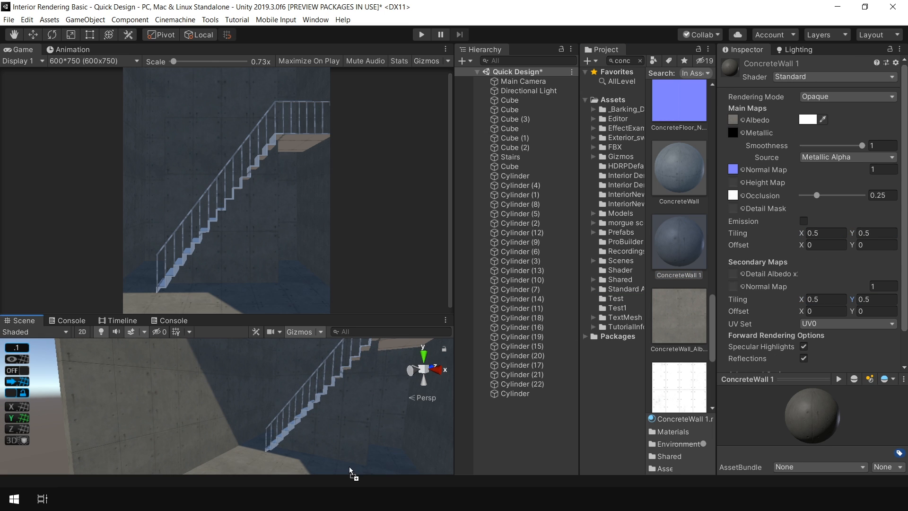
right_click_drag(350, 471, 313, 401)
left_click_drag(237, 352, 238, 352)
key("shift+space")
left_click_drag(478, 212, 624, 290, "alt")
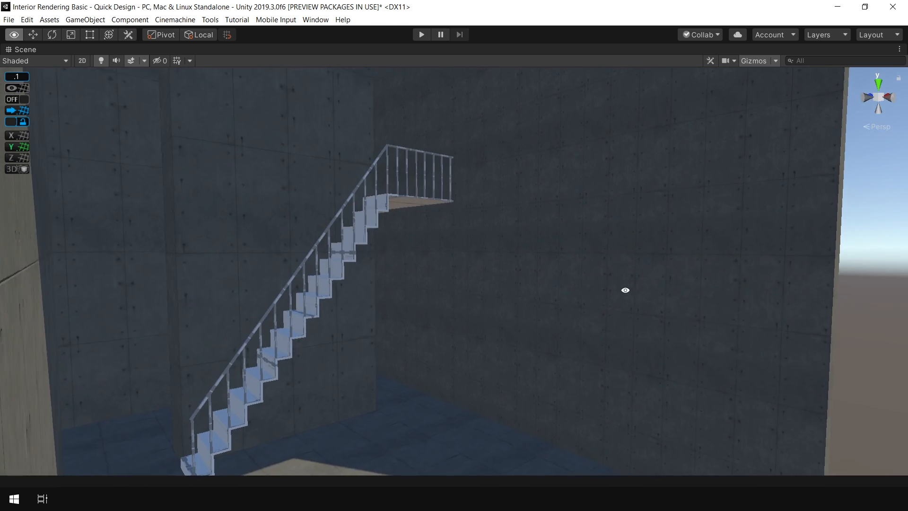
key("shift+space")
key("shift+space")
left_click_drag(501, 279, 455, 168, "alt")
key("shift+space")
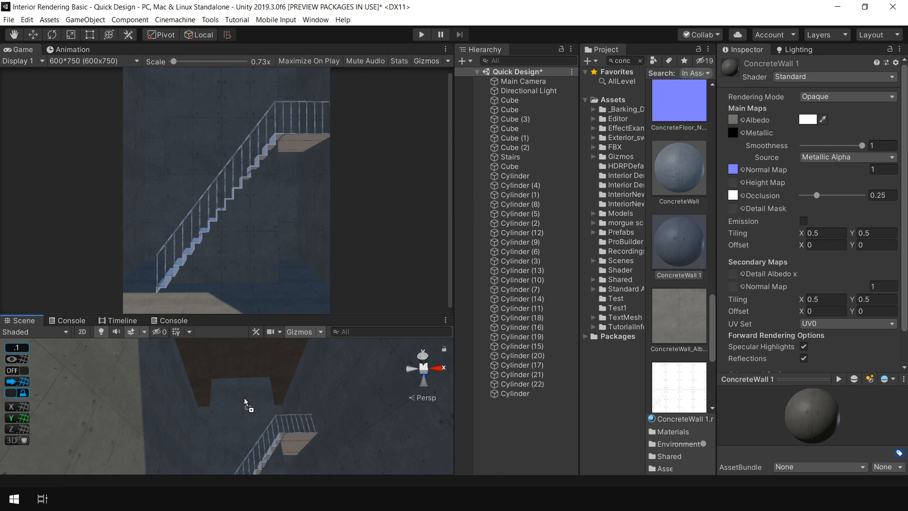
Step: Duplicate the ConcreteFloor material and apply the copy to the room's floor
scroll(679, 237, "up", 5)
left_click(684, 201)
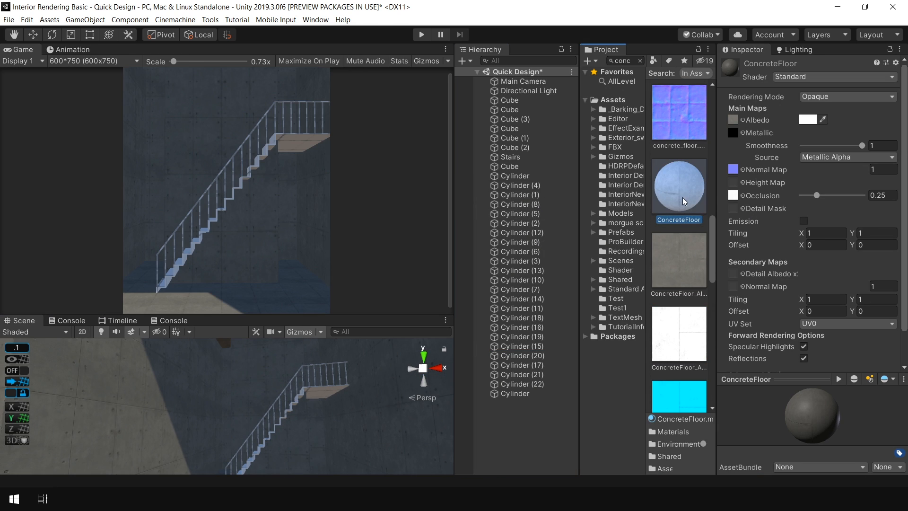
key("ctrl+d")
left_click_drag(331, 388, 318, 468, "alt")
left_click_drag(269, 402, 331, 461, "alt")
key("shift+space")
left_click_drag(383, 339, 397, 283, "alt")
key("shift+space")
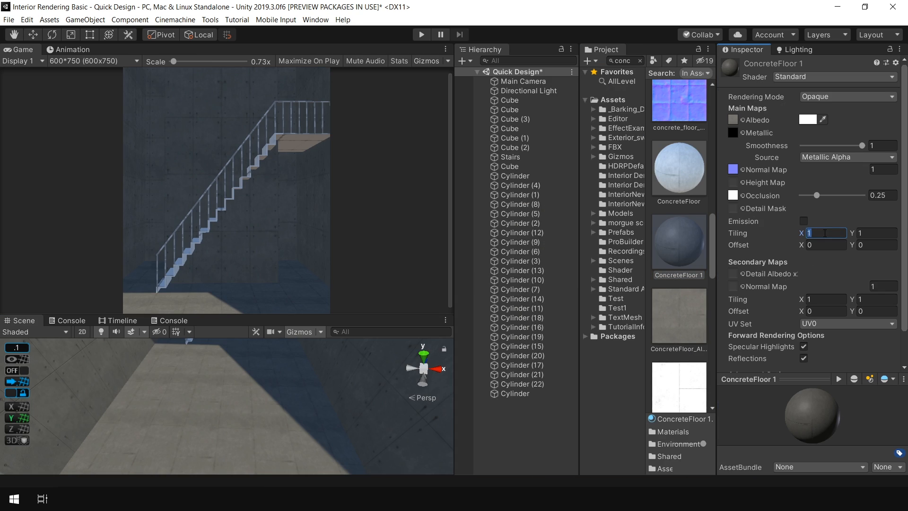
Step: Set the copied floor material's tiling to X 1 and Y 1, and save the scene
key("shift+space")
left_click_drag(426, 359, 506, 249, "alt")
key("shift+space")
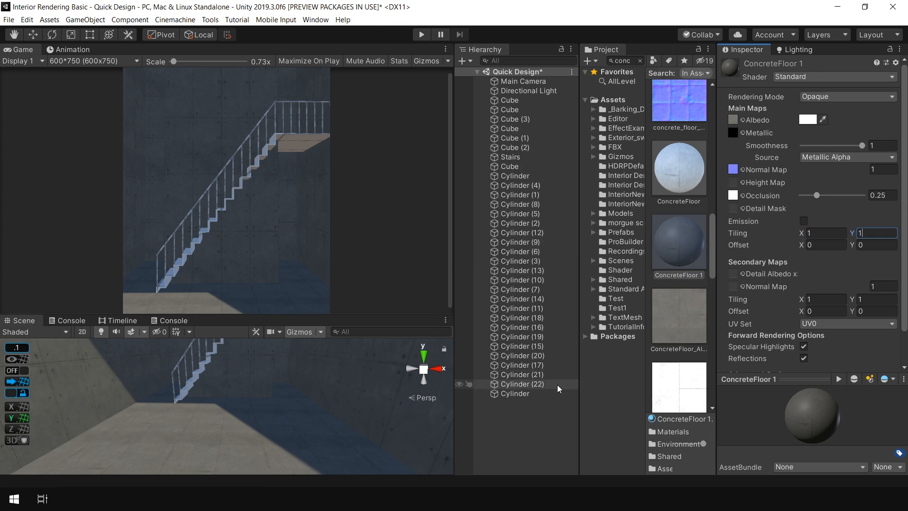
key("shift+space")
left_click_drag(426, 378, 438, 249, "alt")
key("ctrl+s")
key("shift+space")
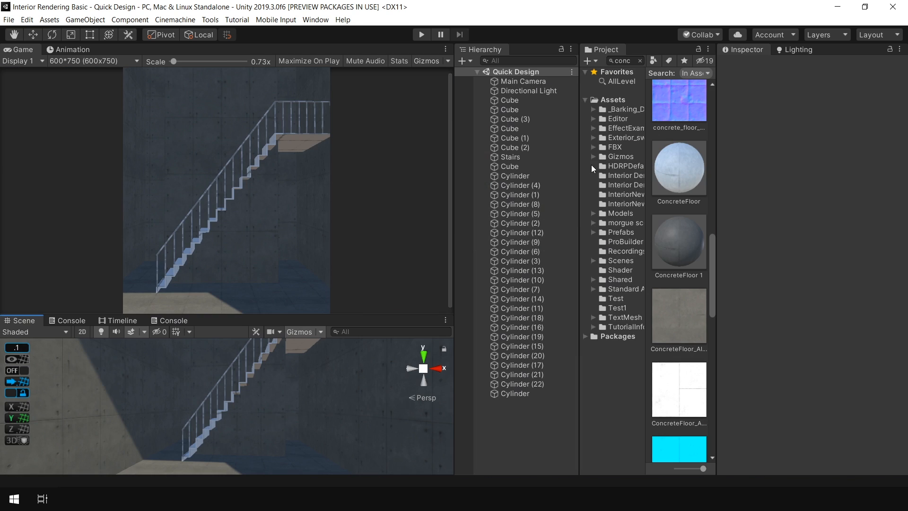
Step: Create a folder named Material in Assets and open it
right_click(618, 103)
mouse_move(642, 108)
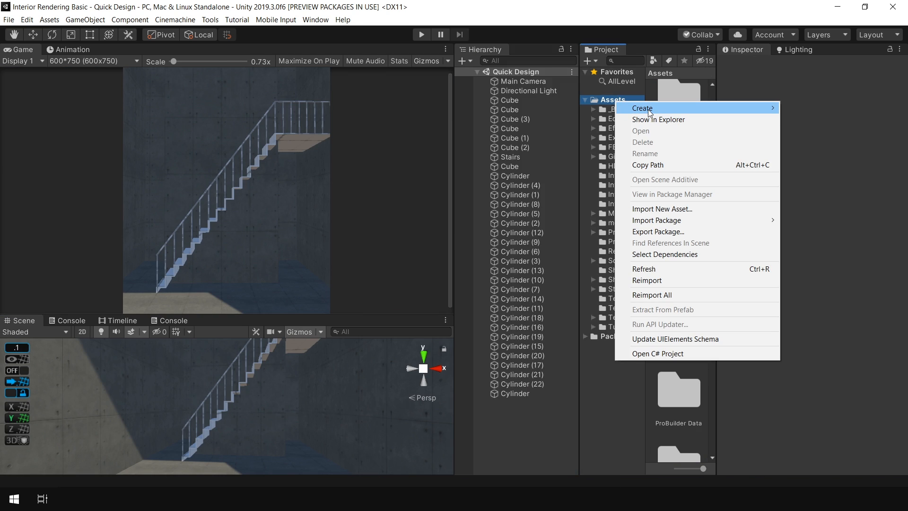
left_click(513, 36)
type("Material")
key("Return")
key("Return")
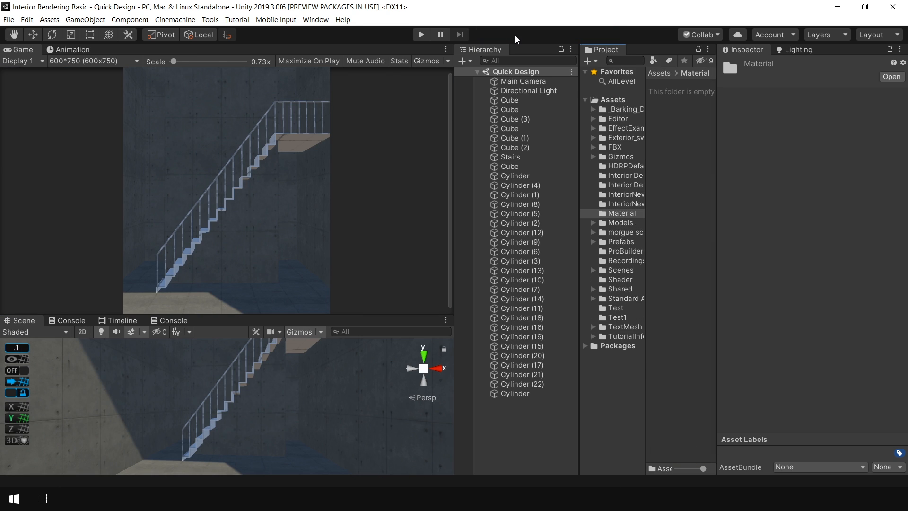
Step: Create a new material named Metal in the Material folder
right_click(685, 146)
mouse_move(695, 152)
left_click(585, 224)
type("Cjrome")
key("BackSpace")
key("BackSpace")
key("BackSpace")
key("BackSpace")
key("BackSpace")
key("BackSpace")
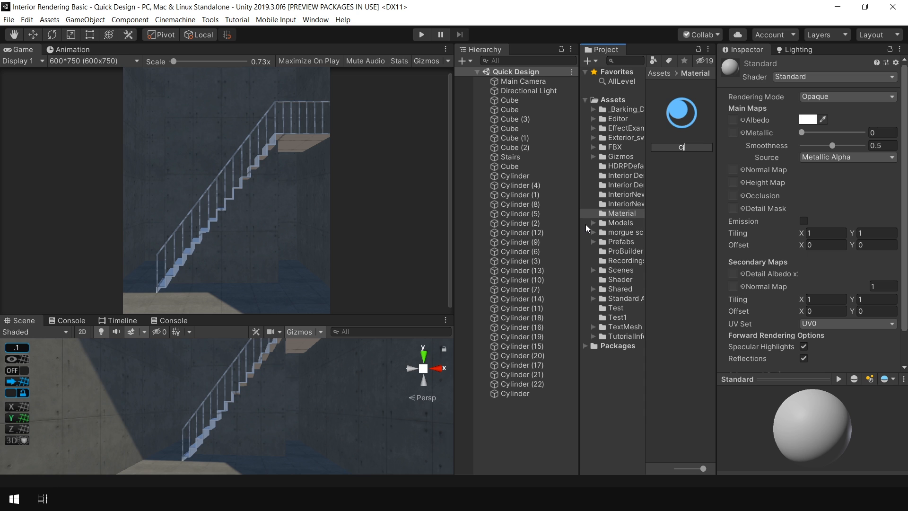
type("Metal")
key("Return")
Step: Apply the Metal material to individual railing parts along the staircase
left_click_drag(682, 120, 223, 377)
scroll(221, 373, "up", 5)
scroll(221, 370, "up", 2)
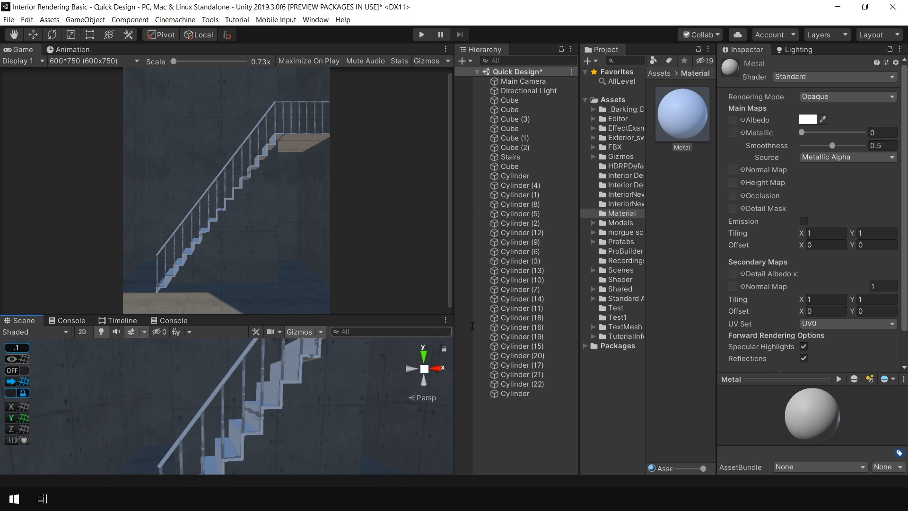
left_click_drag(682, 113, 385, 369)
scroll(262, 374, "down", 4)
key("shift+space")
key("shift+space")
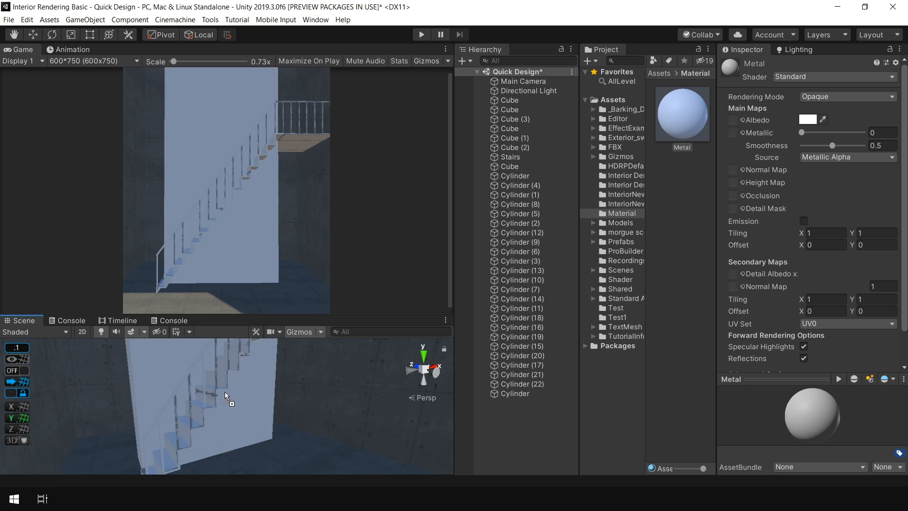
Step: Deactivate the pillar, floor and wall cubes to isolate the stairs and railings
left_click_drag(329, 425, 219, 406, "alt")
left_click(264, 402)
left_click(748, 65)
left_click(302, 398)
left_click(748, 66)
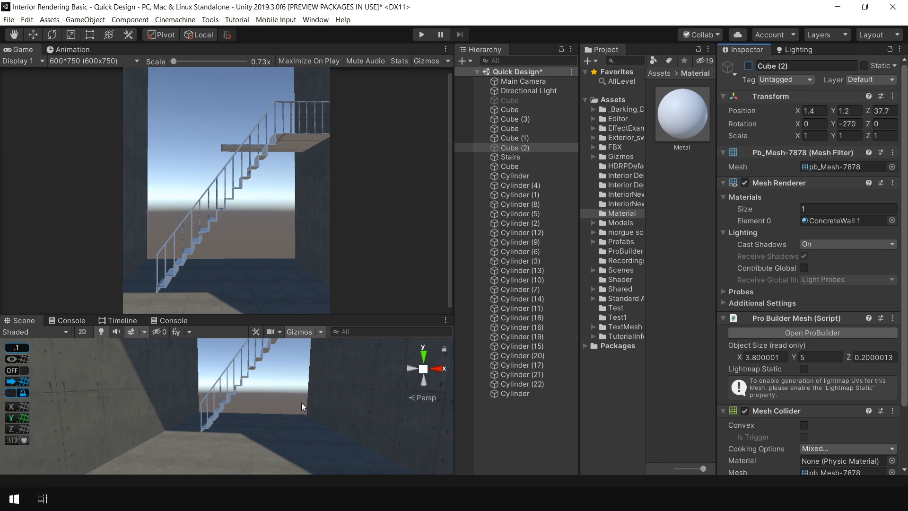
left_click(302, 445)
left_click(748, 66)
left_click(387, 424)
left_click(748, 65)
left_click(749, 66)
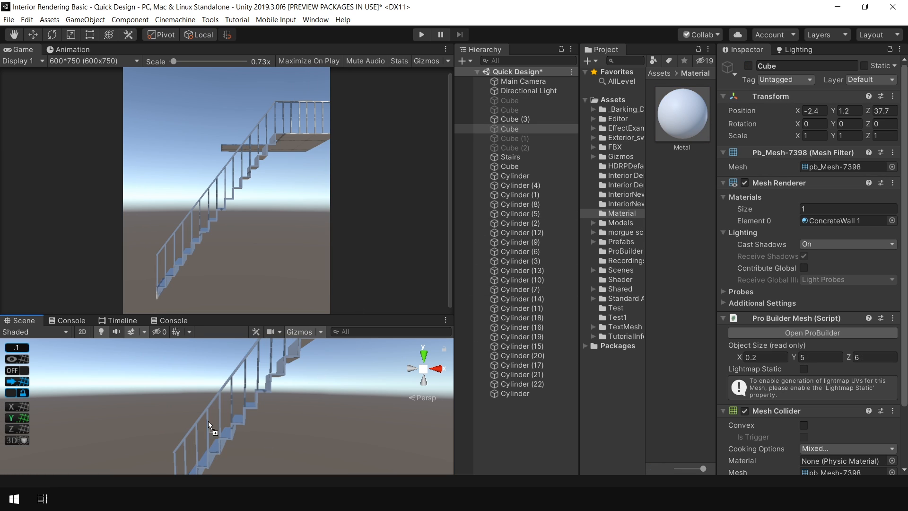
Step: Assign the Metal material to all the railing cylinders and reactivate the hidden room cubes
left_click(515, 393, "shift")
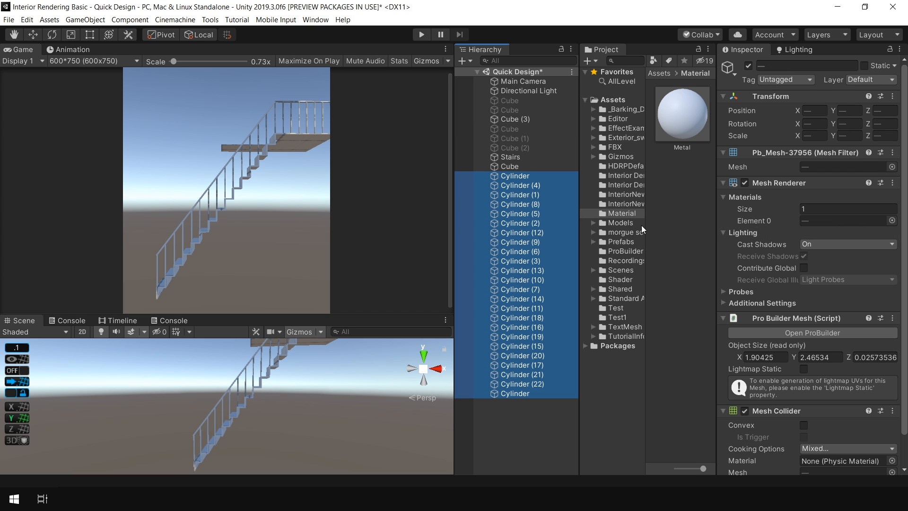
left_click(515, 147)
left_click(510, 128, "shift")
left_click(510, 110, "ctrl")
left_click(521, 104, "ctrl")
left_click(748, 66)
Step: Give the Metal material a grey albedo, 0.913 metallic and 0.866 smoothness, and save the scene
left_click(681, 114)
left_click(808, 119)
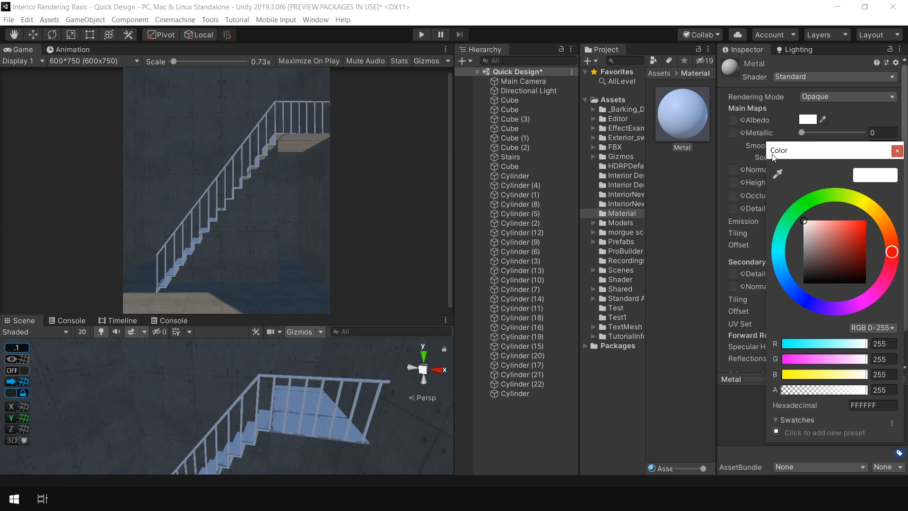
left_click_drag(809, 272, 777, 257)
left_click(897, 151)
left_click_drag(803, 133, 861, 148)
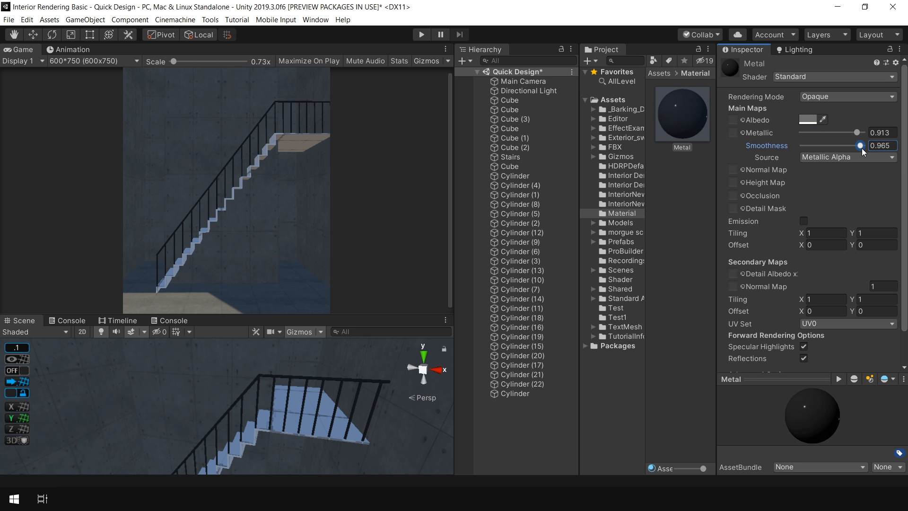
left_click(516, 424)
key("shift+space")
left_click_drag(449, 250, 420, 255, "alt")
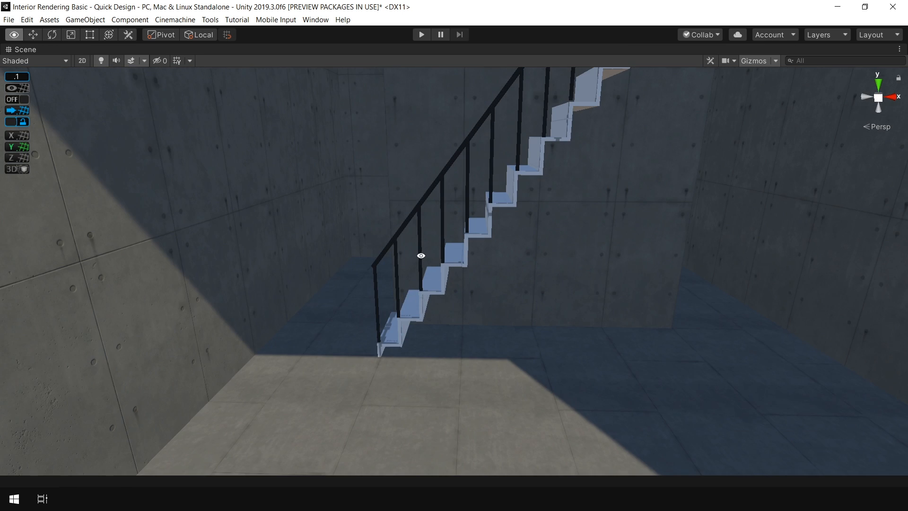
key("shift+space")
key("ctrl+s")
Step: Duplicate the Metal material and rename one of the two as Stairs
right_click(677, 192)
left_click(690, 120)
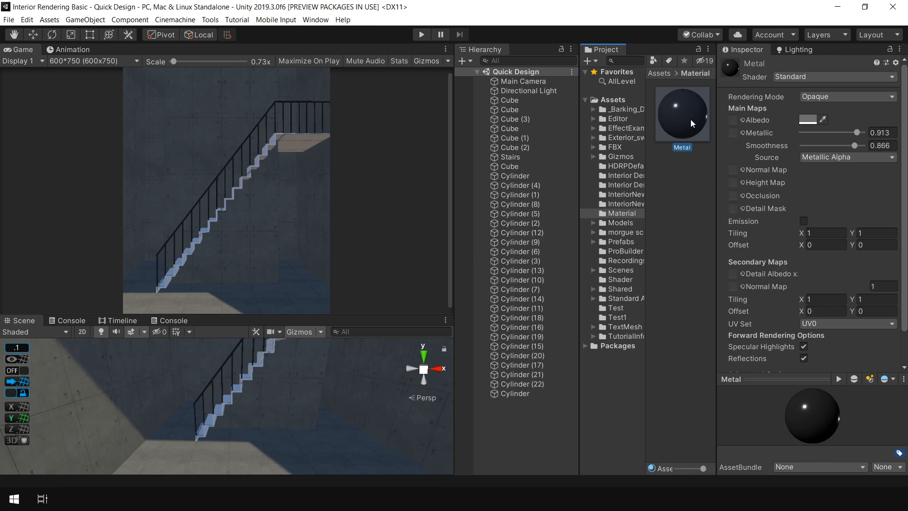
key("ctrl+d")
left_click(685, 185)
key("F2")
type("Stairs")
key("Return")
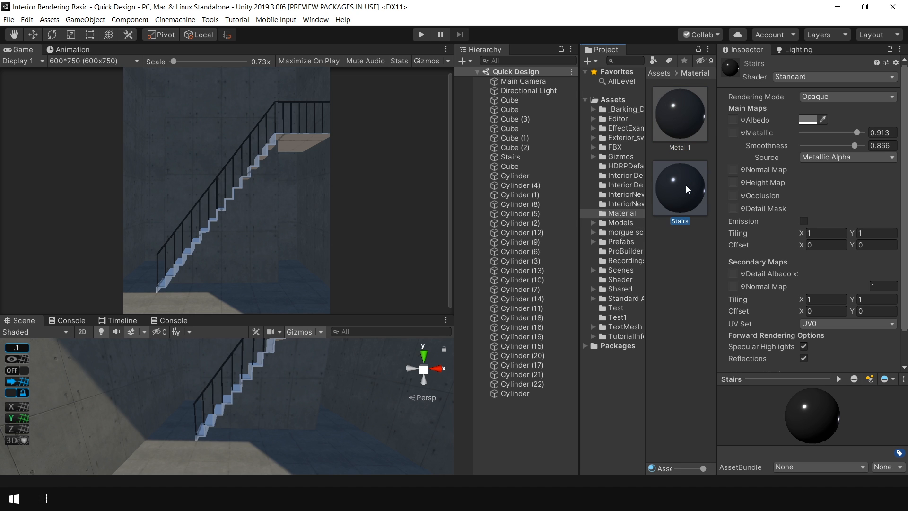
Step: Apply the Stairs material to the staircase and the upper landing
left_click_drag(686, 186, 284, 412)
scroll(296, 377, "up", 3)
left_click(678, 196)
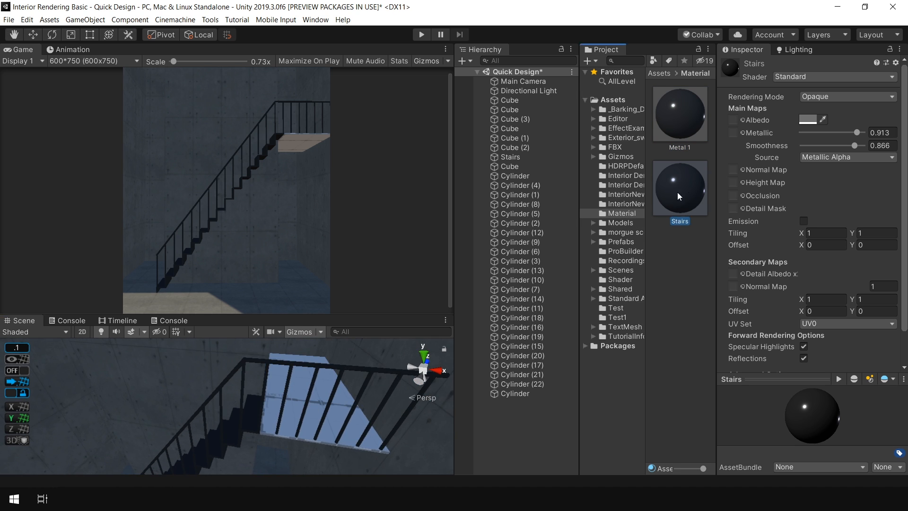
Step: Assign the stone_trim_r height texture as the Stairs material's albedo map
left_click(742, 120)
scroll(707, 311, "down", 10)
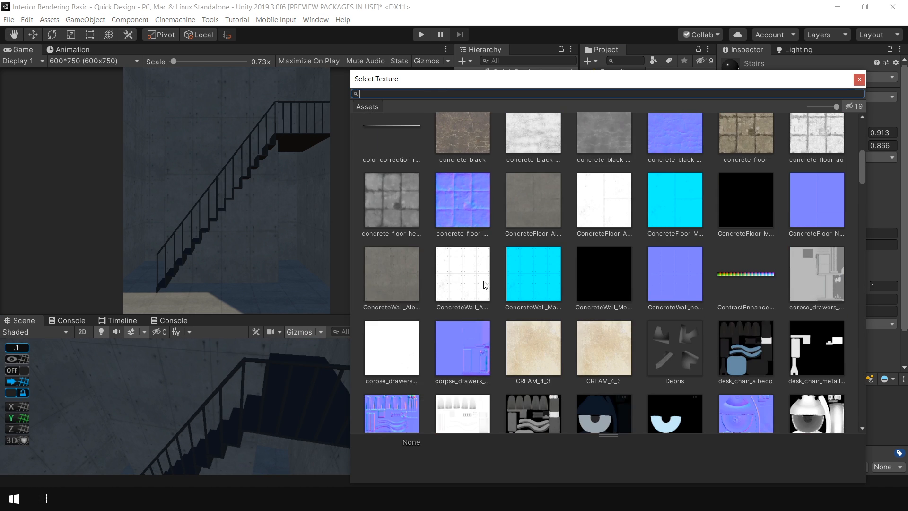
scroll(577, 262, "down", 20)
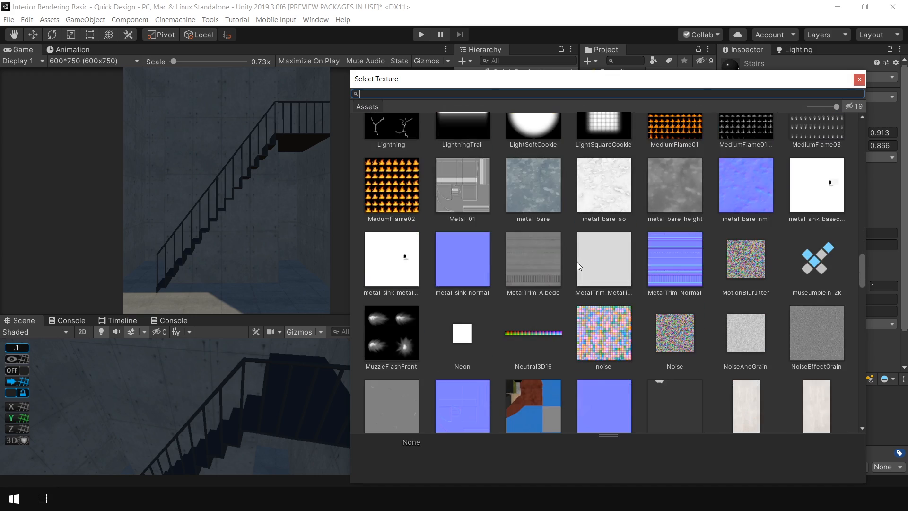
scroll(678, 248, "down", 20)
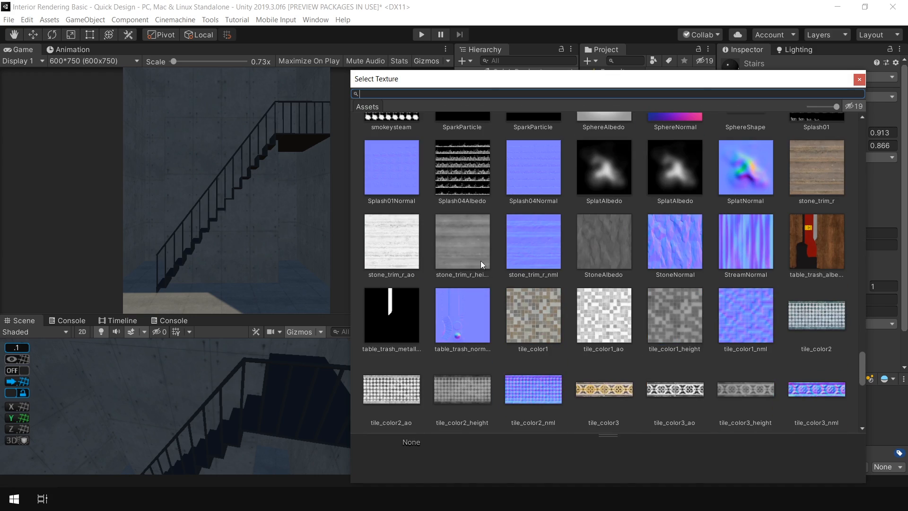
double_click(480, 260)
Step: Set the Stairs material's metallic to 0.427 and smoothness to 0.767, and lighten its albedo colour to a paler grey
left_click_drag(331, 360, 294, 372, "alt")
key("shift+space")
left_click_drag(439, 345, 884, 174, "alt")
key("shift+space")
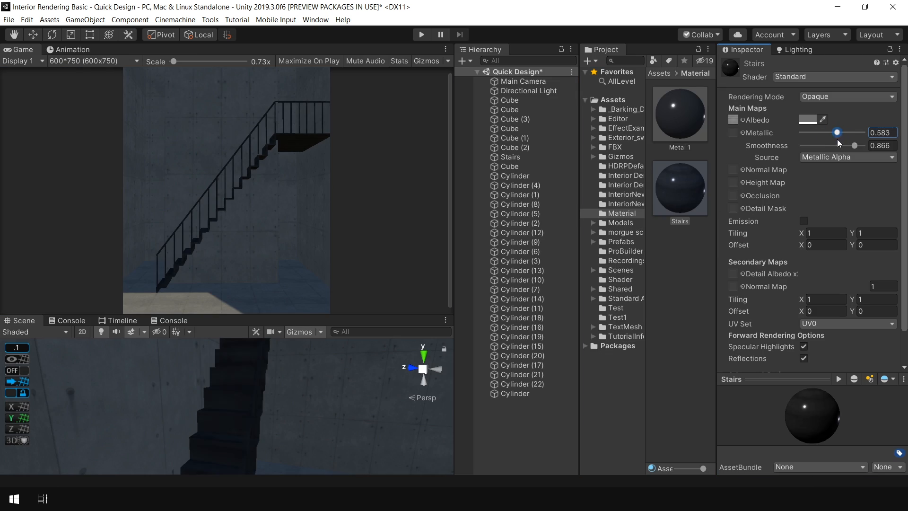
left_click_drag(839, 143, 828, 140)
left_click(808, 119)
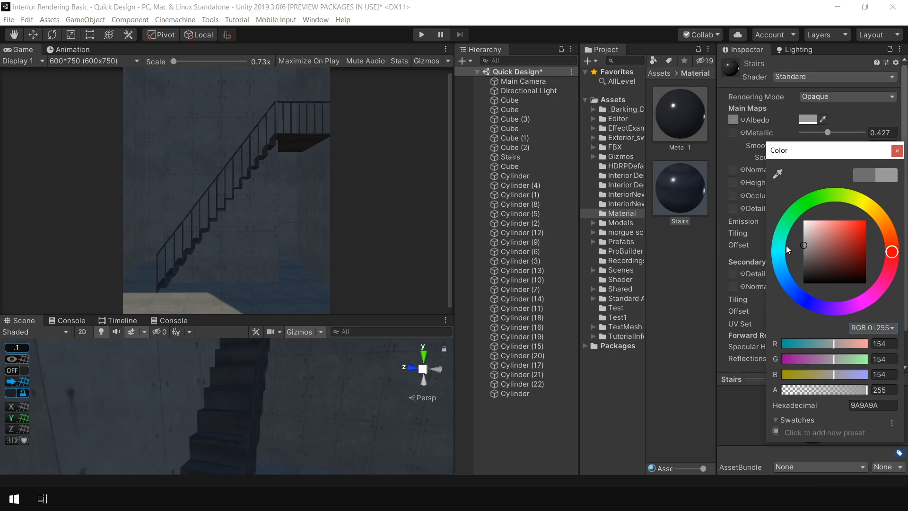
left_click_drag(786, 246, 787, 248)
key("Return")
Step: Use the stone_trim_r height texture as the Stairs material's metallic map and set its smoothness to 0.683
left_click(733, 121)
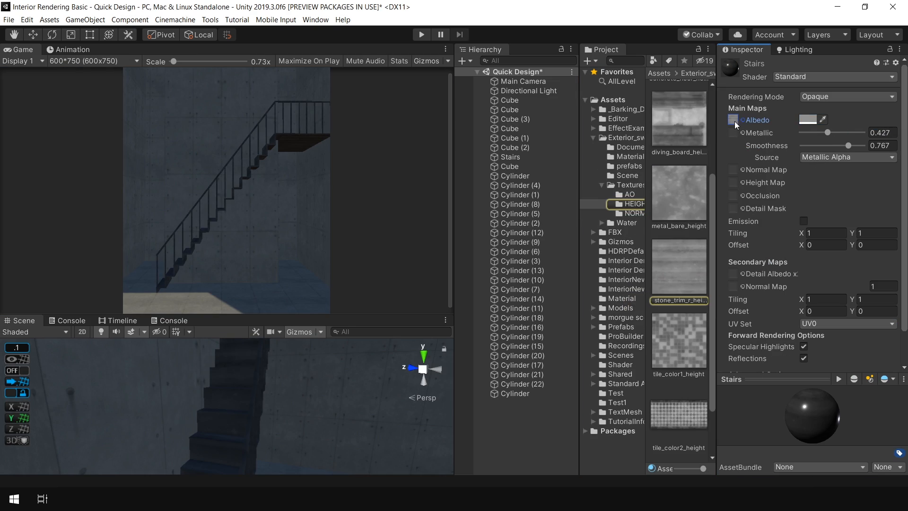
left_click_drag(738, 176, 733, 132)
right_click_drag(346, 406, 316, 406)
left_click_drag(805, 378, 804, 261)
left_click_drag(904, 161, 904, 180)
left_click_drag(864, 113, 840, 119)
Step: Assign a normal map texture to the Stairs material and set the normal map strength to 0.1
left_click(743, 136)
left_click(858, 79)
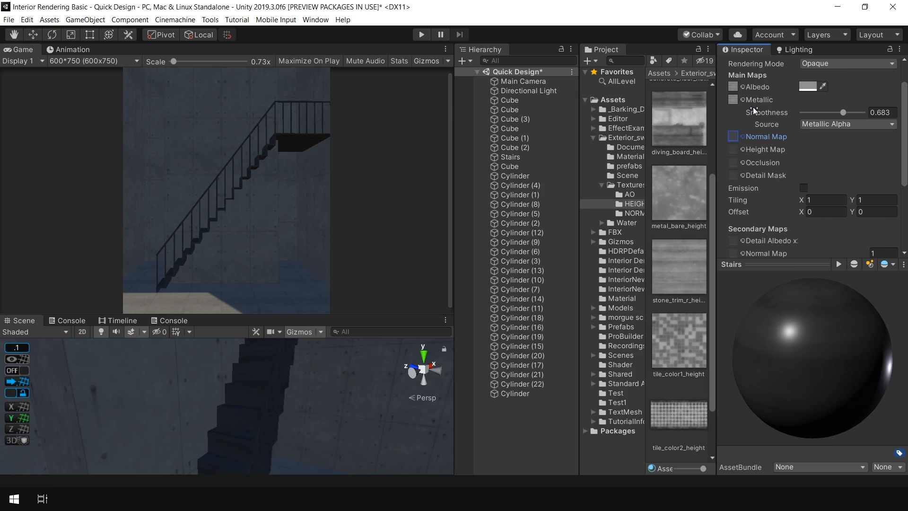
left_click(742, 100)
left_click(857, 78)
left_click(742, 136)
left_click_drag(864, 147, 865, 372)
double_click(733, 309)
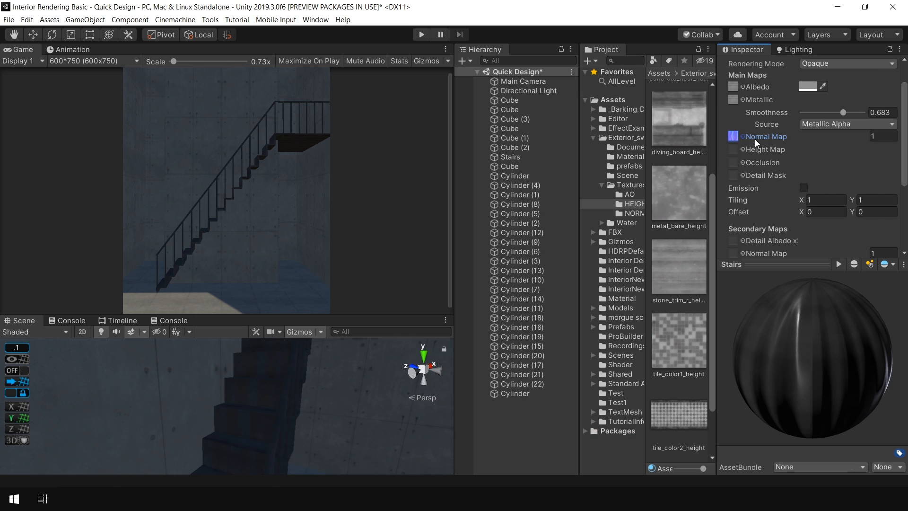
left_click(866, 137)
type("0.1")
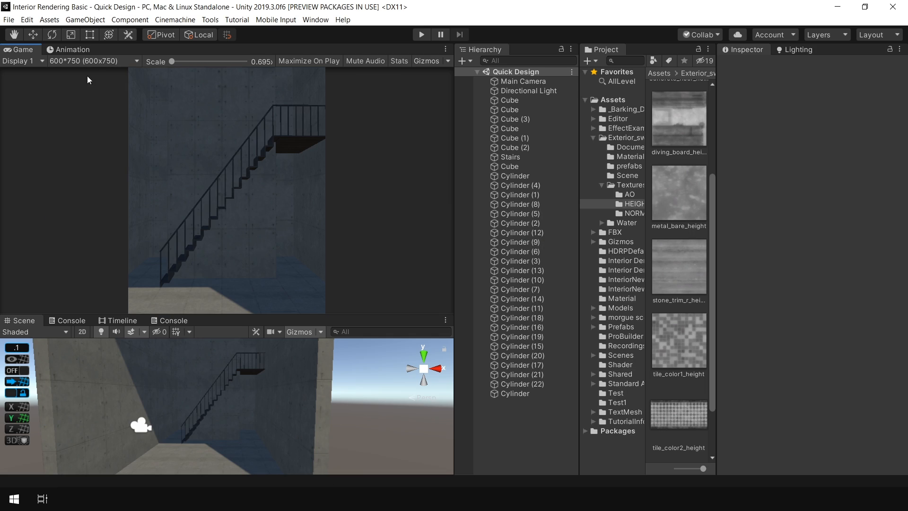
Step: Set the Game view resolution to 960*1080
left_click(95, 60)
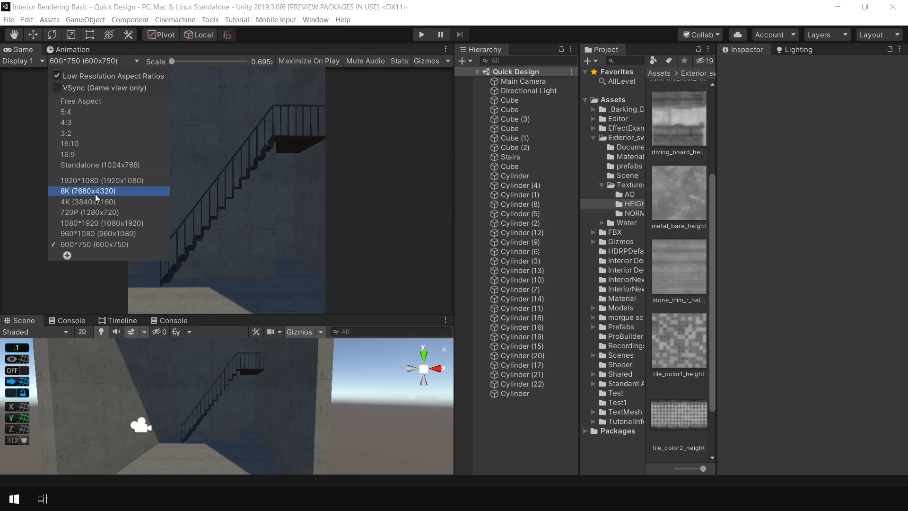
left_click(97, 233)
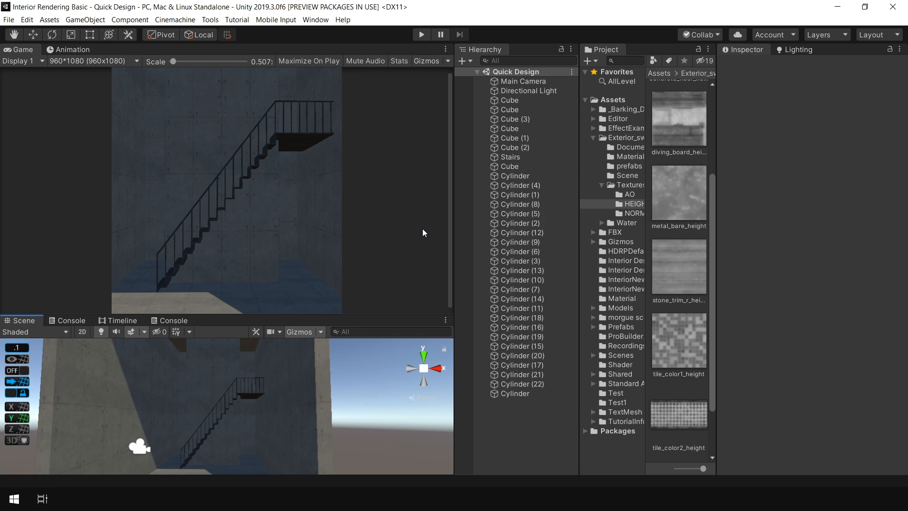
Step: Create an empty object named Stairs and parent all the railing cylinders under it
key("ctrl+shift+n")
type("Stairs")
key("Return")
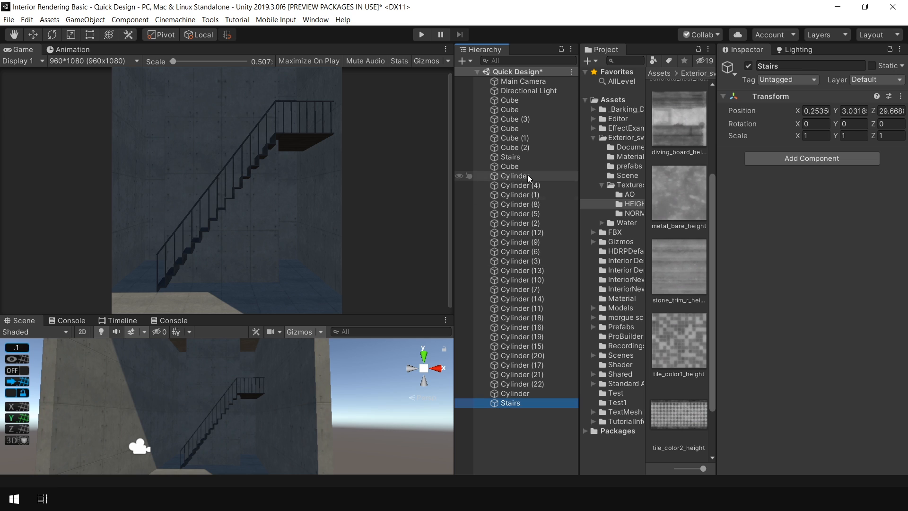
left_click(518, 176, "shift")
left_click_drag(520, 176, 530, 402)
left_click(486, 176)
Step: Create another empty object and name it Walls
left_click(516, 266)
key("ctrl+shift+n")
key("F2")
type("wealls")
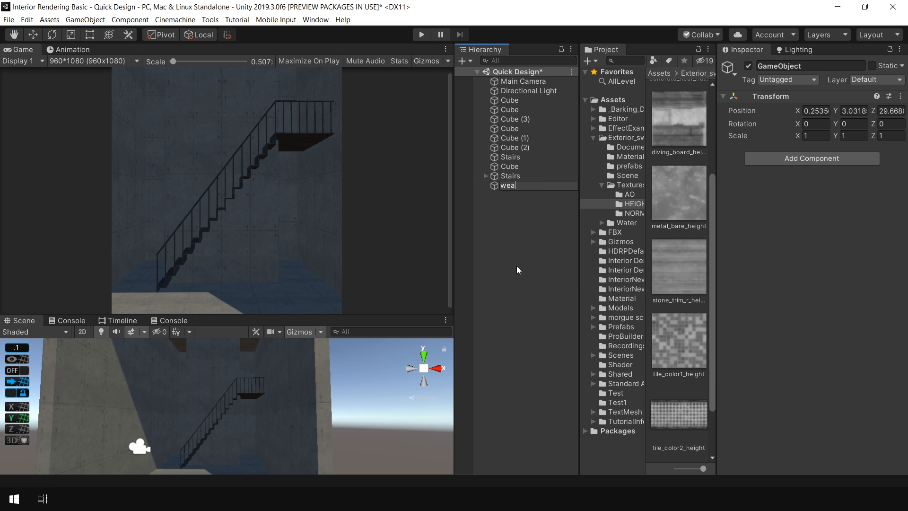
key("Return")
key("F2")
type("Walls")
key("Return")
Step: Parent all the loose cubes and the staircase mesh under the Walls object
left_click(529, 100)
left_click(516, 167, "shift")
left_click_drag(517, 166, 513, 185)
left_click(485, 110)
left_click(509, 110)
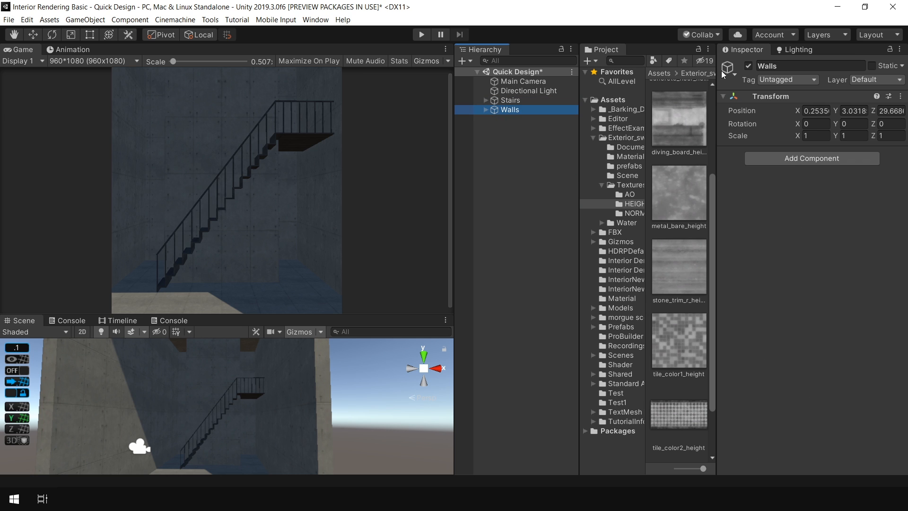
Step: Create a material named Sky in the Material folder and give it the Skybox/Cubemap shader
left_click(594, 138)
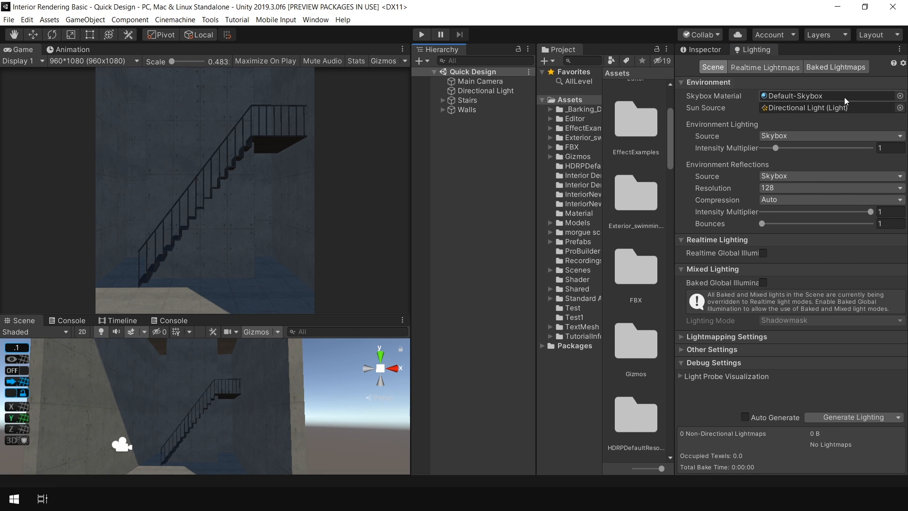
right_click(631, 269)
mouse_move(657, 17)
left_click(546, 222)
type("S")
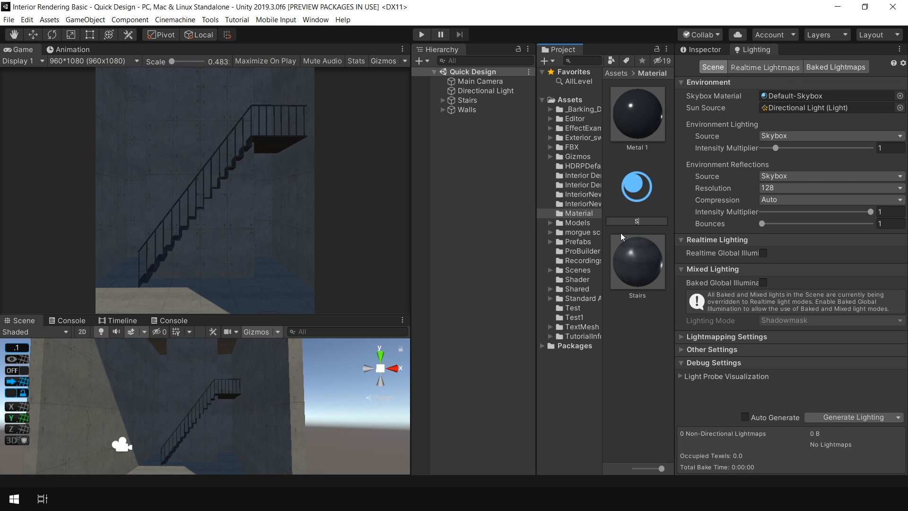
type("ky")
key("Return")
left_click(811, 77)
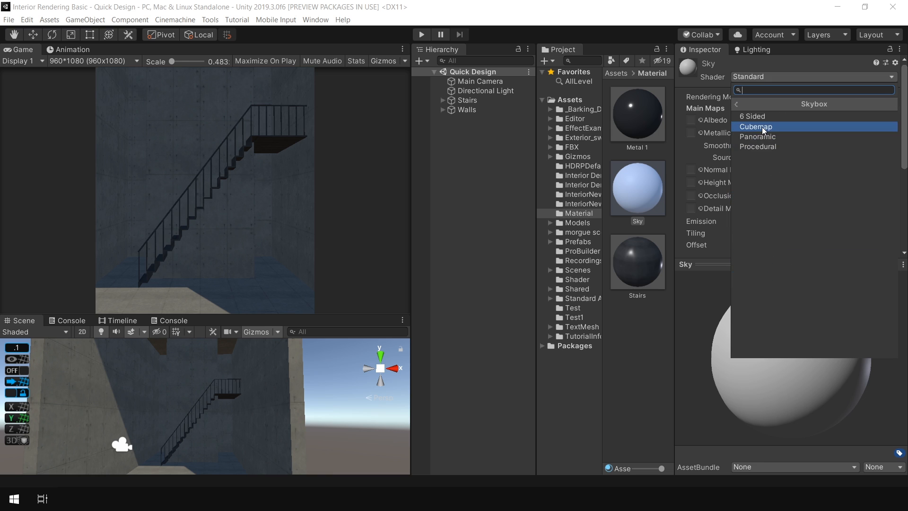
left_click(763, 127)
left_click(894, 160)
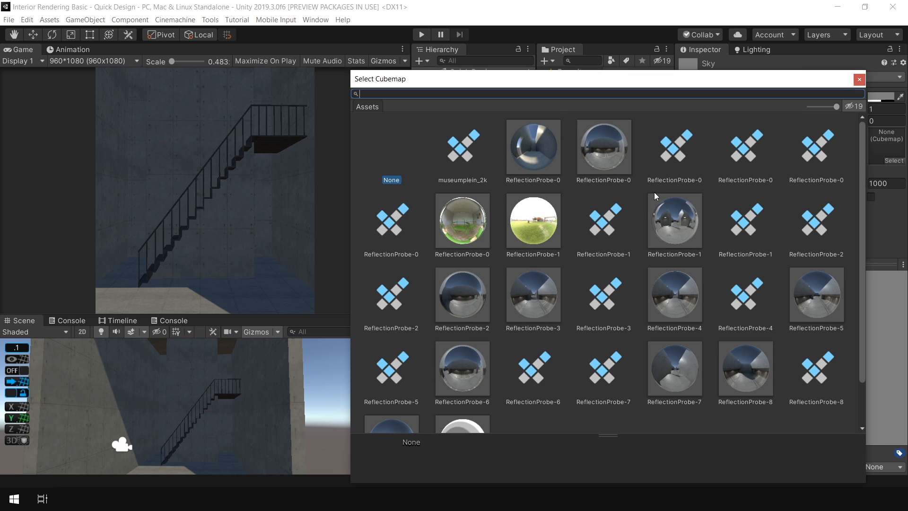
left_click(463, 146)
left_click_drag(674, 83, 474, 106)
left_click(474, 170)
left_click(203, 176)
left_click(659, 102)
Step: Create an HDR folder in the project's Assets and copy the venice_dawn_1_2k HDR file into it
right_click(571, 99)
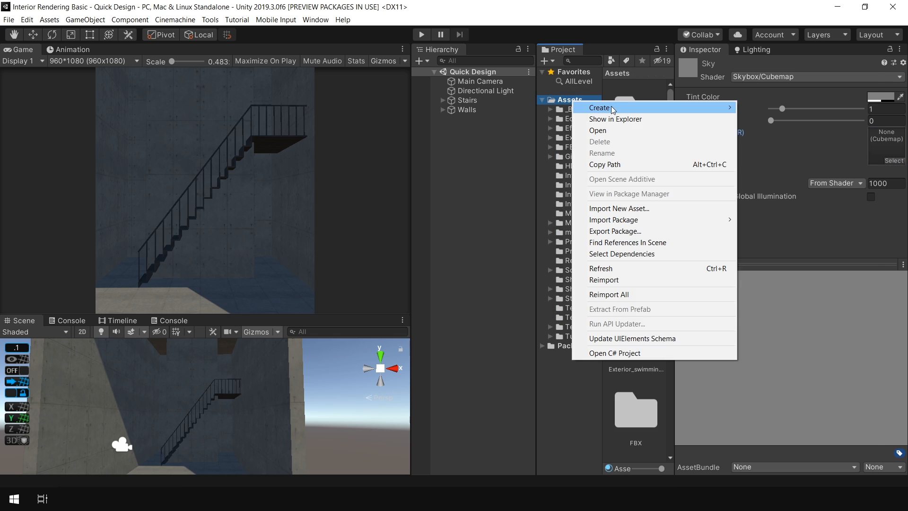
mouse_move(612, 109)
left_click(771, 37)
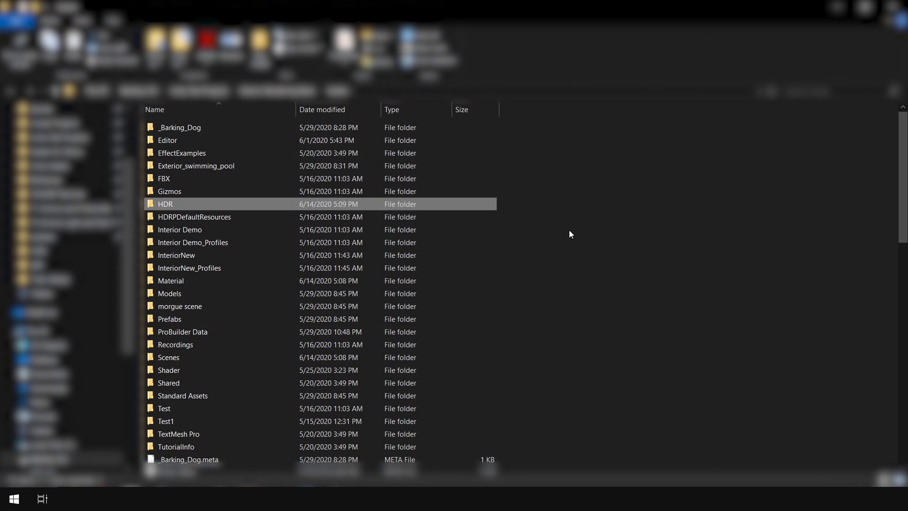
right_click(463, 216)
left_click(496, 299)
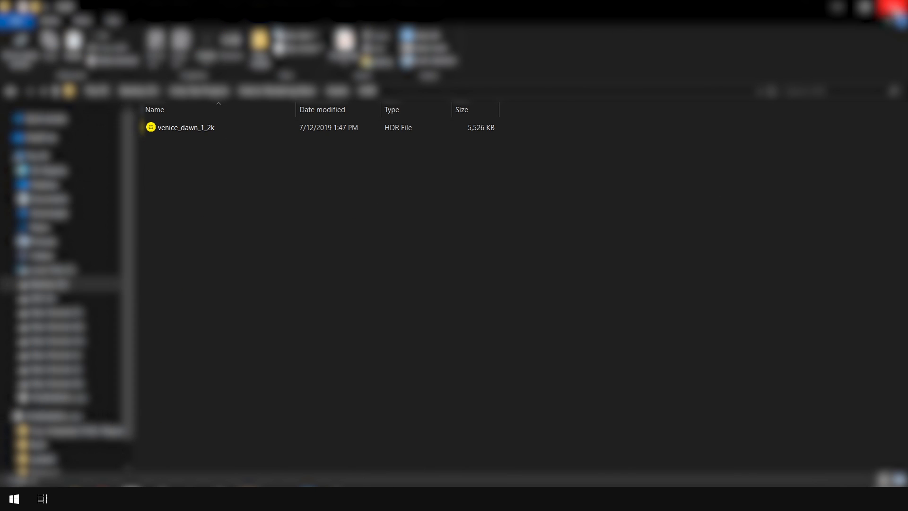
left_click(892, 8)
Step: Change the texture shape of venice_dawn_1_2k to Cube and apply the import settings
left_click(645, 121)
left_click(785, 109)
left_click(785, 136)
scroll(832, 199, "down", 6)
left_click(884, 247)
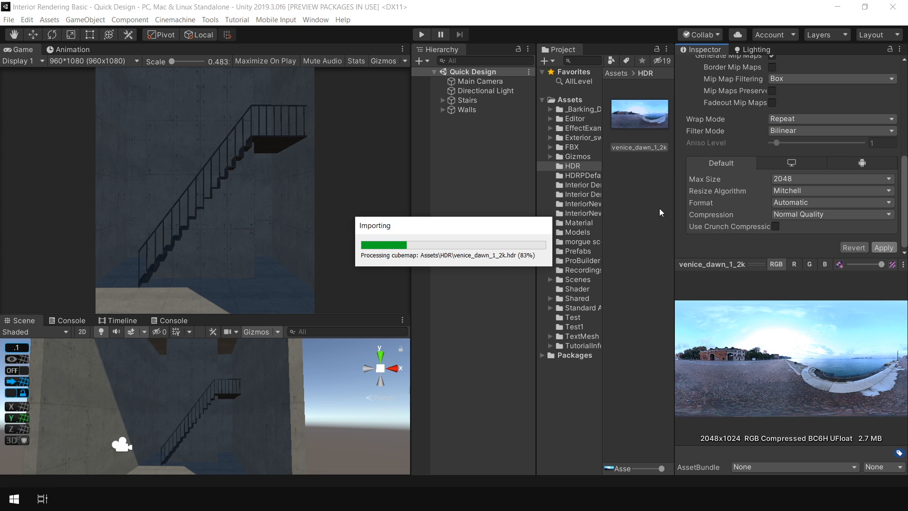
Step: Assign venice_dawn_1_2k as the Sky material's cubemap
left_click(893, 161)
scroll(335, 399, "down", 1)
double_click(335, 399)
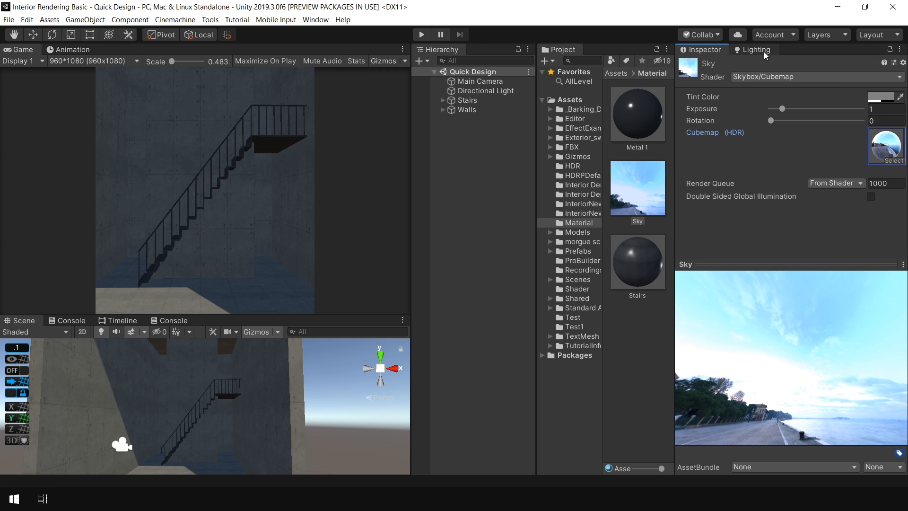
Step: Deactivate the Directional Light and enable Baked Global Illumination with the Progressive GPU (Preview) lightmapper
left_click(486, 90)
left_click(756, 49)
scroll(745, 357, "down", 1)
left_click(745, 354)
scroll(804, 264, "down", 4)
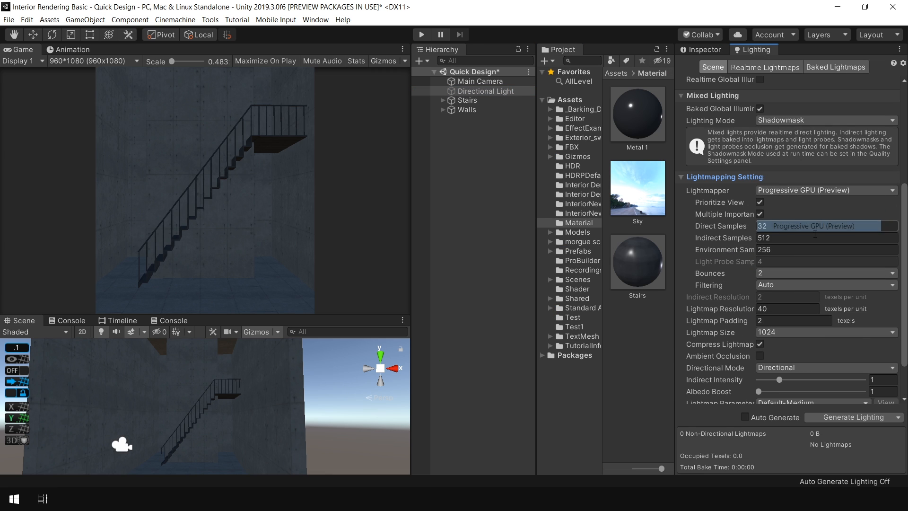
Step: Enable the Lightmap Static flag and a second static flag on Walls and all its children
left_click(704, 49)
left_click(888, 65)
left_click(818, 103)
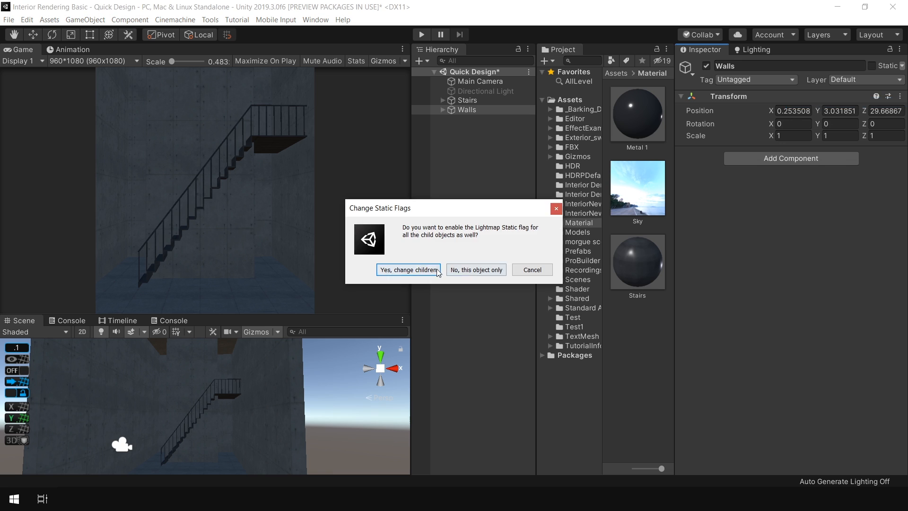
left_click(406, 268)
left_click(887, 65)
left_click(818, 170)
left_click(405, 268)
Step: Enable the same two static flags on the Stairs group including its children, and save the scene
left_click(472, 103)
left_click(887, 65)
left_click(822, 102)
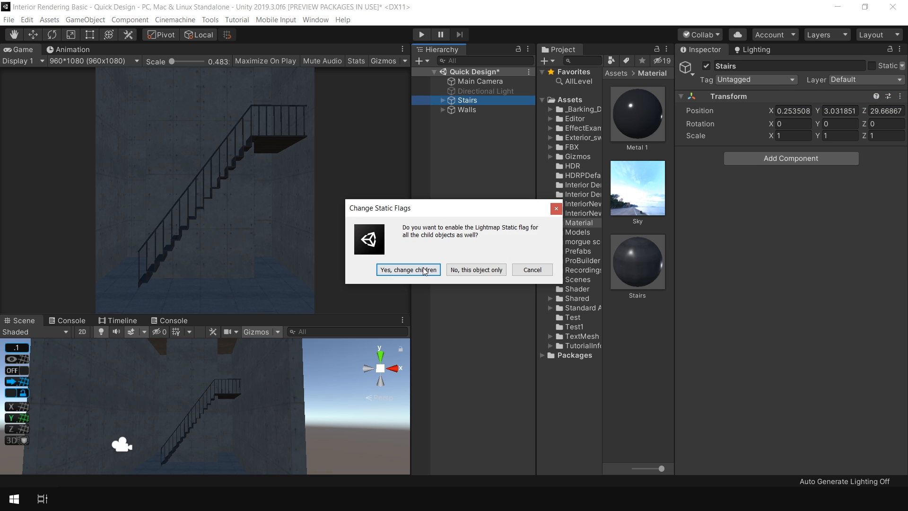
left_click(406, 265)
left_click(888, 66)
left_click(838, 170)
left_click(405, 267)
left_click(448, 273)
key("ctrl+s")
Step: Show the scene in Baked Lightmap mode and set Lightmap Resolution to 10 texels per unit and Bounces to 4
left_click(33, 331)
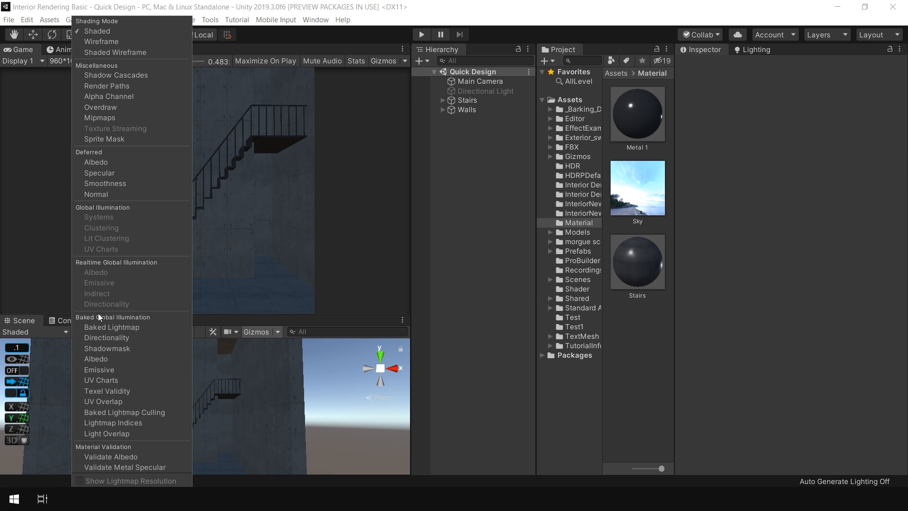
left_click(97, 326)
left_click_drag(250, 315, 250, 212)
left_click_drag(221, 342, 204, 359, "alt")
left_click(753, 49)
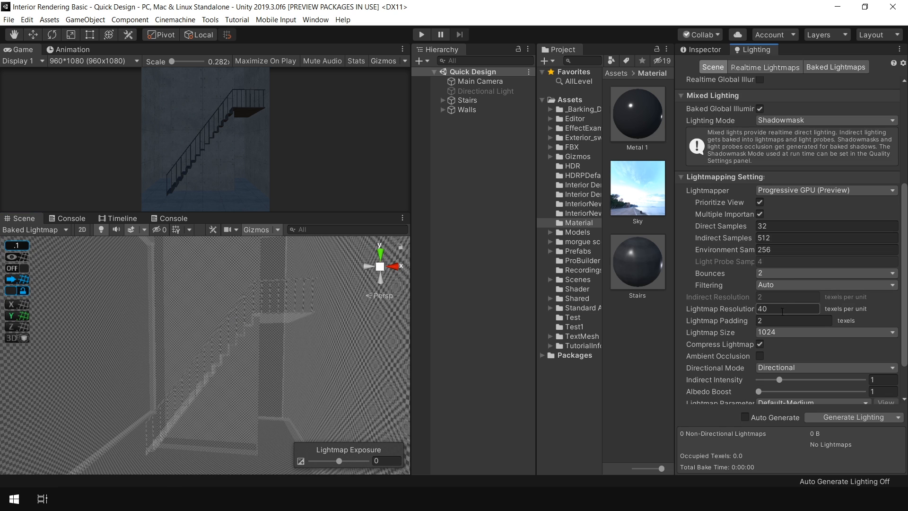
Step: Return the Scene view to Shaded mode and generate the lighting
left_click(35, 230)
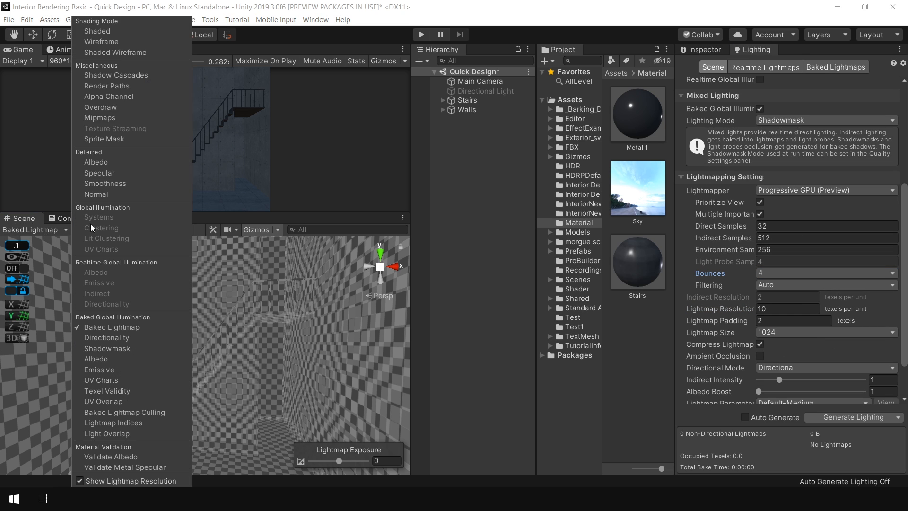
left_click(95, 28)
scroll(811, 394, "down", 2)
left_click(853, 416)
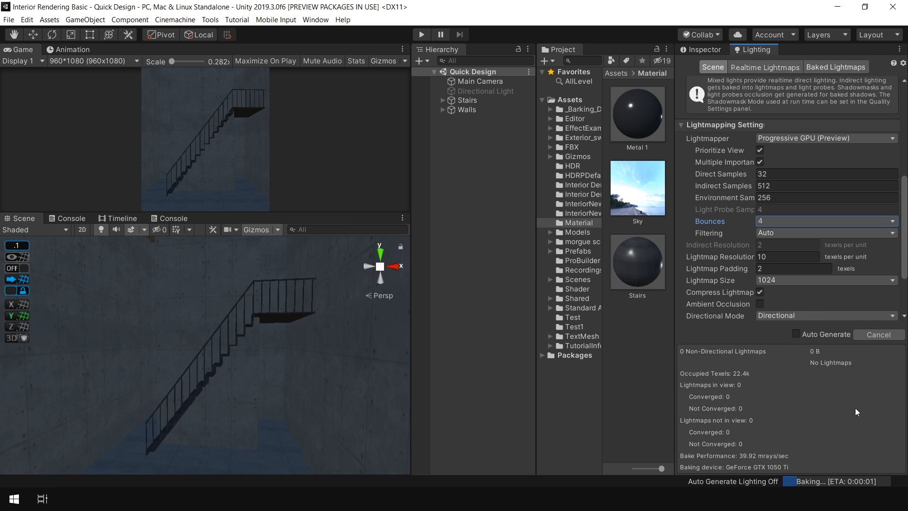
left_click_drag(276, 212, 328, 282)
Step: Set the Sky material's tint colour to white and generate the lighting again
left_click(634, 194)
left_click(701, 50)
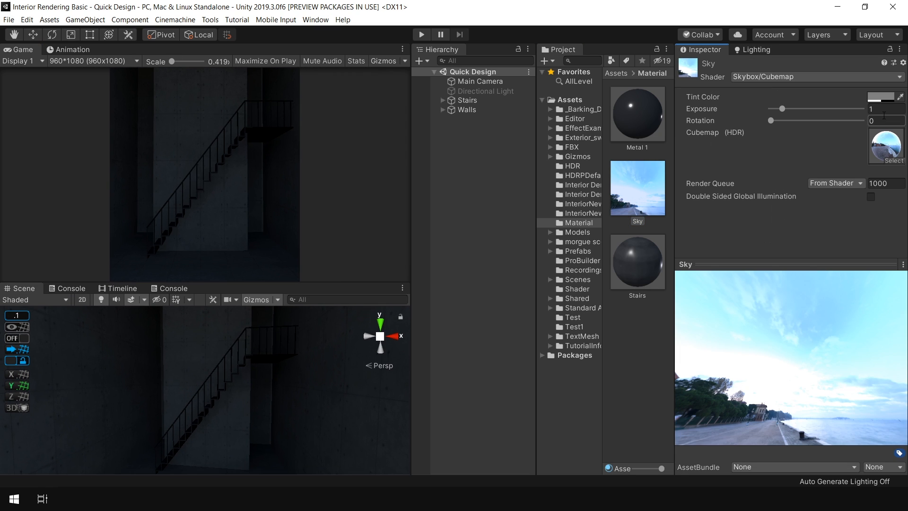
left_click(879, 97)
left_click_drag(811, 232, 792, 213)
left_click(896, 150)
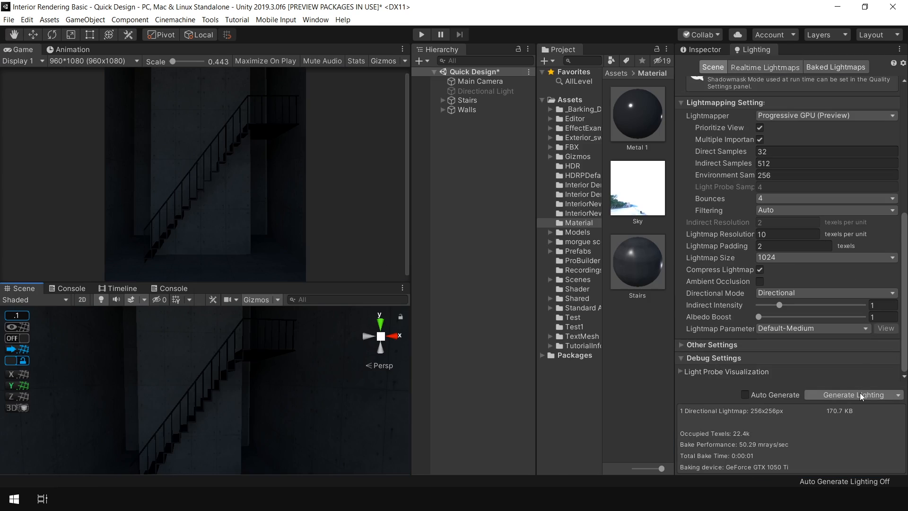
left_click(861, 396)
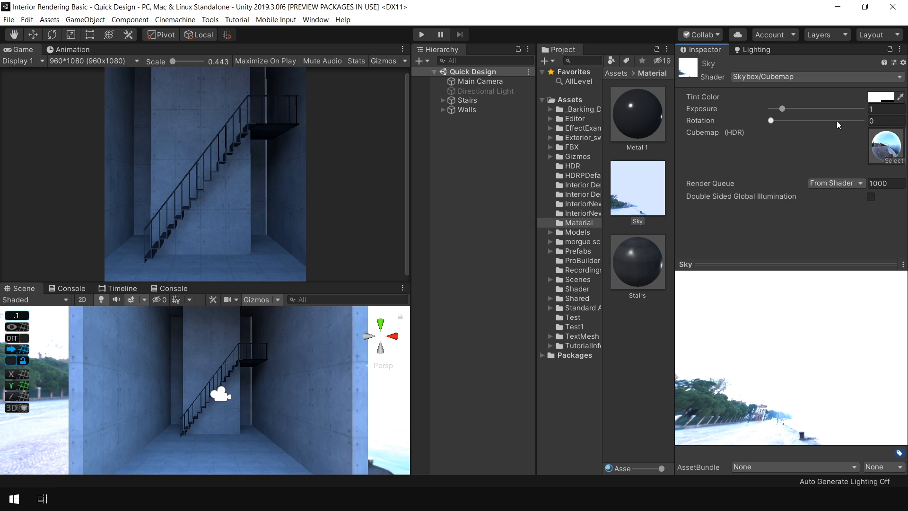
Step: Shift the Sky material's tint hue towards yellow and rebake the lighting
left_click(881, 97)
left_click(869, 207)
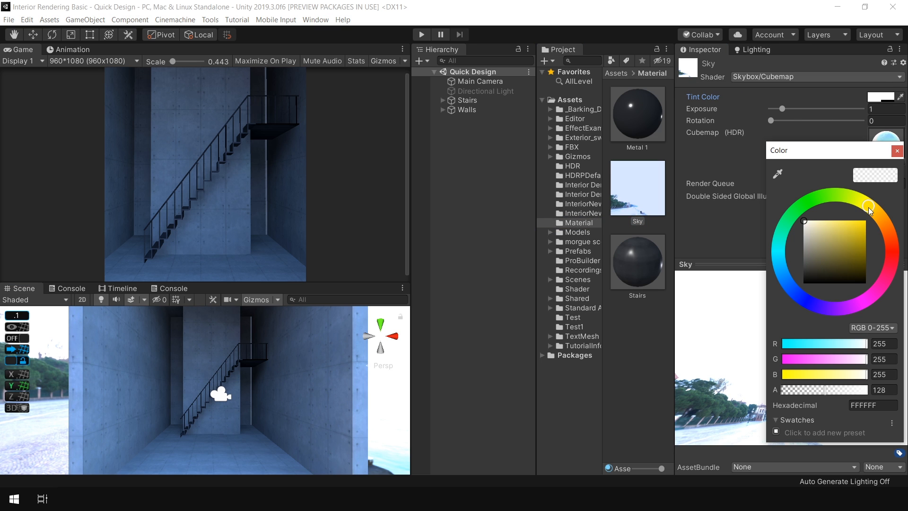
left_click(897, 151)
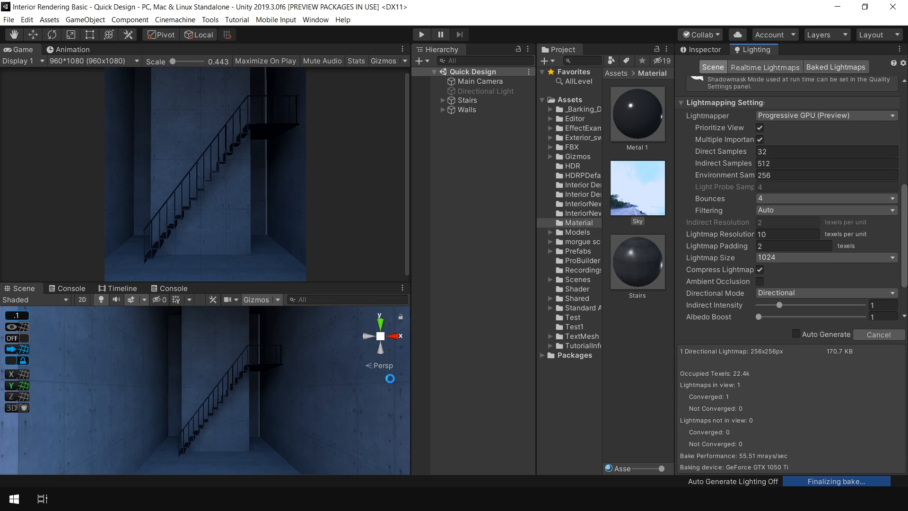
Step: Add an area light to the scene and view it straight from the right side
right_click(473, 85)
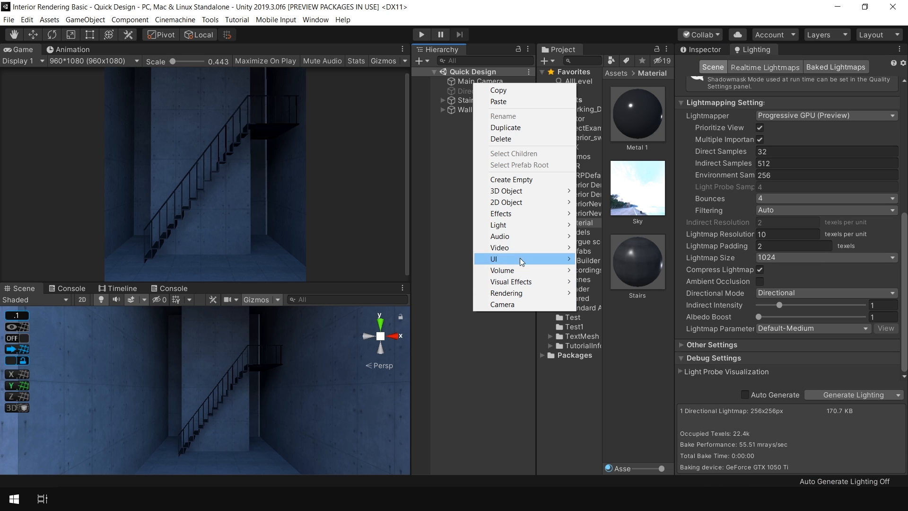
mouse_move(520, 225)
left_click(608, 258)
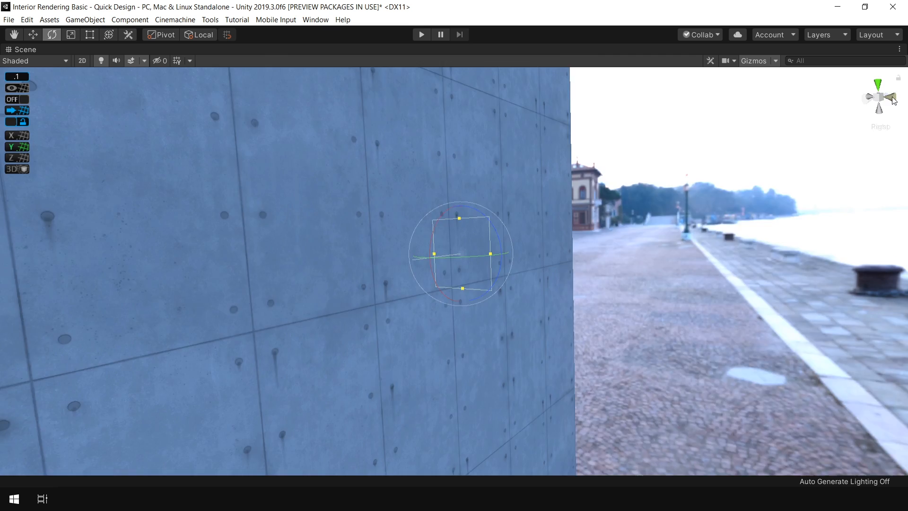
left_click(892, 98)
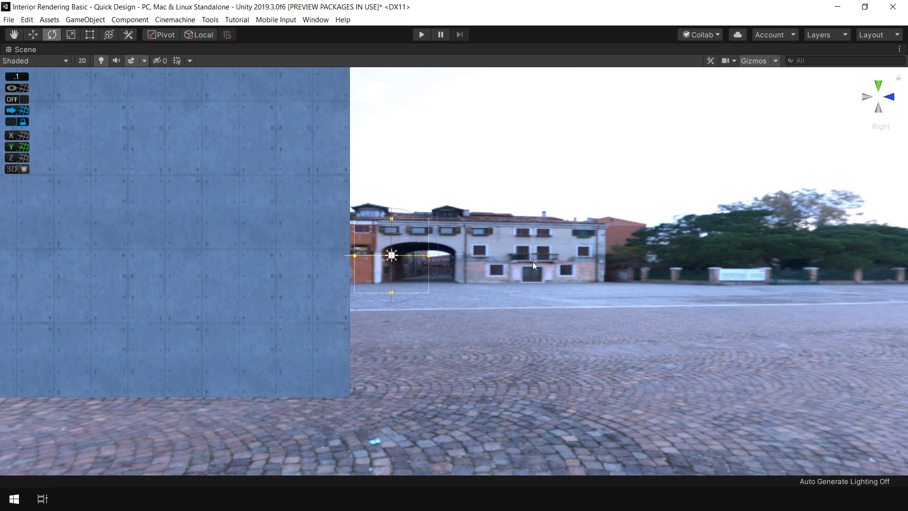
Step: Place the area light inside the room near its end wall and stretch it to nearly full room height, using wireframe shading as a guide
scroll(333, 197, "down", 1)
middle_click_drag(332, 197, 362, 270)
left_click_drag(371, 352, 371, 344)
left_click(36, 61)
left_click(102, 43)
scroll(363, 257, "up", 2)
left_click_drag(351, 268, 351, 132)
scroll(378, 242, "down", 2)
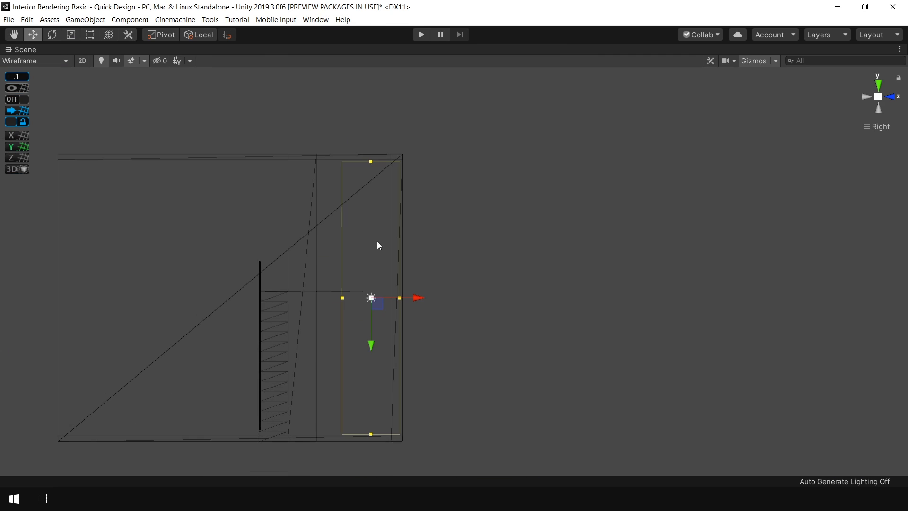
left_click(35, 60)
left_click(86, 32)
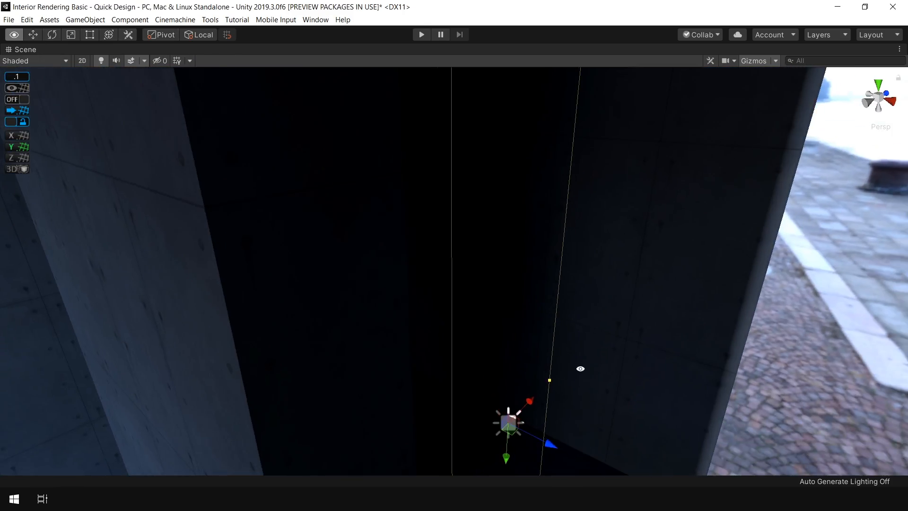
Step: Open the ProBuilder tools in face selection mode and adjust the slab face beside the area light
left_click_drag(580, 369, 390, 228, "alt")
left_click(213, 20)
mouse_move(241, 46)
left_click(333, 47)
left_click_drag(468, 161, 402, 133, "alt")
left_click(482, 80)
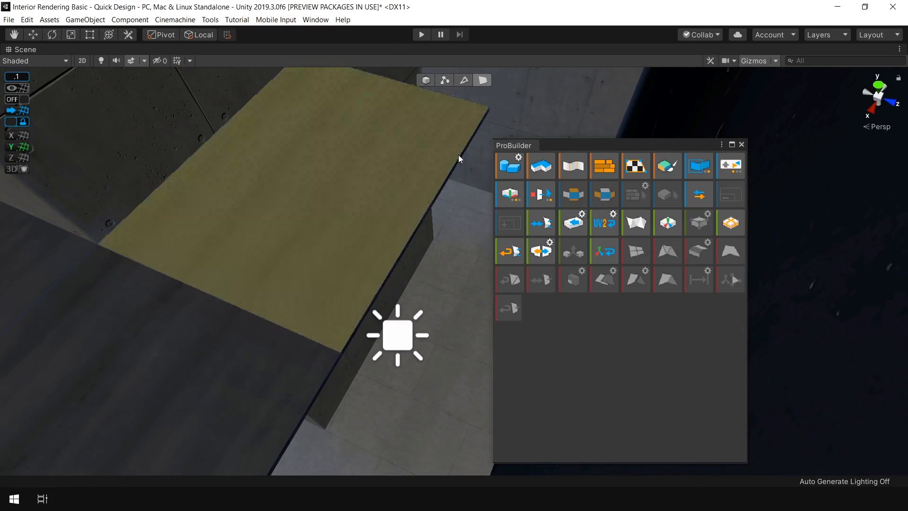
left_click_drag(416, 284, 369, 206, "alt")
left_click(362, 217)
left_click_drag(246, 364, 135, 282)
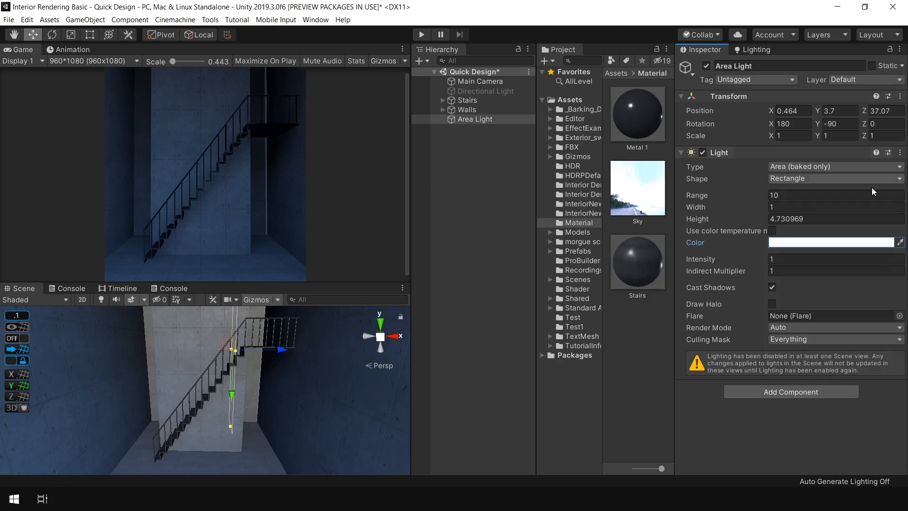
Step: Enable colour temperature on the area light, set it to 4000 and generate the lighting
left_click(772, 230)
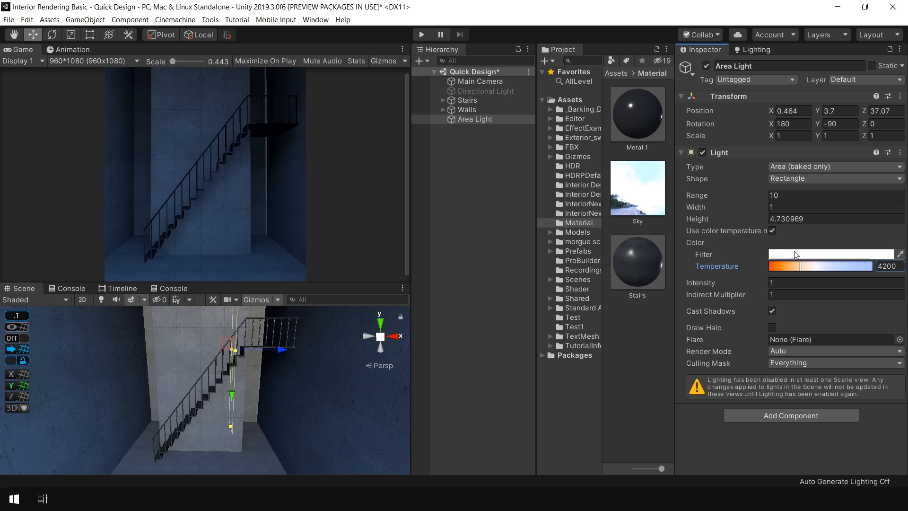
left_click(757, 51)
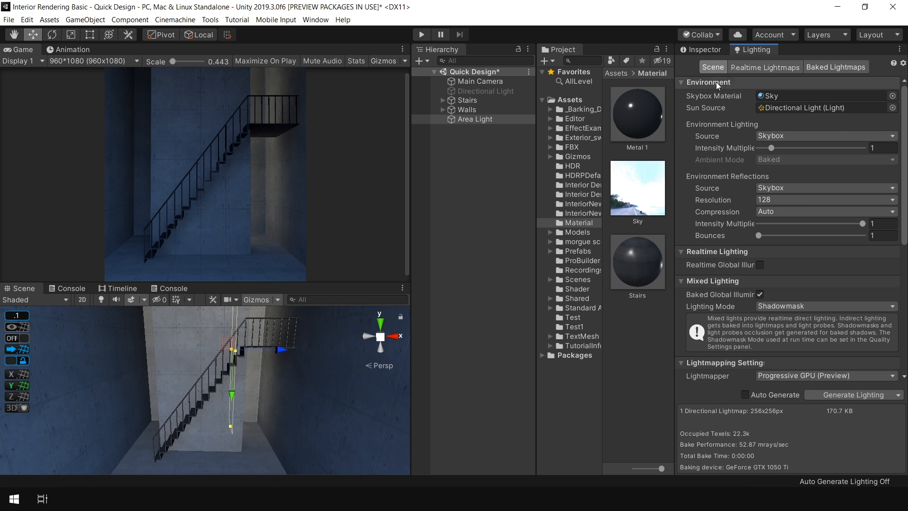
left_click(702, 49)
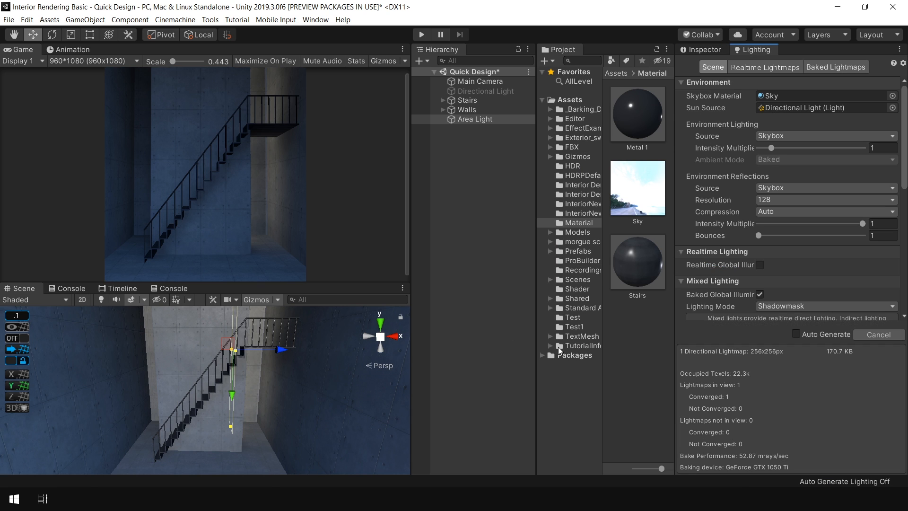
Step: Duplicate the area light, move the copy to X -1.475 and rotate it about its vertical axis to face the opposite side wall
left_click(464, 165)
scroll(523, 237, "up", 3)
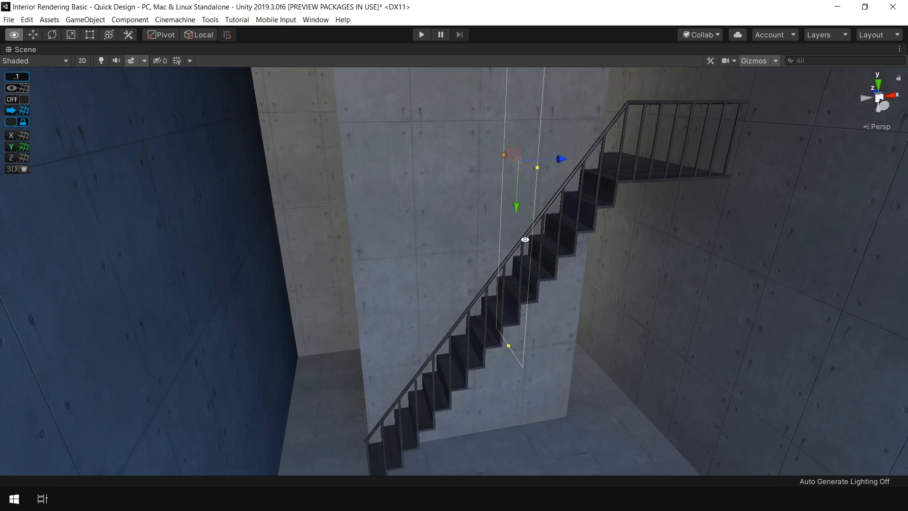
left_click_drag(567, 152, 382, 186)
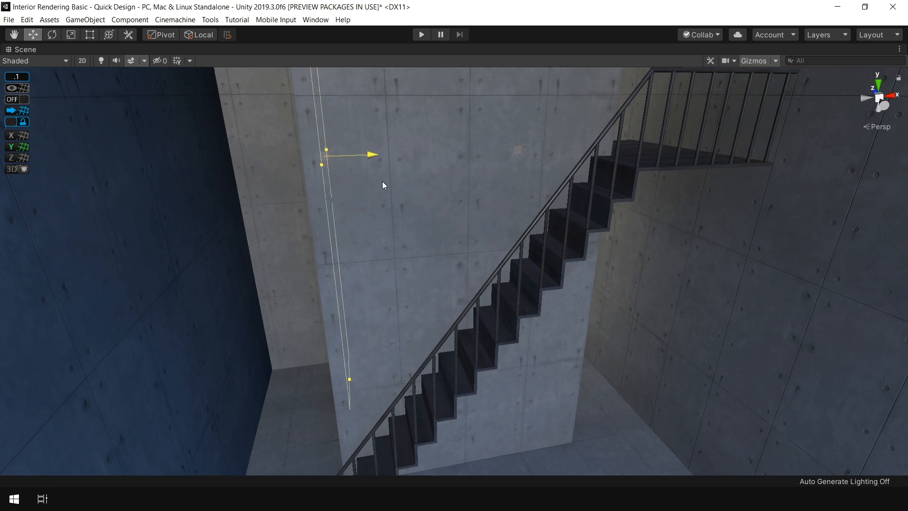
key("shift+space")
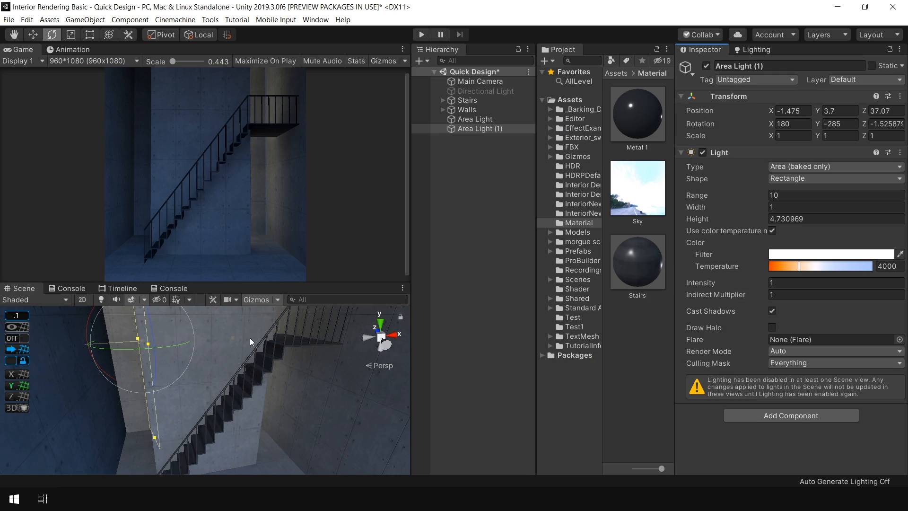
left_click(386, 345)
left_click_drag(188, 342, 156, 342, "ctrl")
Step: Check and align the two area lights behind the pillar in a straight back view with wireframe shading
key("shift+space")
mouse_move(378, 289)
left_mouse_down("alt")
mouse_move(479, 359)
mouse_move(285, 160)
left_mouse_up("alt")
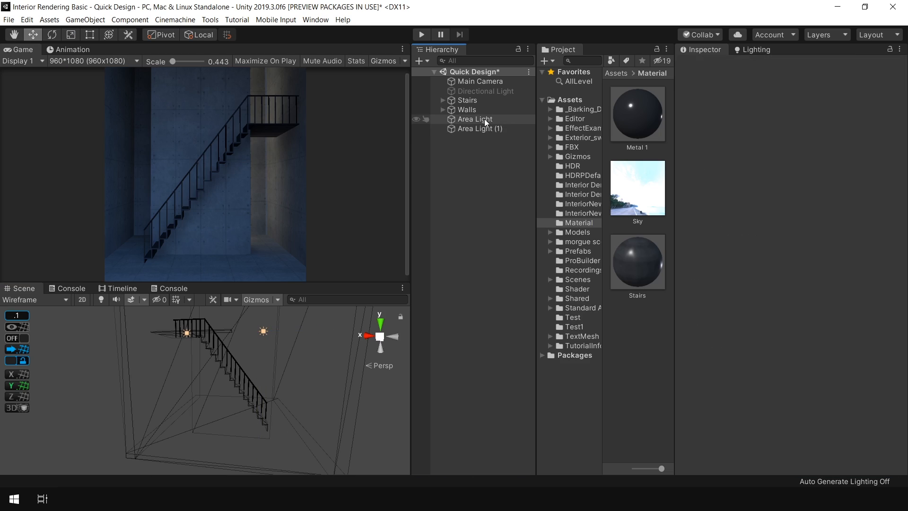
left_click(485, 120)
left_click(480, 129, "shift")
left_click(380, 336)
key("shift+space")
middle_click_drag(582, 174, 531, 257)
left_click(546, 166)
key("shift+space")
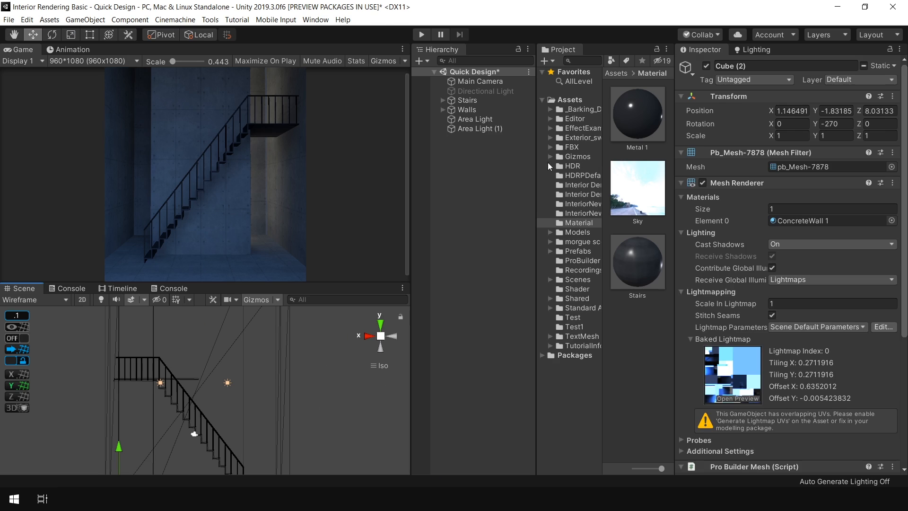
left_click(480, 129)
left_click(485, 121)
left_click_drag(173, 326, 356, 273)
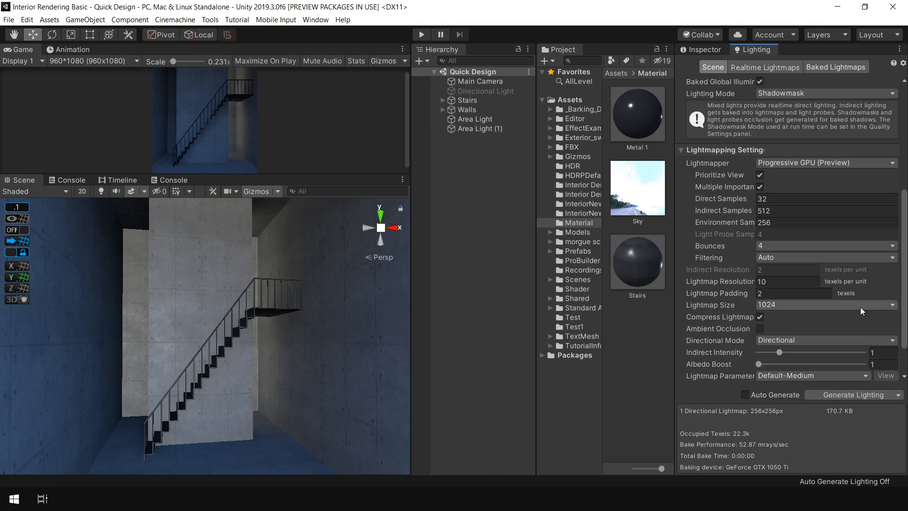
Step: Enlarge the game view slightly and add a reflection probe to the scene
left_click_drag(241, 176, 241, 206)
right_click(452, 67)
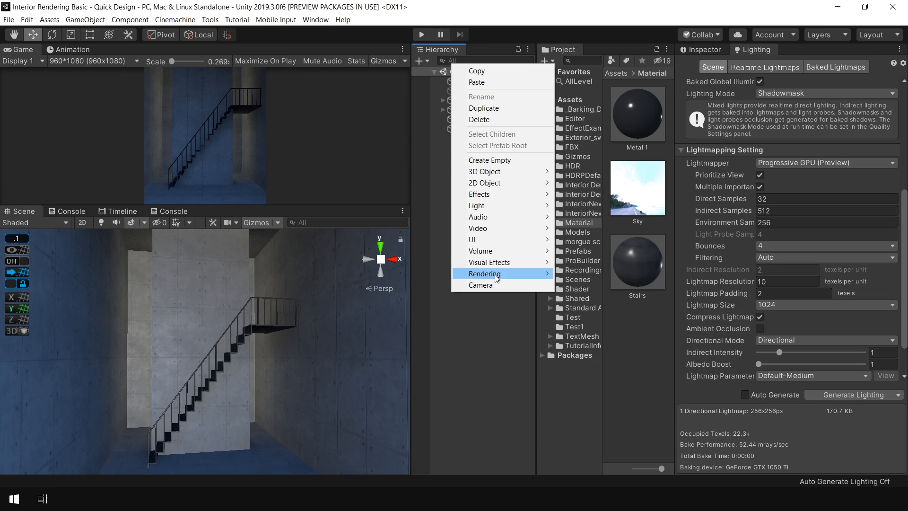
mouse_move(476, 205)
left_click(596, 262)
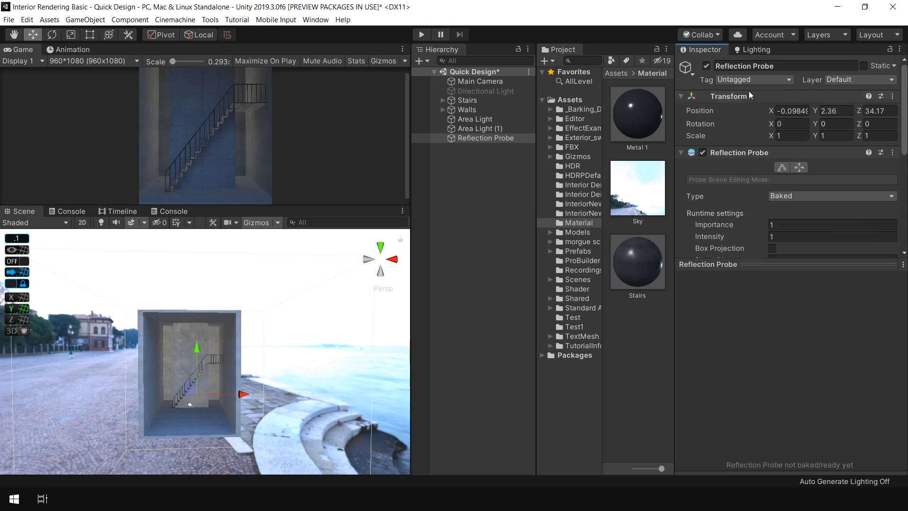
Step: Fit the reflection probe's box to the room with size 4.73 x 8.15 x 6.65 and bake the probe
left_click_drag(330, 360, 273, 395, "alt")
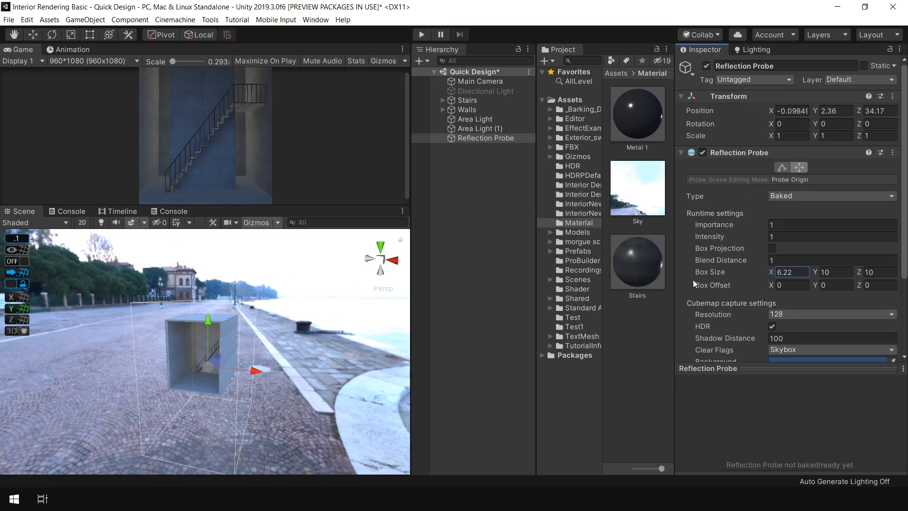
left_click_drag(236, 354, 308, 338, "alt")
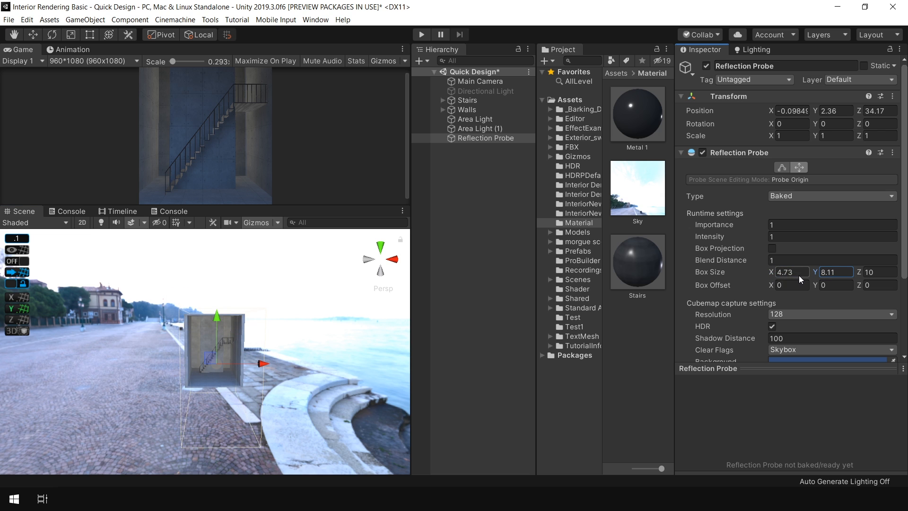
left_click_drag(118, 355, 360, 359, "alt")
left_click_drag(166, 362, 159, 362)
left_click(284, 284)
left_click(495, 140)
left_click_drag(379, 341, 170, 317, "alt")
scroll(169, 317, "up", 5)
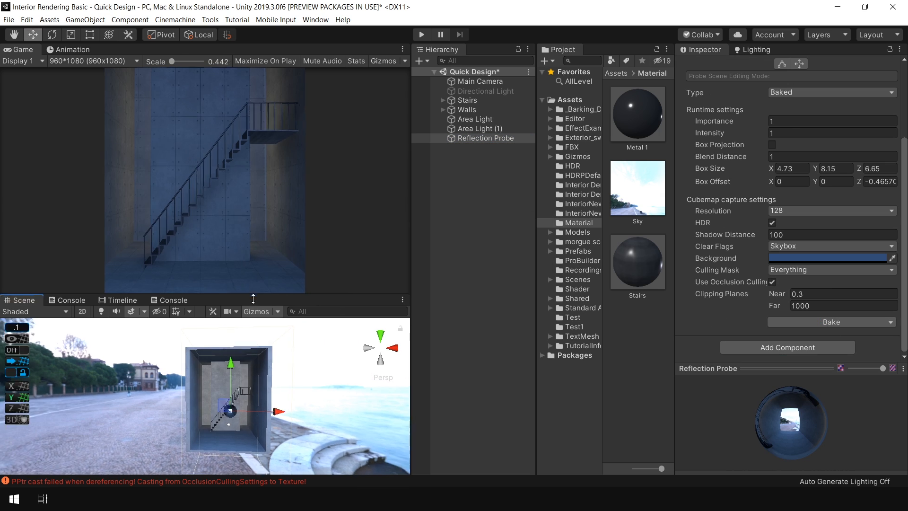
Step: Clear the console and inspect the staircase and railings up close
left_click(173, 296)
left_click(12, 307)
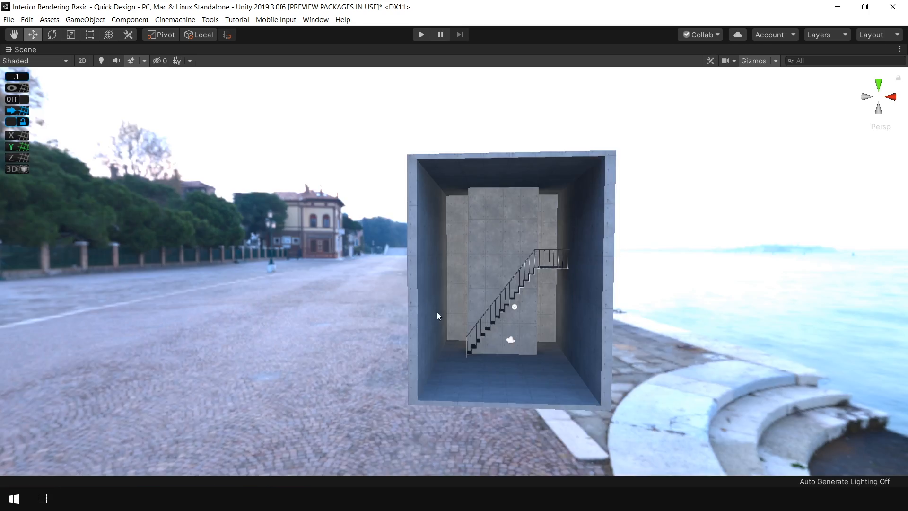
scroll(436, 311, "up", 10)
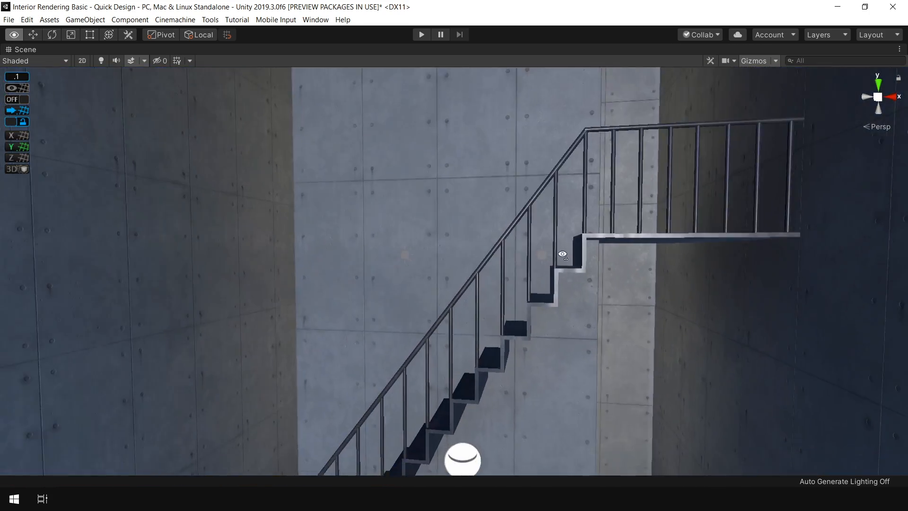
left_click_drag(561, 254, 597, 252, "alt")
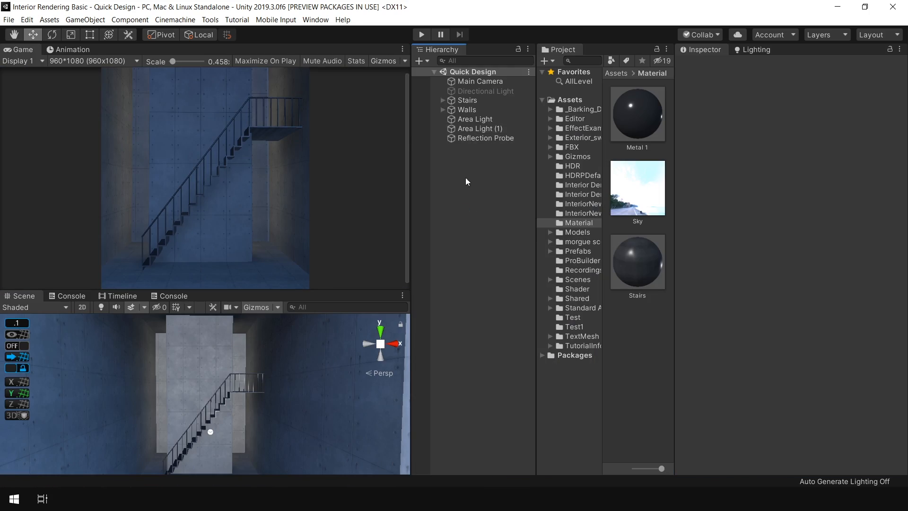
Step: Set both area lights to temperature 3200 and intensity 3, and rebake the lighting at a lightmap resolution of 20
left_click(487, 120)
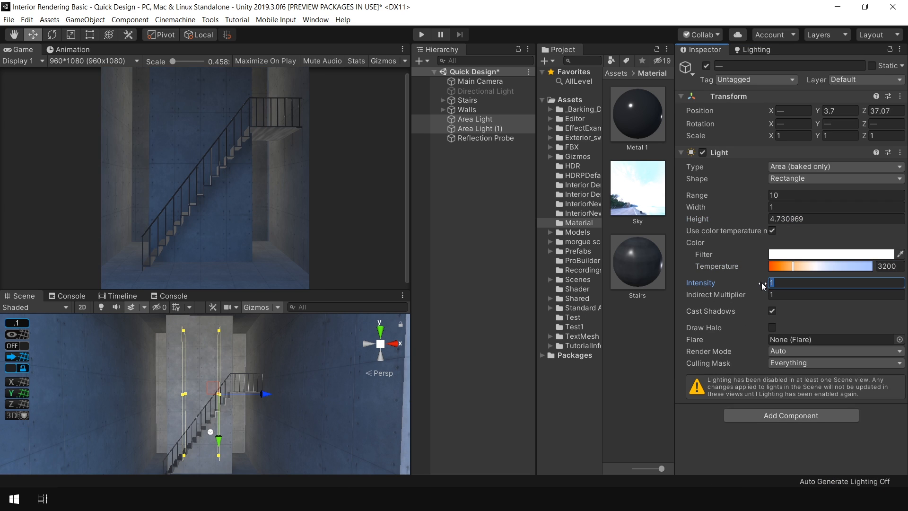
type("3")
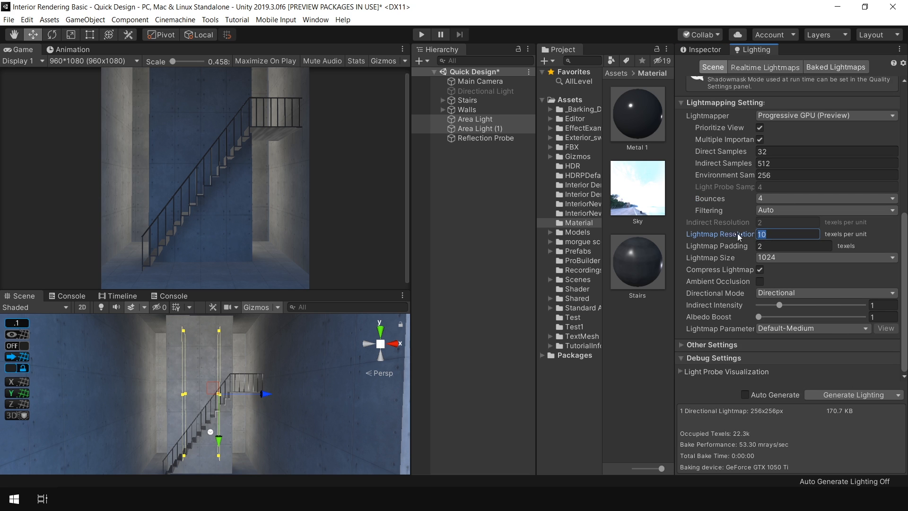
type("20")
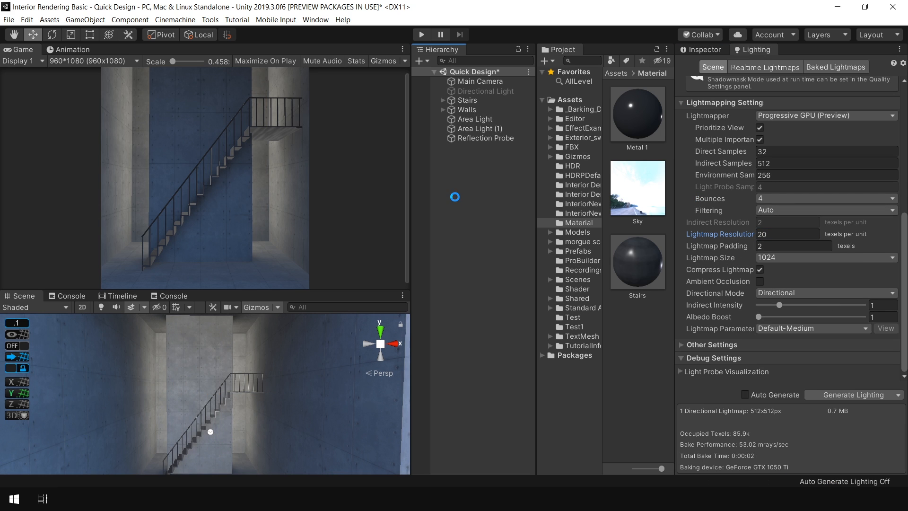
Step: Add a global Post-process Volume with a new profile to the Main Camera
right_click(452, 172)
left_click(480, 81)
left_click(705, 49)
left_click(788, 463)
type("po")
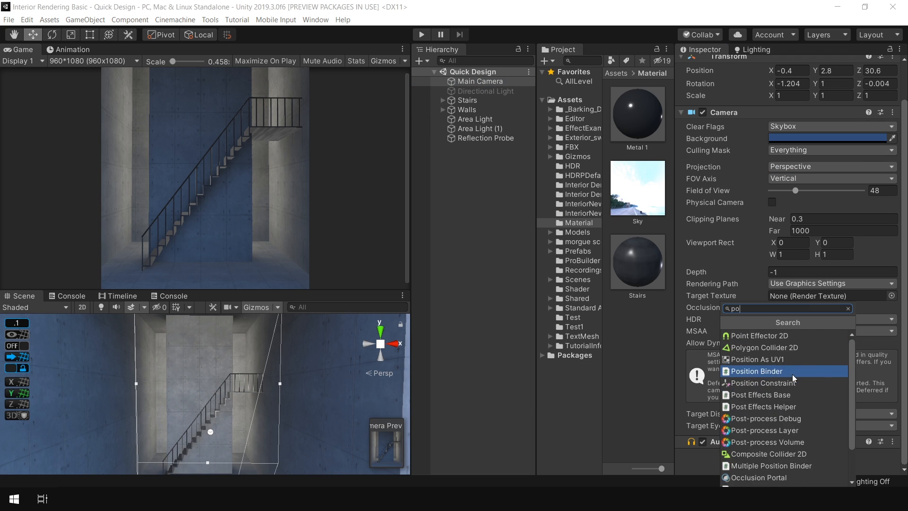
left_click(768, 441)
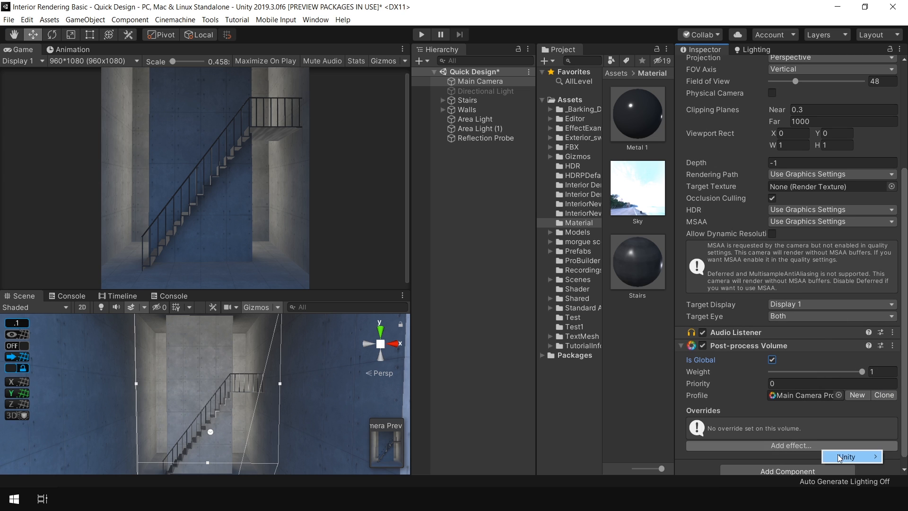
Step: Add a Post-process Layer to the Main Camera and move it above the Post-process Volume
left_click(787, 471)
left_click(818, 373)
left_click(892, 227)
left_click(844, 261)
Step: Set the Post-process Layer's volume layer to Postprocessing and its anti-aliasing mode to Temporal Anti-aliasing (TAA)
scroll(800, 253, "up", 4)
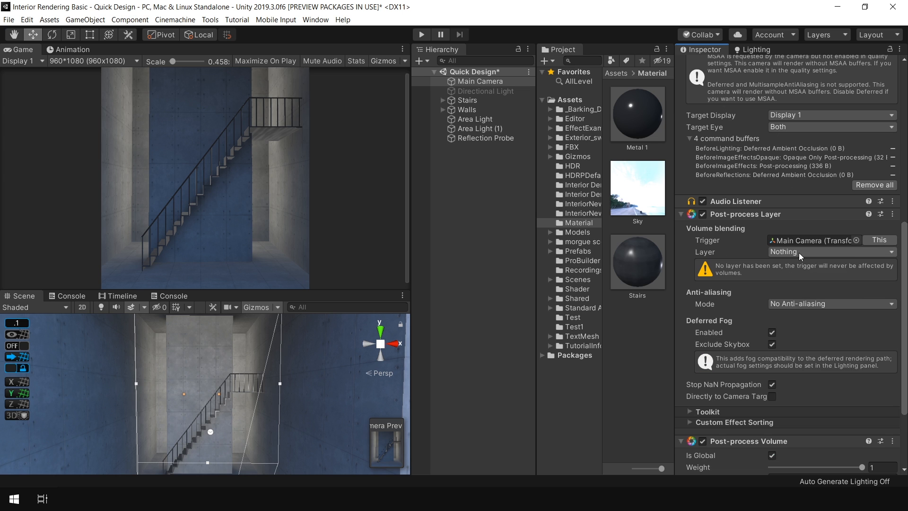
left_click(799, 253)
left_click(804, 364)
left_click(807, 280)
left_click(803, 327)
scroll(801, 387, "down", 5)
Step: Assign the Main Camera object to the Postprocessing layer
scroll(800, 387, "up", 15)
left_click(892, 65)
left_click(862, 79)
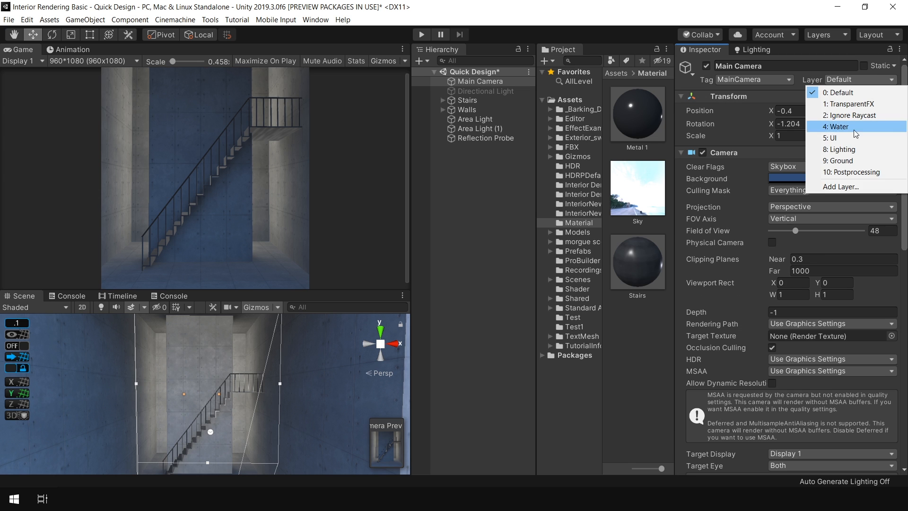
left_click(851, 172)
Step: Try a Color Grading effect with all settings enabled on the Post-process Volume, and remove it
scroll(803, 411, "down", 15)
left_click(793, 434)
left_click(778, 373)
scroll(778, 373, "down", 12)
scroll(738, 283, "up", 7)
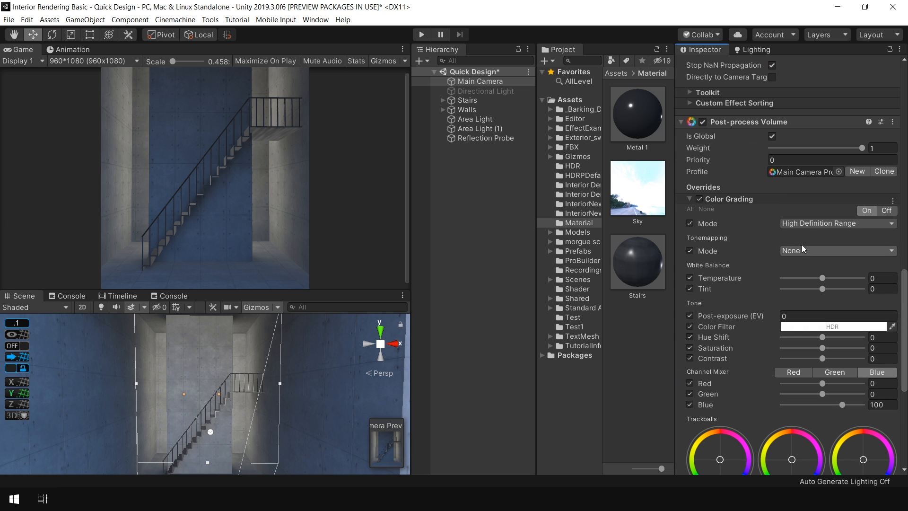
left_click(892, 199)
left_click(847, 220)
Step: Try an Auto Exposure effect with Fixed adaptation on the Post-process Volume, and remove it
left_click(830, 435)
mouse_move(831, 436)
left_click(756, 337)
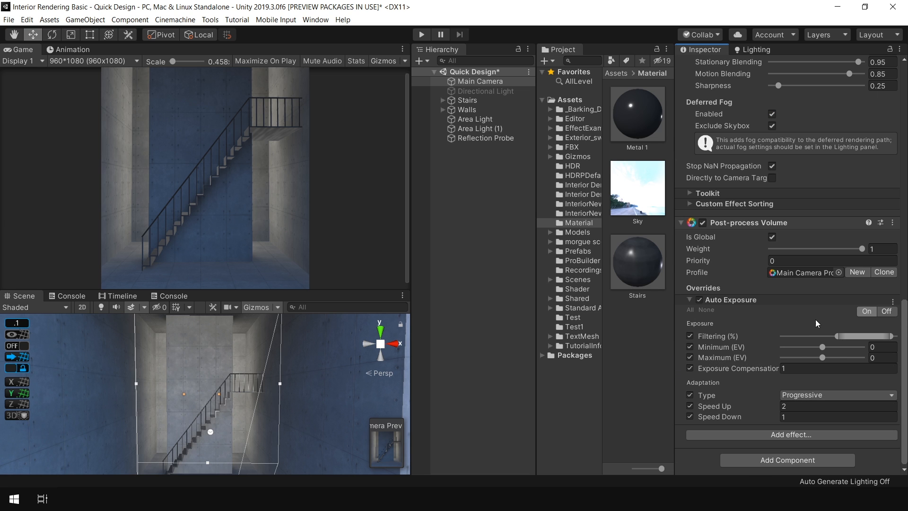
left_click(816, 396)
left_click(804, 407)
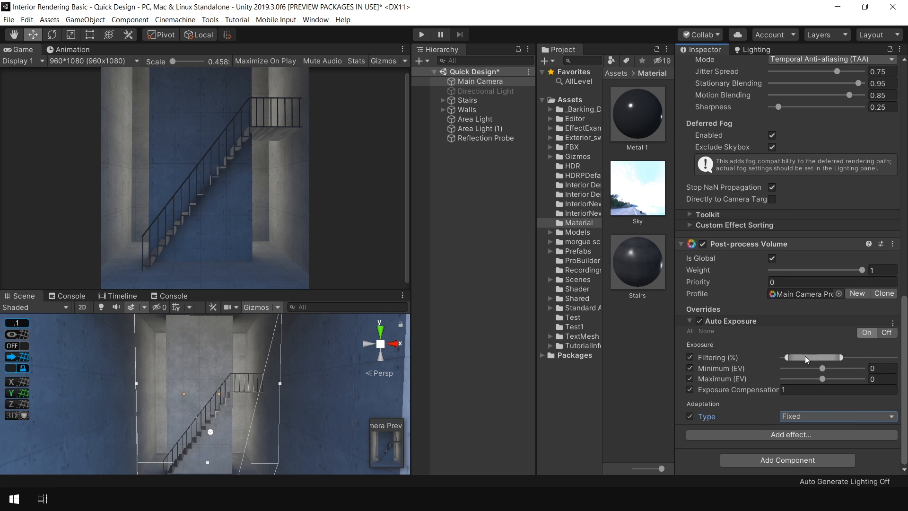
left_click(893, 323)
left_click(846, 344)
Step: Add a Color Grading effect to the Post-process Volume and set its tonemapping mode to ACES
left_click(833, 435)
mouse_move(837, 444)
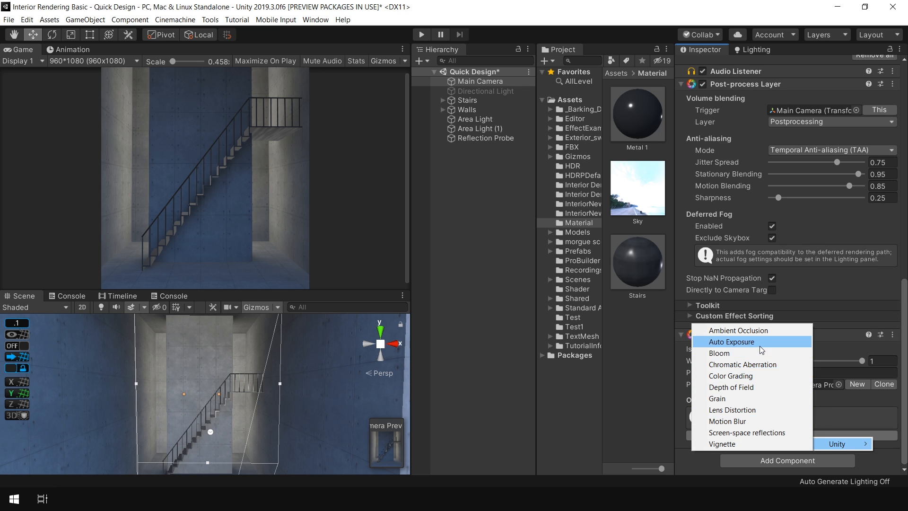
left_click(768, 372)
scroll(768, 372, "up", 10)
left_click(798, 327)
left_click(787, 339)
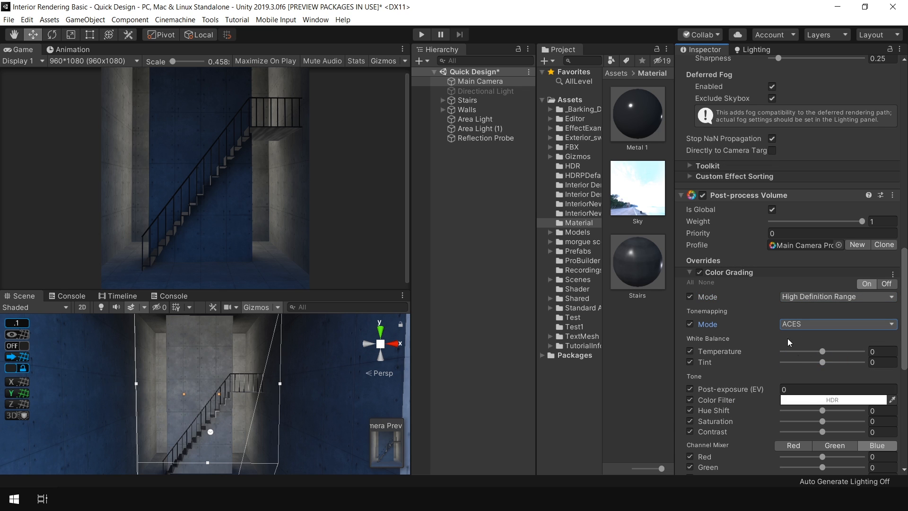
Step: Try a warmer white balance temperature in the Color Grading effect and set it back to 0
left_click_drag(834, 351, 836, 352)
left_click(875, 352)
type("0")
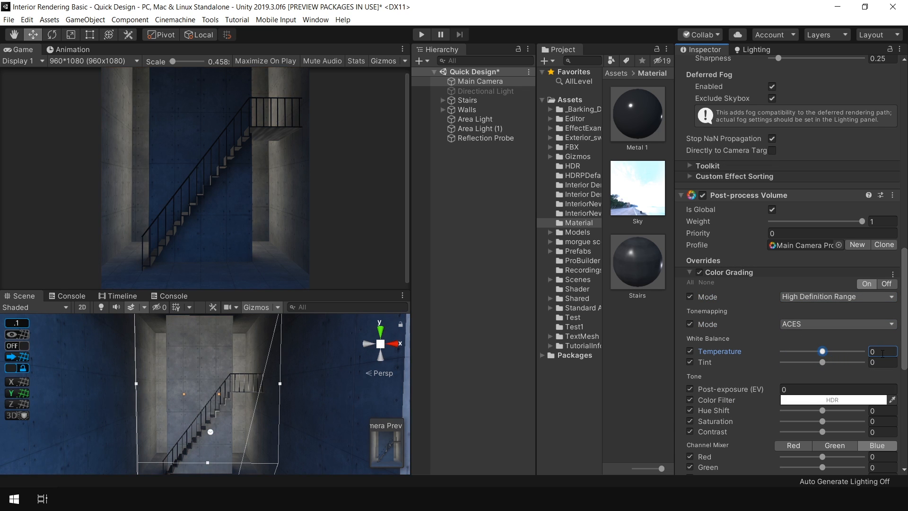
Step: Set the snowy_park_01_4k HDR texture's shape to Cube and apply the import settings
left_click(637, 188)
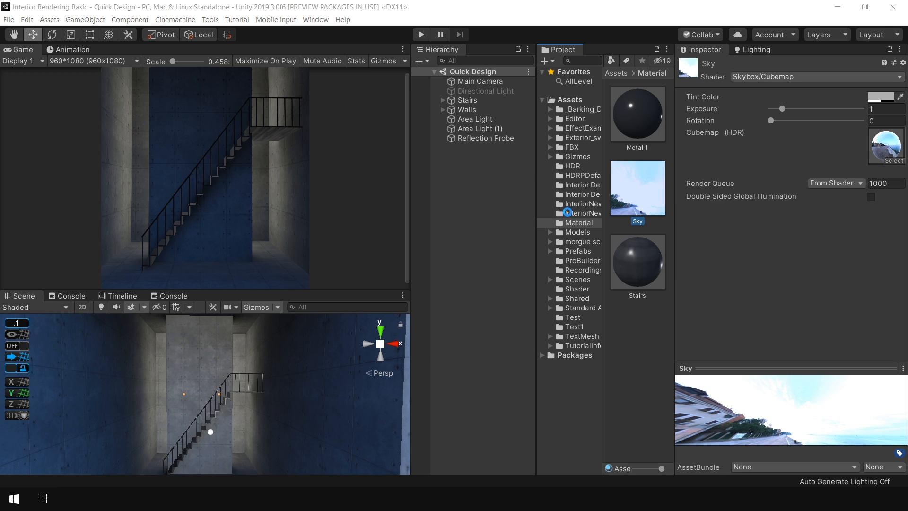
left_click(633, 126)
left_click(807, 98)
left_click(799, 110)
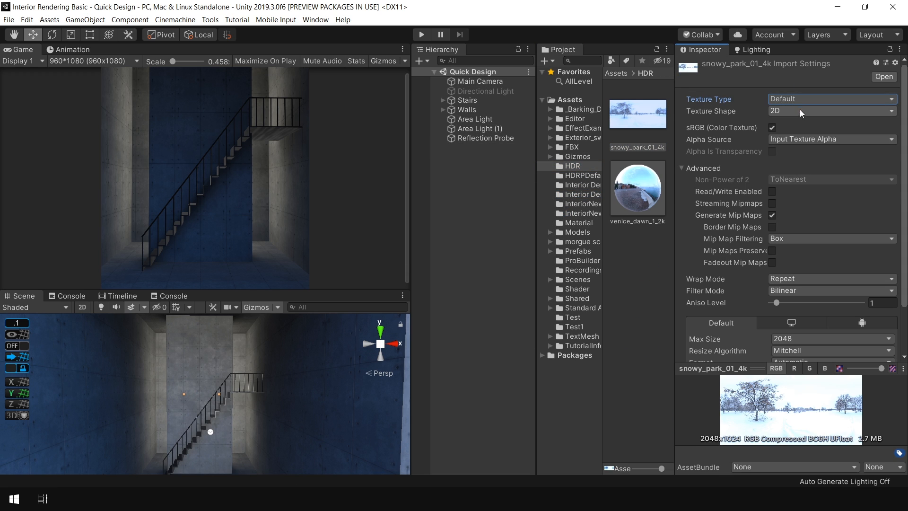
left_click(800, 109)
left_click(799, 132)
scroll(804, 199, "down", 4)
left_click(882, 351)
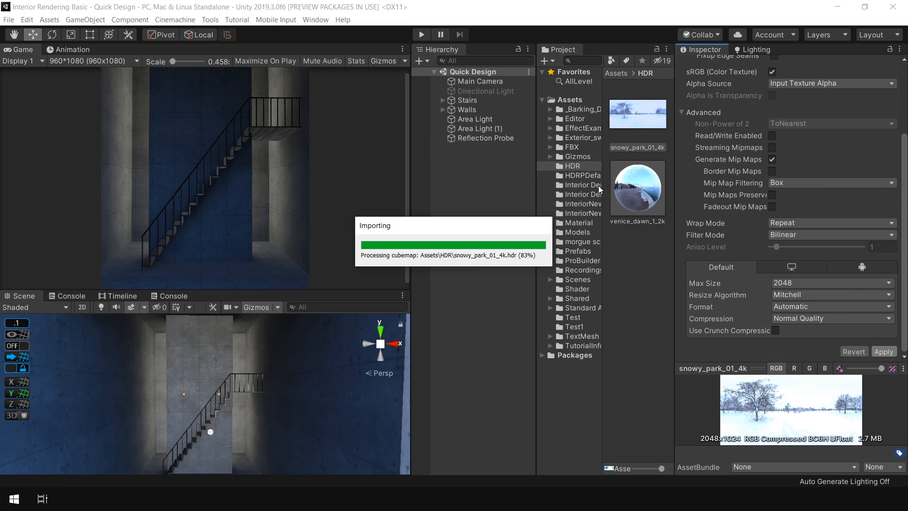
Step: Assign the snowy_park_01_4k cubemap to the Sky 1 skybox material
left_click(579, 222)
left_click(643, 193)
left_click(893, 161)
double_click(264, 392)
Step: Use the Sky 1 material as the scene's skybox and generate the baked lighting
left_click(757, 49)
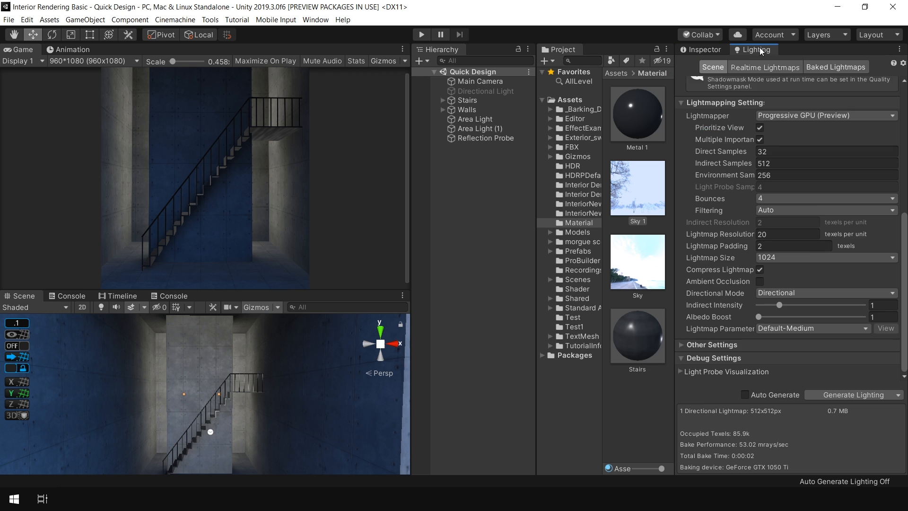
scroll(780, 189, "up", 5)
double_click(775, 96)
left_click(765, 51)
scroll(811, 222, "down", 9)
left_click(856, 394)
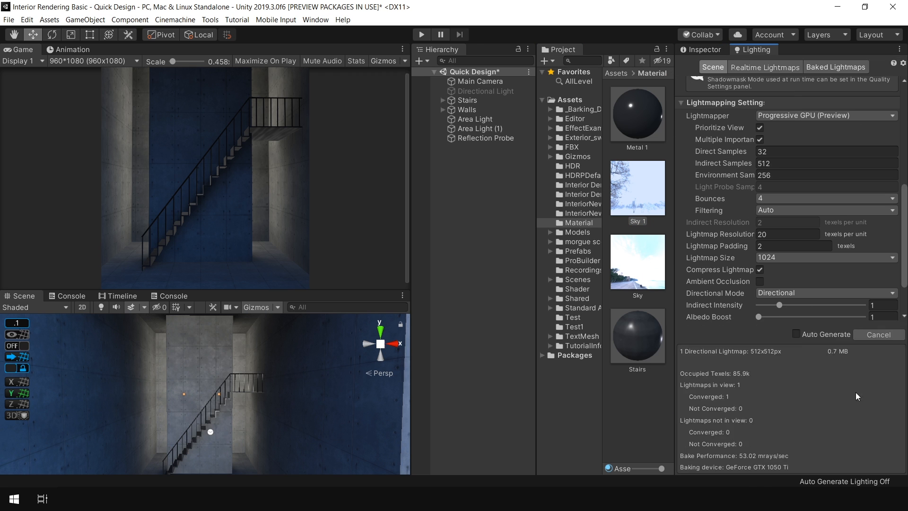
scroll(253, 343, "down", 3)
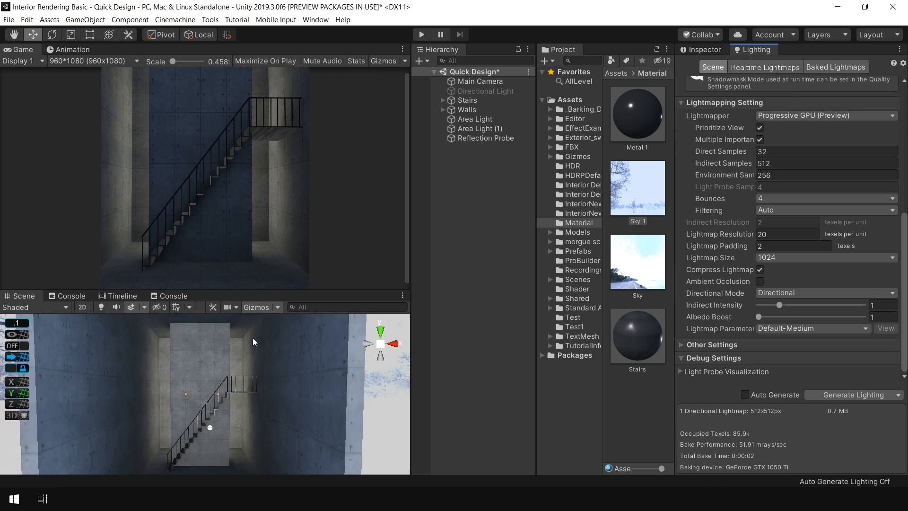
Step: Select both area lights and set their colour temperature to about 2803
scroll(254, 343, "up", 2)
left_click(478, 119)
left_click(487, 129, "shift")
left_click(701, 50)
left_click_drag(796, 268, 790, 266)
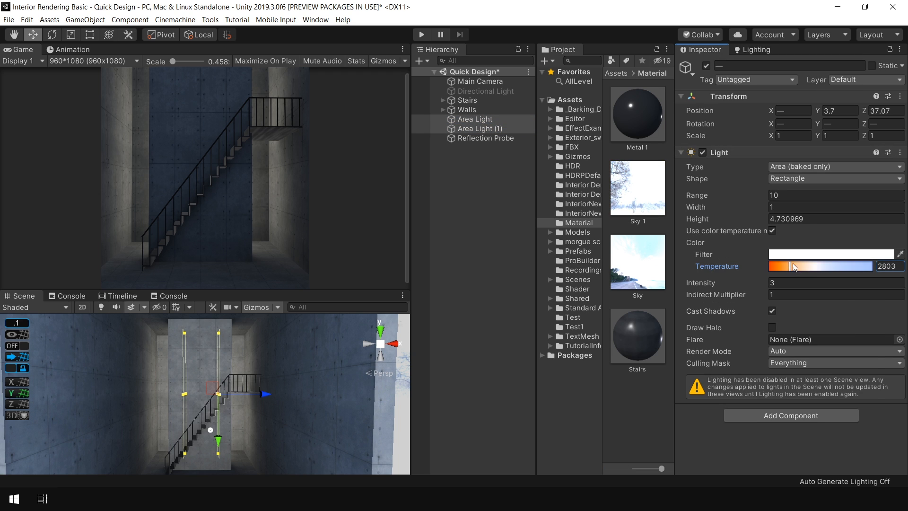
Step: Try a yellow-orange filter colour on both area lights and rebake the lighting
left_click(795, 255)
left_click(876, 211)
left_click(840, 216)
left_click(895, 150)
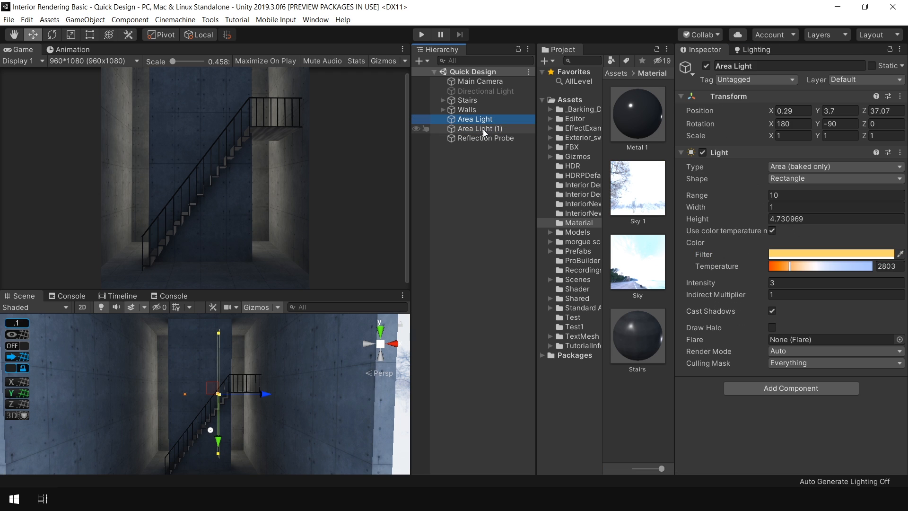
left_click(484, 130, "shift")
left_click(755, 49)
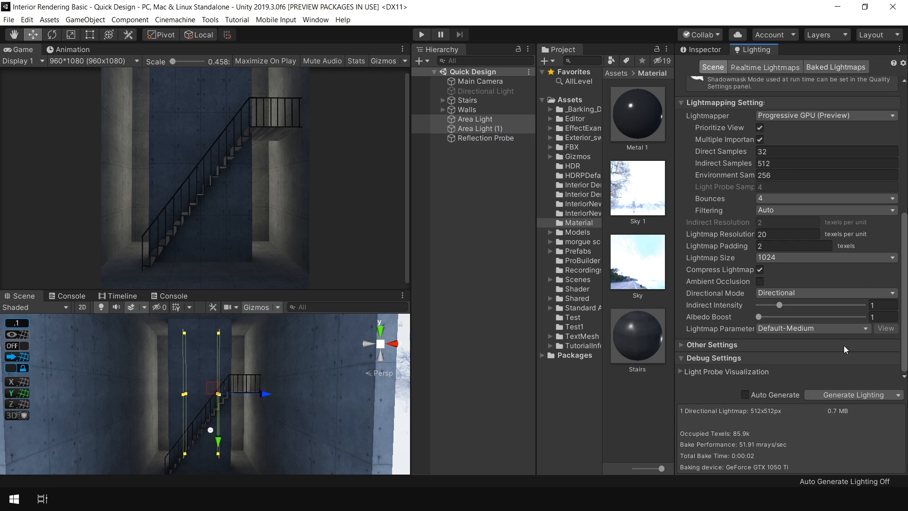
left_click(859, 394)
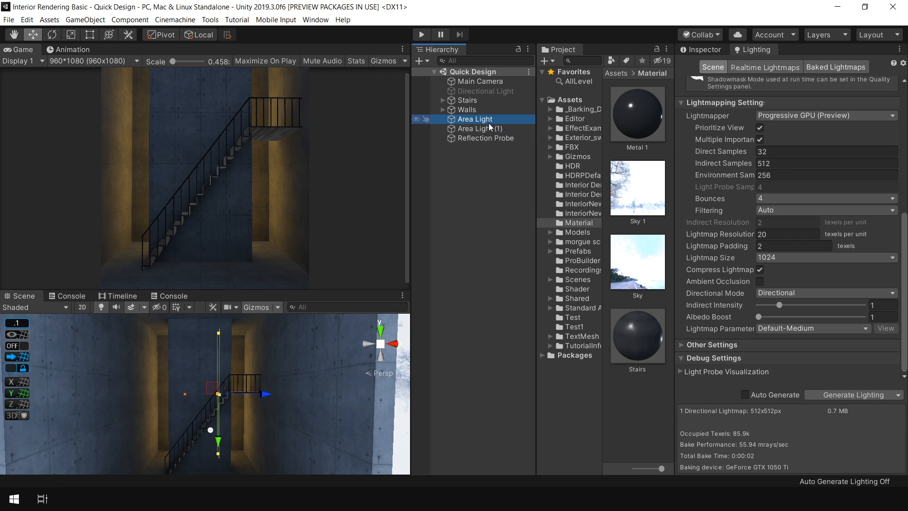
Step: Reset the filter colour of both area lights to white and rebake the lighting
left_click(487, 129, "shift")
left_click(700, 49)
left_click(824, 255)
left_click(808, 198)
left_click(897, 146)
left_click(756, 49)
left_click(854, 395)
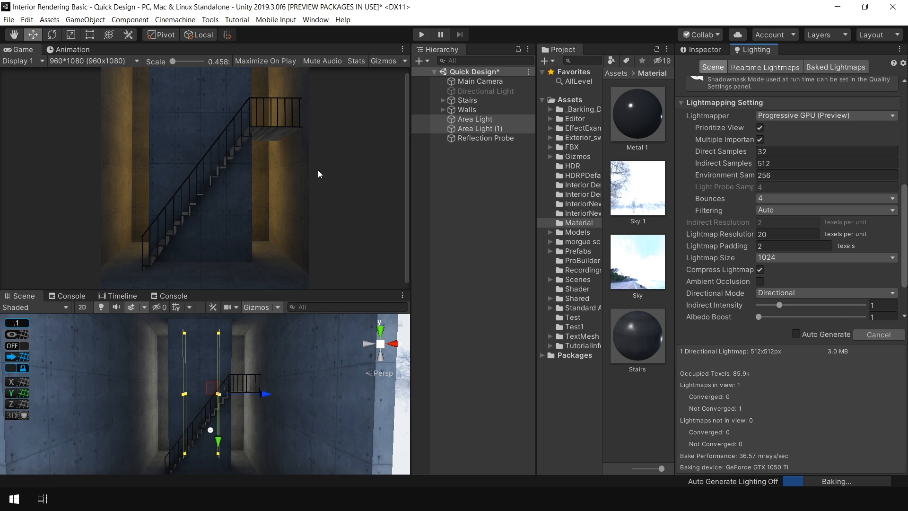
Step: Set the filter colour of both area lights to light orange FFCA96 and rebake the lighting
left_click(701, 49)
left_click(796, 255)
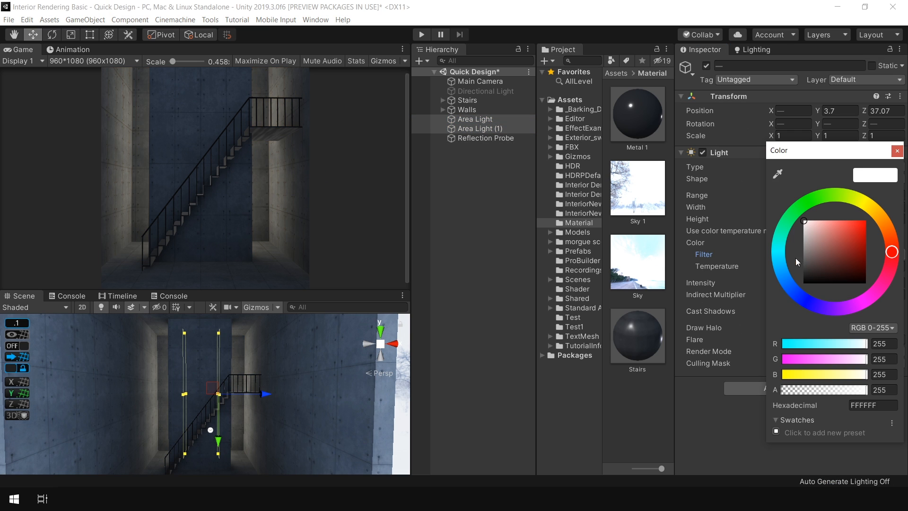
left_click_drag(826, 155, 553, 134)
left_click(504, 153)
left_click(786, 265)
left_click_drag(570, 199, 556, 198)
left_click(623, 130)
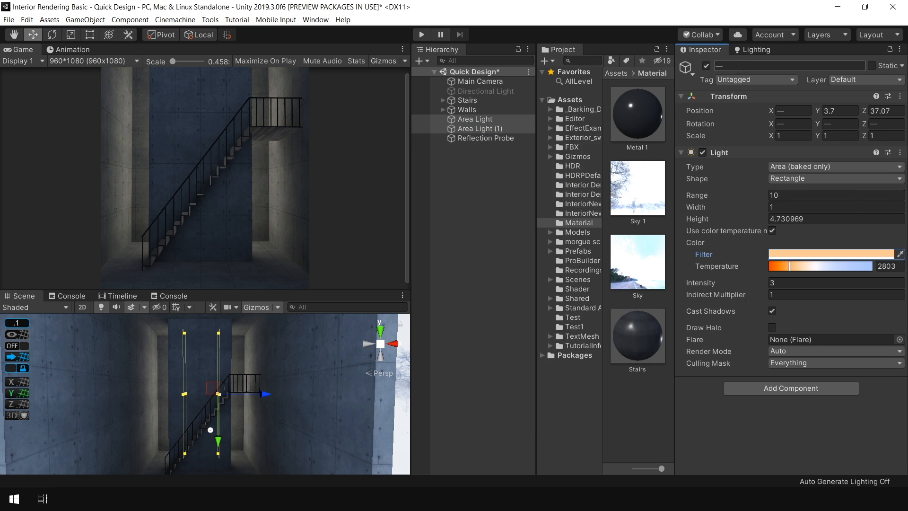
left_click(755, 49)
left_click(855, 395)
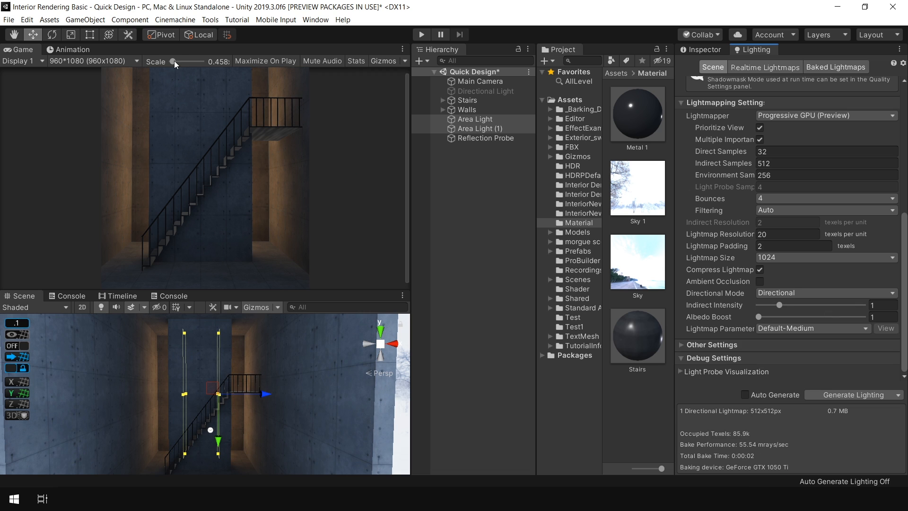
Step: Lower the top face of the central wall behind the stairs using ProBuilder face editing
left_click(480, 82)
scroll(284, 374, "down", 5)
left_click_drag(284, 374, 237, 378, "alt")
mouse_move(161, 435)
left_mouse_down()
mouse_move(120, 456)
mouse_move(153, 440)
left_mouse_up()
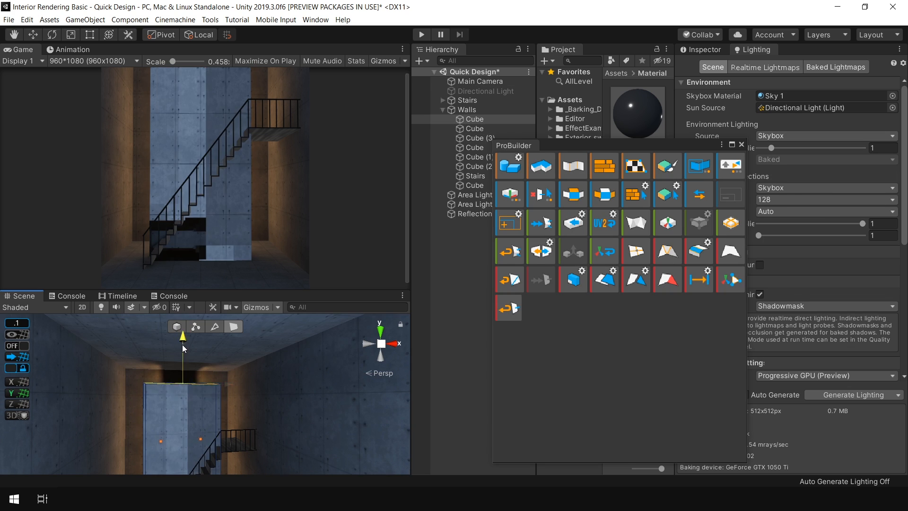
left_click_drag(183, 344, 186, 351)
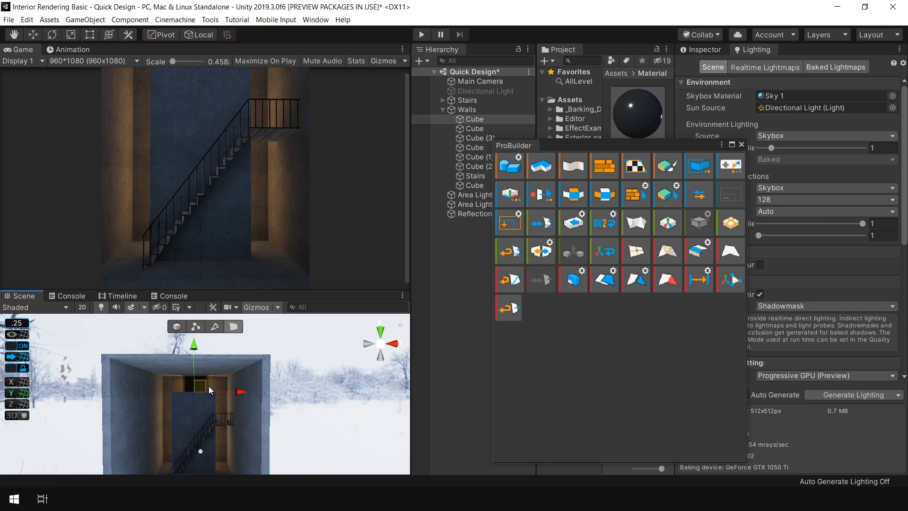
Step: Return to object selection and lower the ceiling slab Cube (3) toward the top of the central wall
left_click(266, 360)
left_click(176, 328)
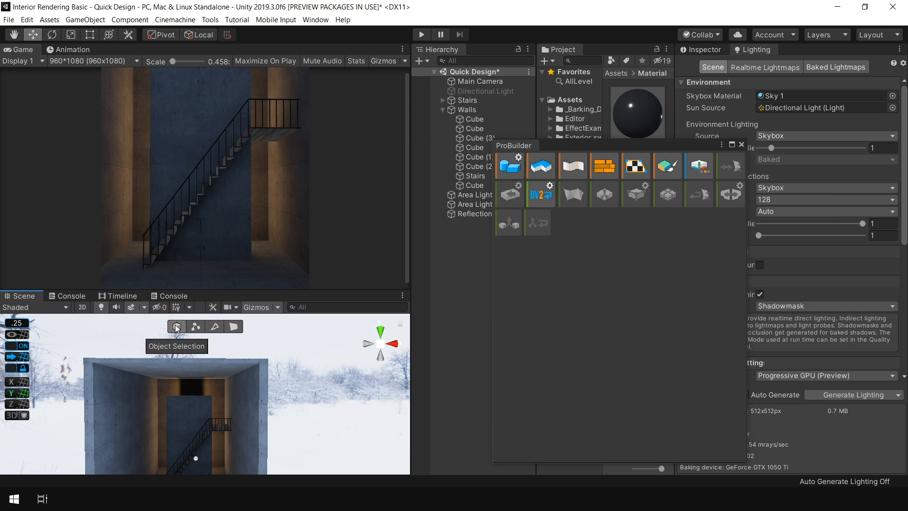
left_click(181, 371)
left_click_drag(172, 350, 200, 347)
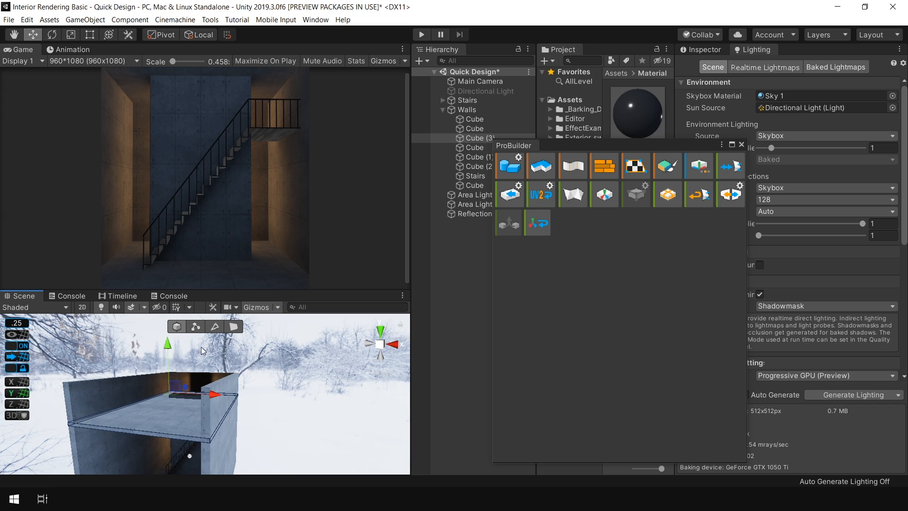
Step: Move the Main Camera to reframe the staircase under the lowered ceiling
left_click(480, 81)
scroll(254, 365, "down", 3)
left_click_drag(158, 431, 158, 423)
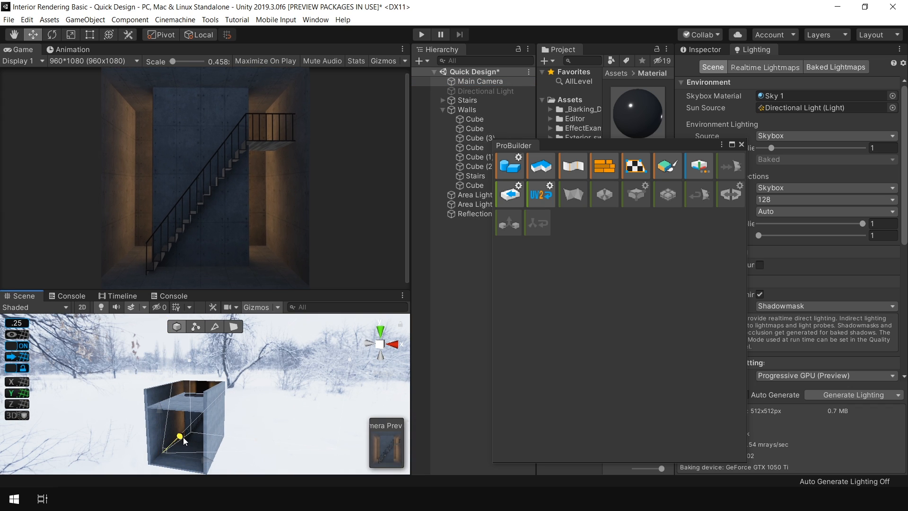
Step: Fine-tune the height of the ceiling slab Cube (3)
left_click(183, 437)
scroll(183, 437, "up", 10)
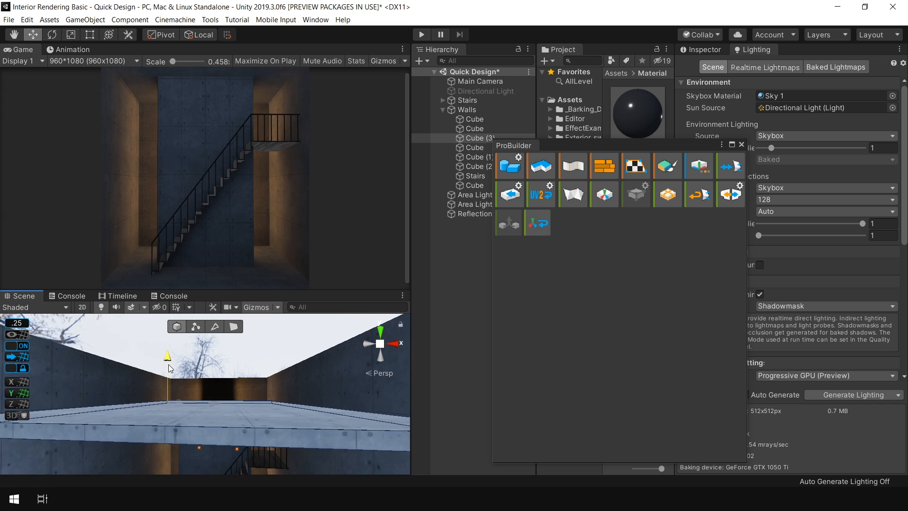
left_click_drag(168, 364, 190, 362)
left_click_drag(256, 378, 275, 393, "alt")
Step: Lower the top face of the side wall to the ceiling level using ProBuilder face selection
left_click(301, 409)
left_click(233, 326)
left_click(284, 371)
left_click_drag(283, 393, 255, 411, "alt")
left_click_drag(255, 411, 106, 390)
left_click_drag(118, 422, 112, 369)
Step: Lower the top face of the Cube (2) wall to match the ceiling height
left_click_drag(303, 392, 85, 383, "alt")
left_click(264, 367)
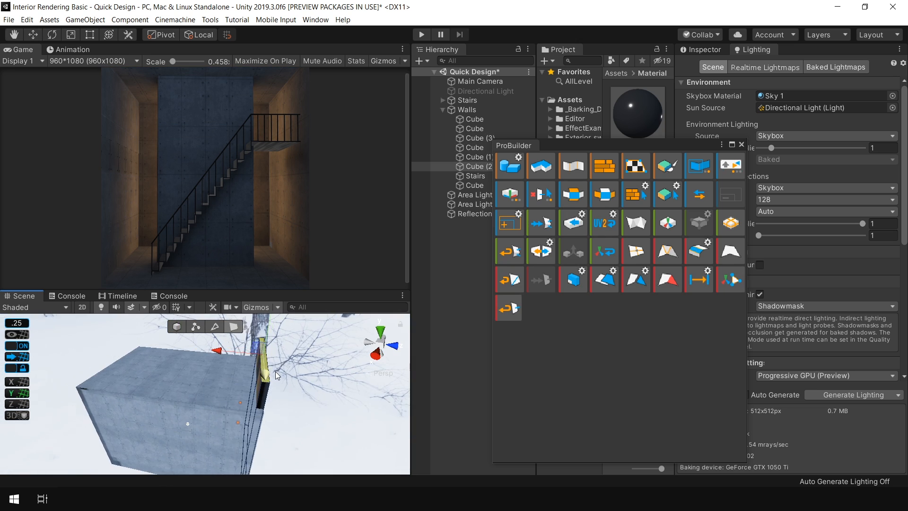
left_click_drag(262, 407, 260, 360)
left_click_drag(260, 359, 271, 346, "alt")
left_click_drag(256, 401, 259, 364)
left_click_drag(259, 364, 292, 331, "alt")
scroll(203, 416, "up", 5)
left_click_drag(203, 416, 218, 419, "alt")
Step: Deselect the wall, close the ProBuilder window and save the scene
left_click(452, 293)
left_click(741, 145)
key("ctrl+s")
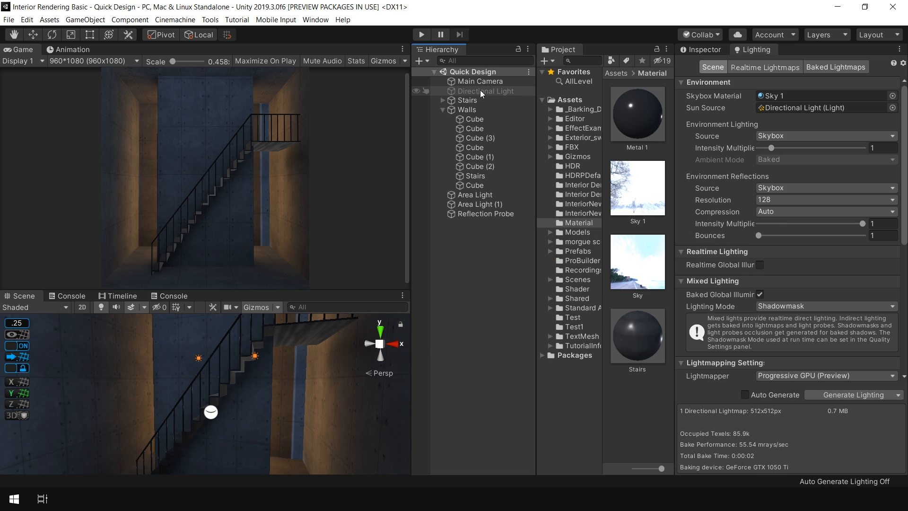
Step: Lower the Main Camera to Y 3, shift it sideways to reframe the staircase, and rebake the lighting
left_click(479, 82)
left_click(704, 49)
scroll(259, 355, "down", 6)
left_click(466, 266)
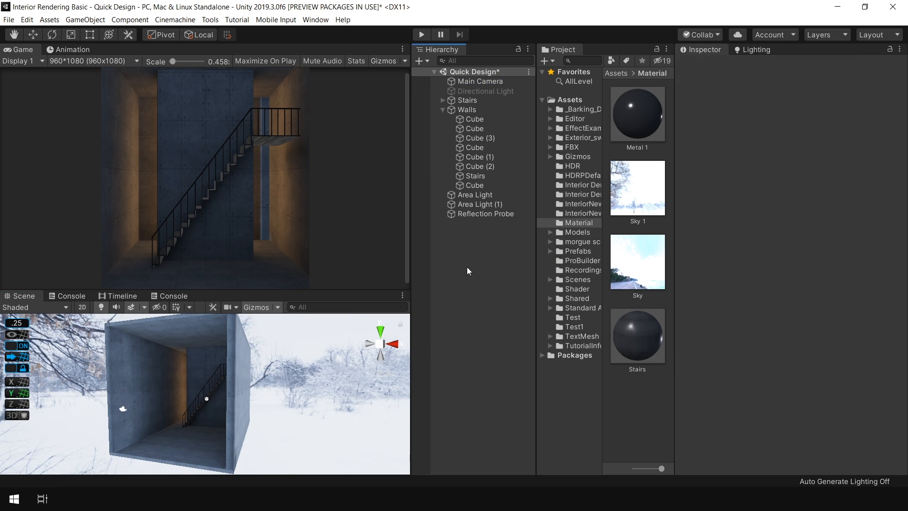
left_click(479, 82)
left_click_drag(126, 358, 201, 360, "alt")
left_click(380, 344)
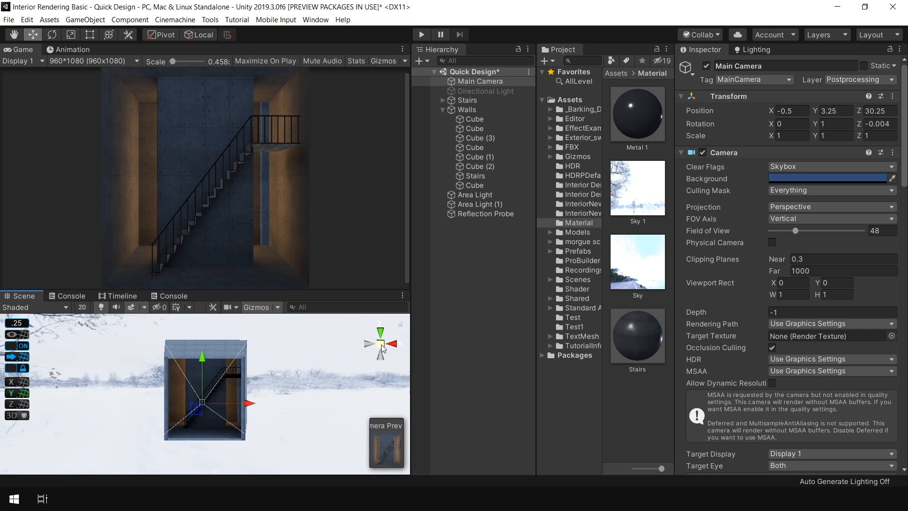
scroll(255, 378, "up", 8)
left_click_drag(243, 383, 242, 395)
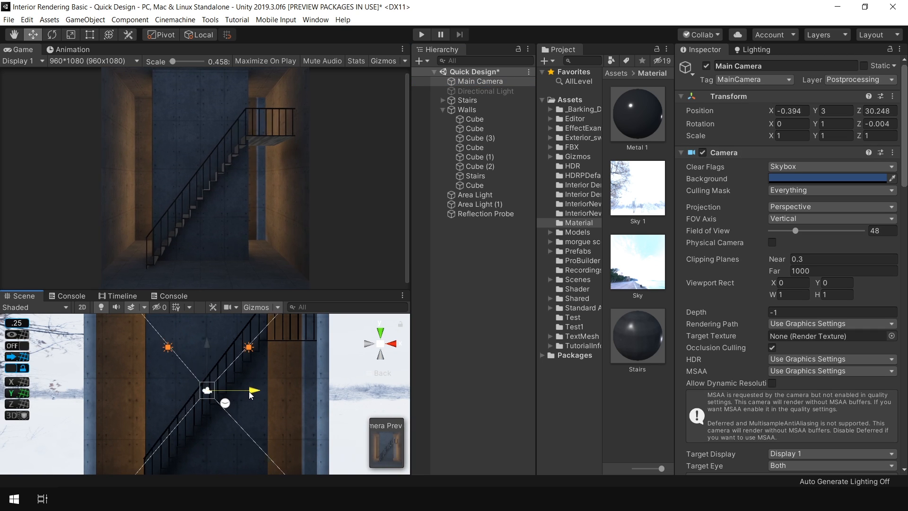
left_click_drag(244, 395, 247, 396)
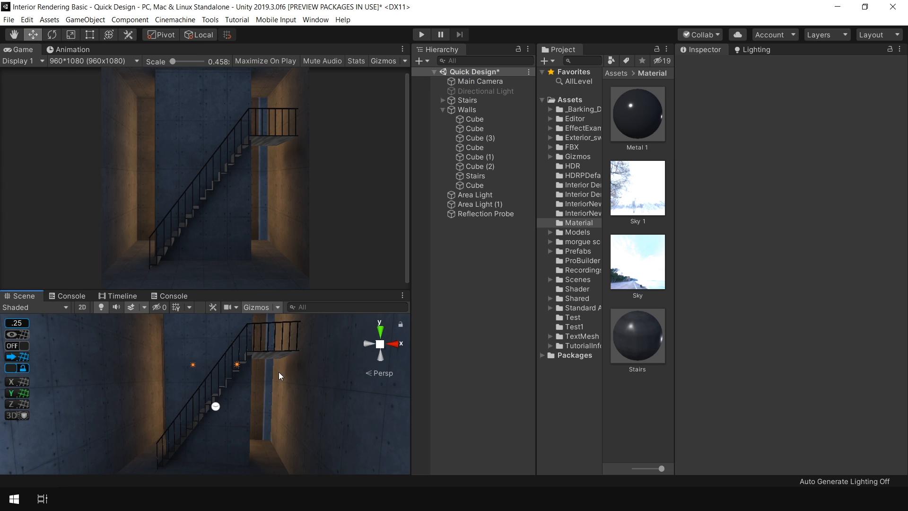
left_click(756, 49)
left_click(862, 395)
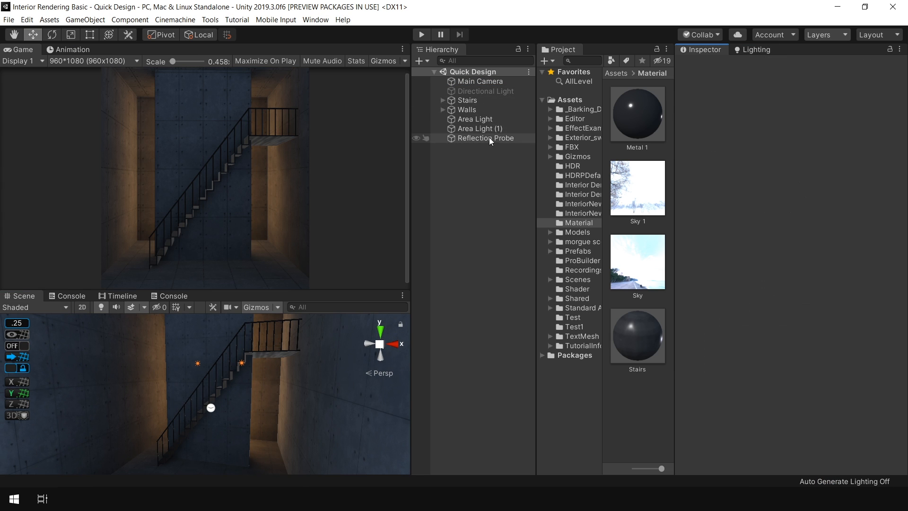
Step: Set Post-exposure (EV) to 1 in the Main Camera's Color Grading effect
left_click(480, 81)
scroll(823, 260, "down", 10)
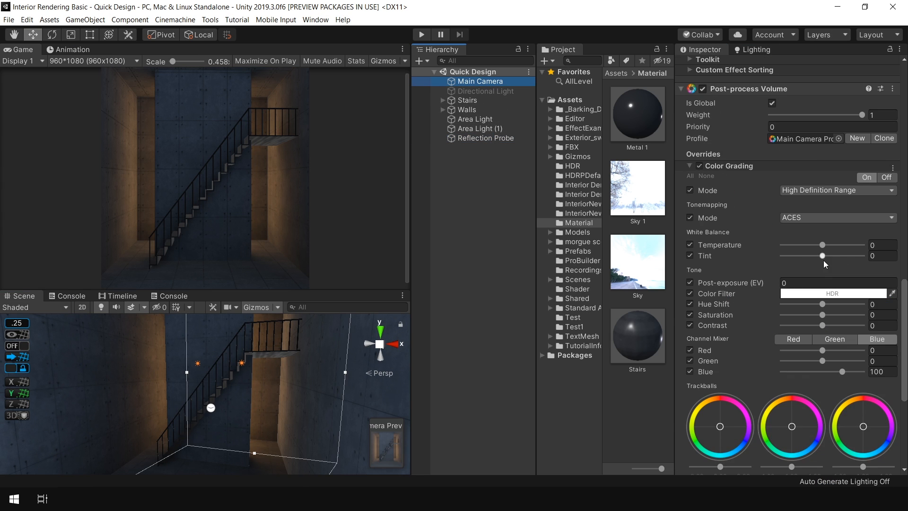
left_click(832, 283)
type("1.12")
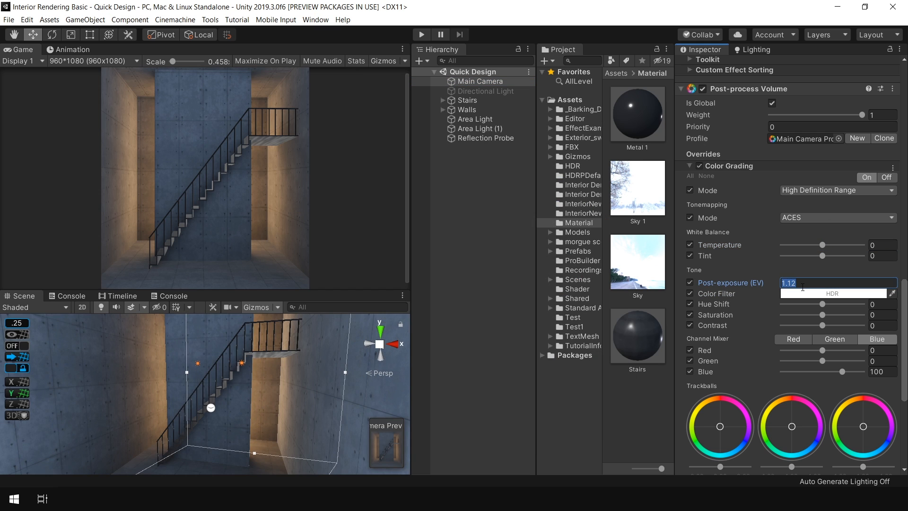
key("Return")
Step: Add a Screen Space Reflections effect to the Post-process Volume with the High preset and all overrides enabled
scroll(812, 363, "down", 5)
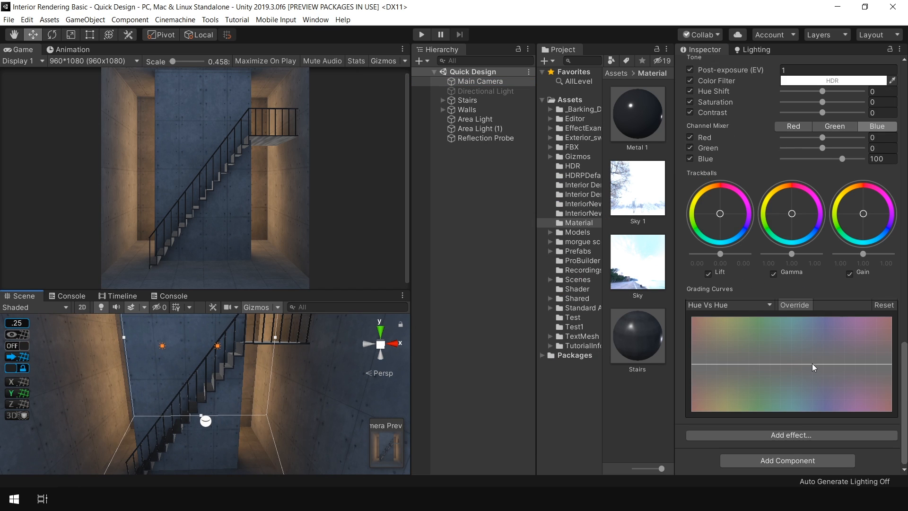
left_click(791, 433)
left_click(738, 432)
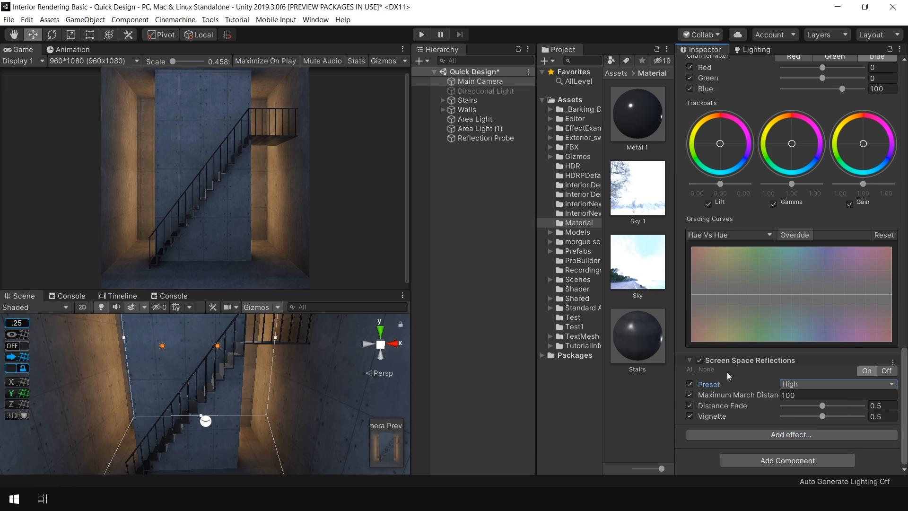
left_click(728, 360)
Step: Switch the Screen Space Reflections effect off and back on to compare the reflections around the stairs
right_click_drag(264, 369, 28, 303)
left_click(701, 419)
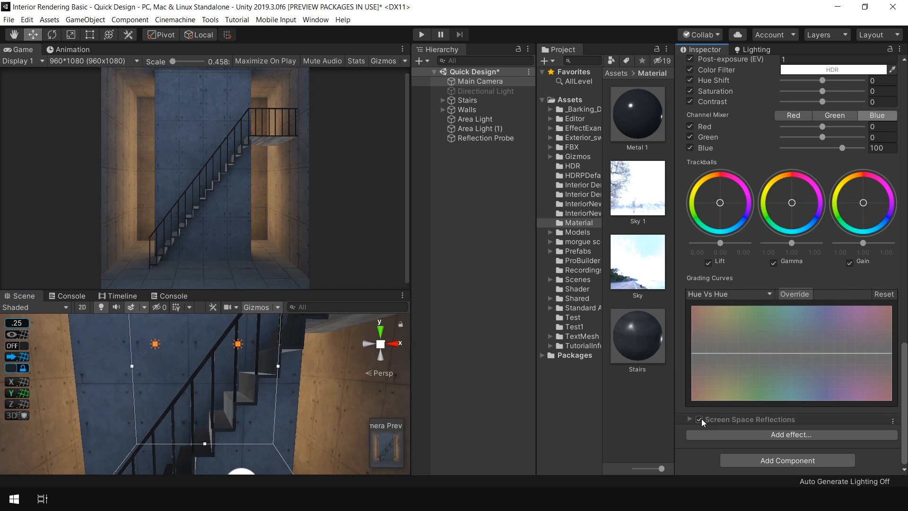
left_click(701, 419)
right_click_drag(284, 387, 213, 378)
Step: Open the Stairs material from the staircase object and set its smoothness to 0.378
left_click(331, 393)
scroll(798, 208, "up", 6)
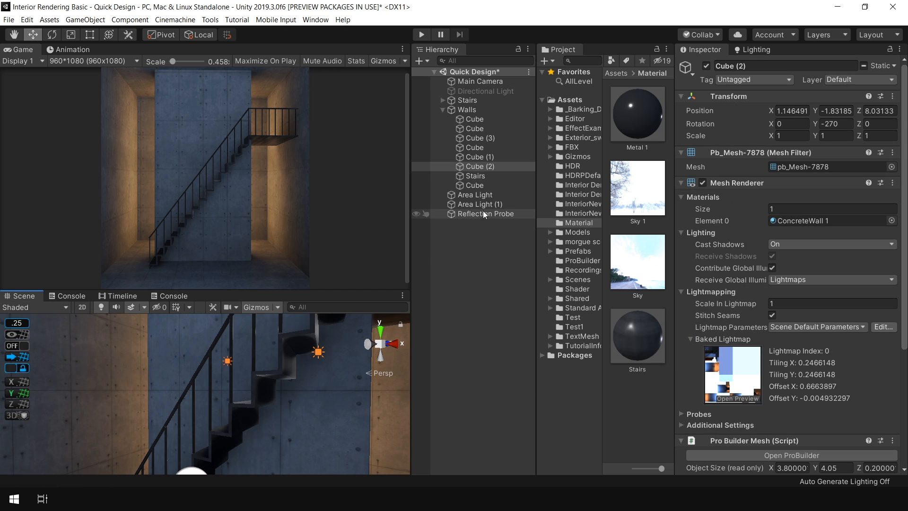
left_click(476, 175)
double_click(804, 221)
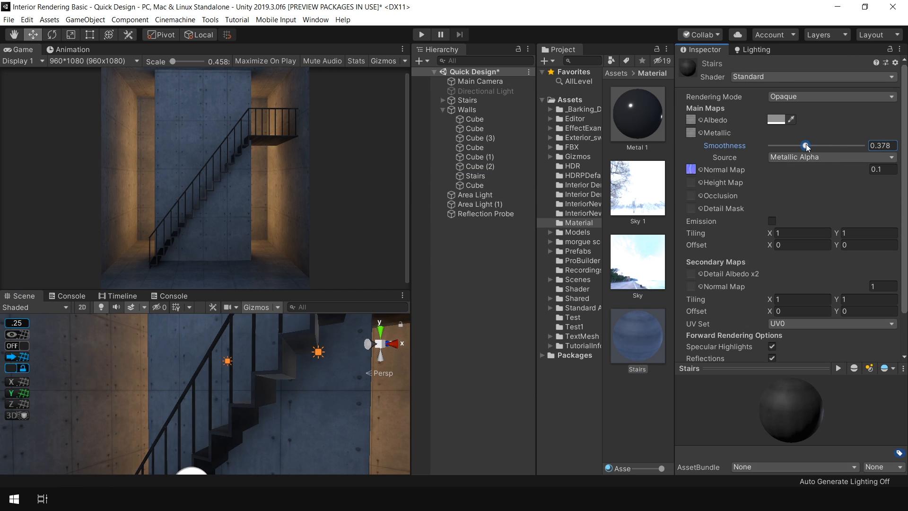
left_click_drag(284, 388, 595, 411, "alt")
left_click_drag(795, 152, 805, 151)
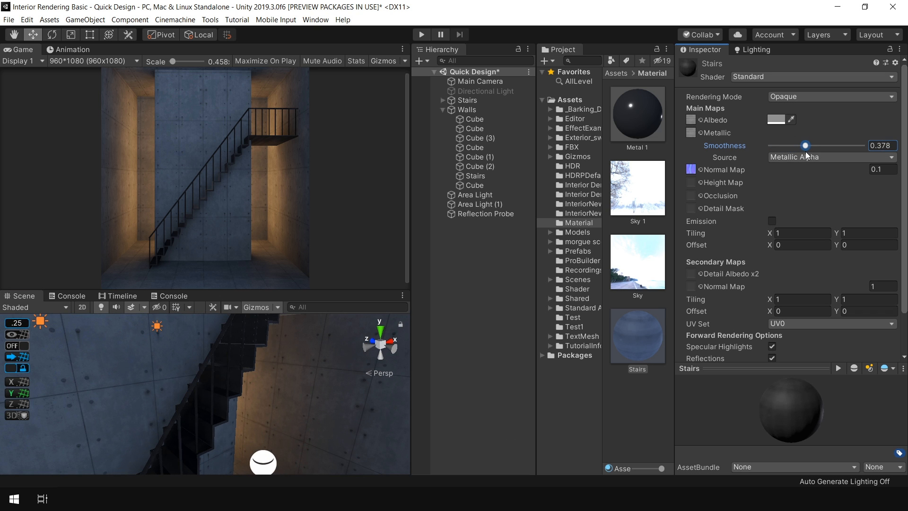
Step: Examine the room and staircase in the maximized Scene and Game views, and restore the layout
key("shift+space")
left_click_drag(383, 300, 485, 275, "alt")
key("ctrl+2")
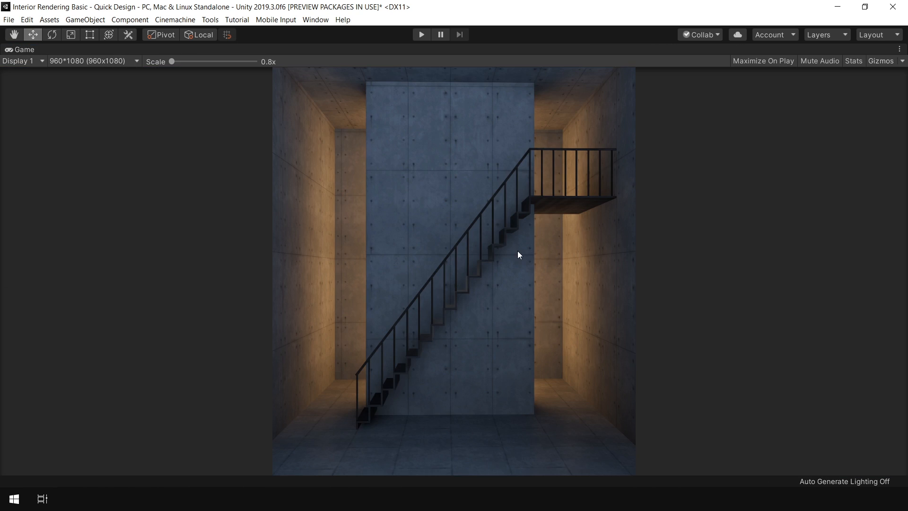
key("shift+space")
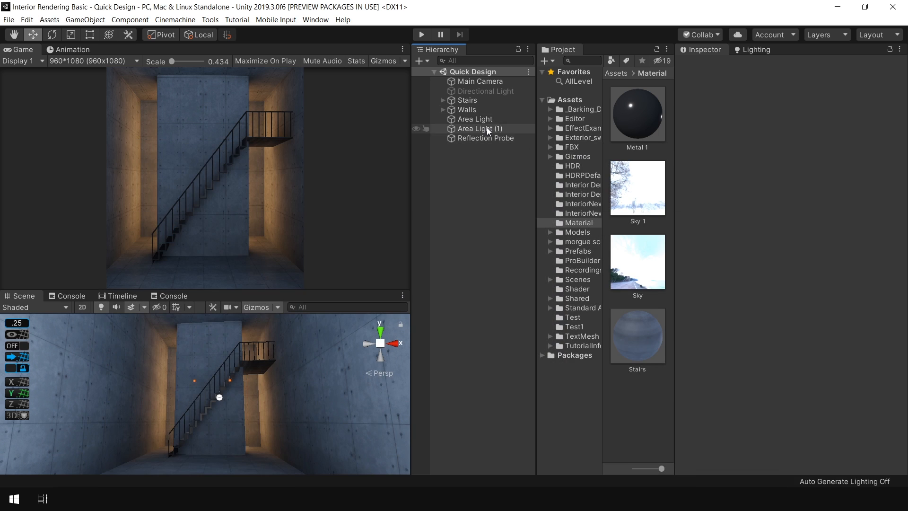
Step: Set the colour temperature of both area lights to 3200 and lighten their filter colour to pale orange FFE3C9
left_click(488, 129, "shift")
left_click(902, 266)
type("3200")
left_click(831, 254)
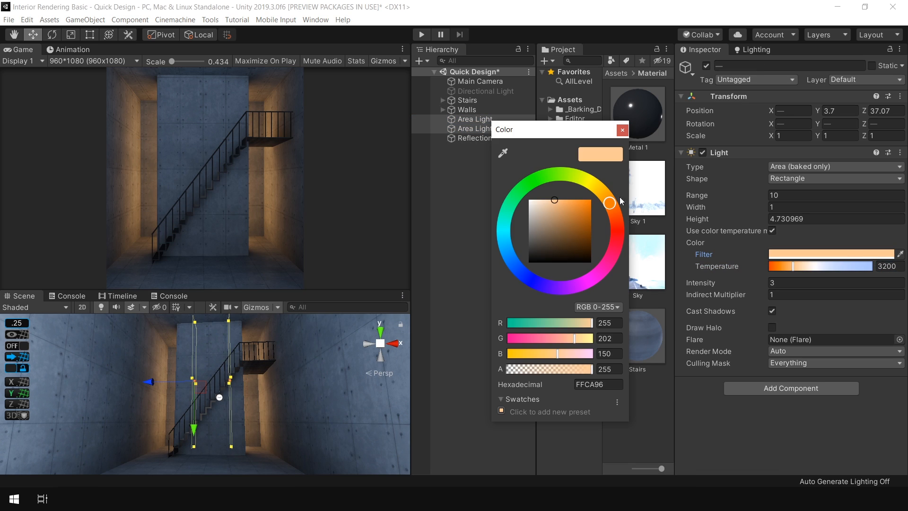
left_click_drag(556, 200, 542, 200)
left_click(623, 128)
Step: Enable ambient occlusion in the lightmapping settings, with max distance 0.5 and indirect contribution 0.5, and bake the lighting
left_click(755, 49)
scroll(832, 237, "down", 5)
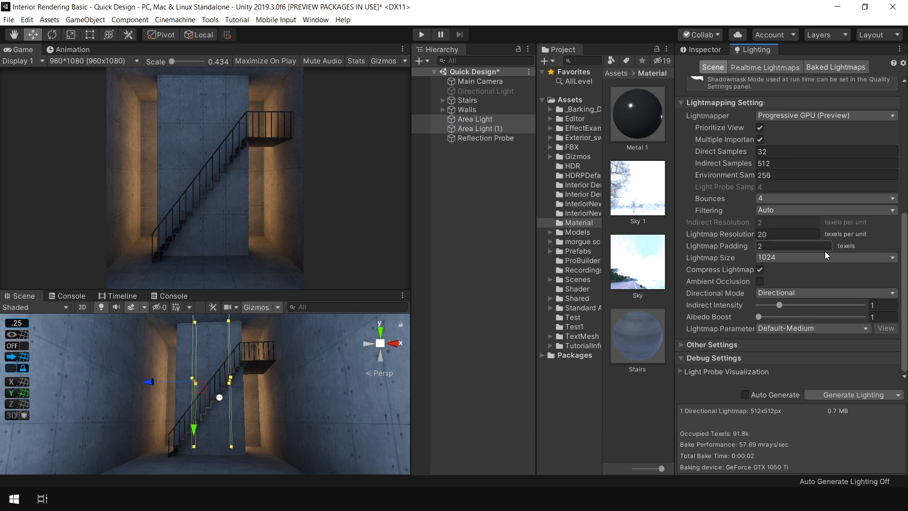
left_click(763, 282)
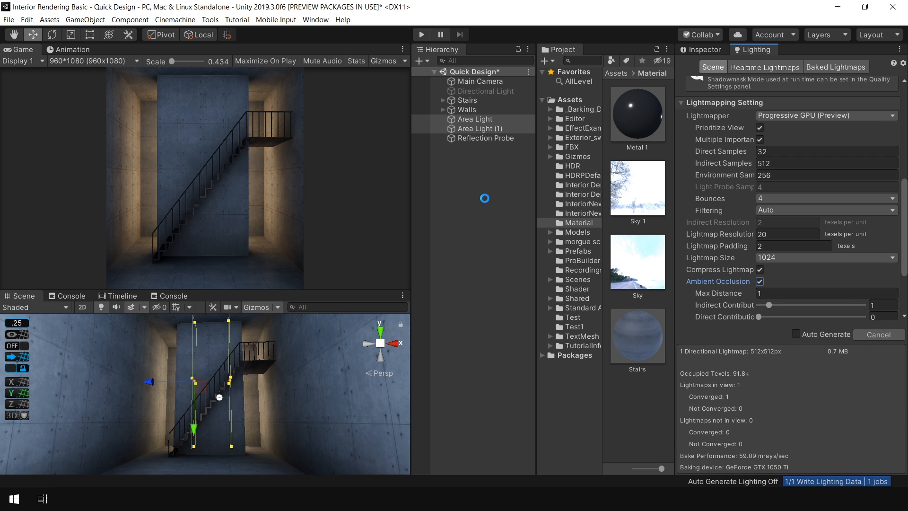
left_click(462, 297)
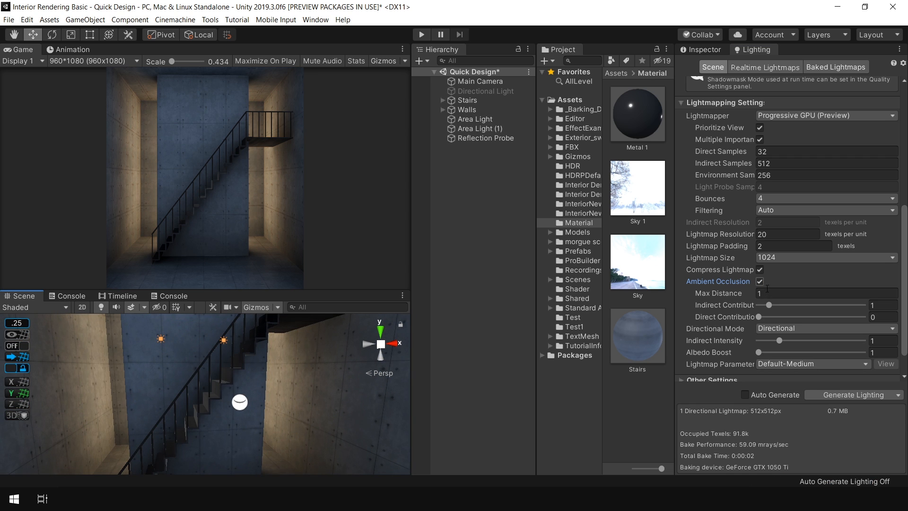
type("0.5")
key("Return")
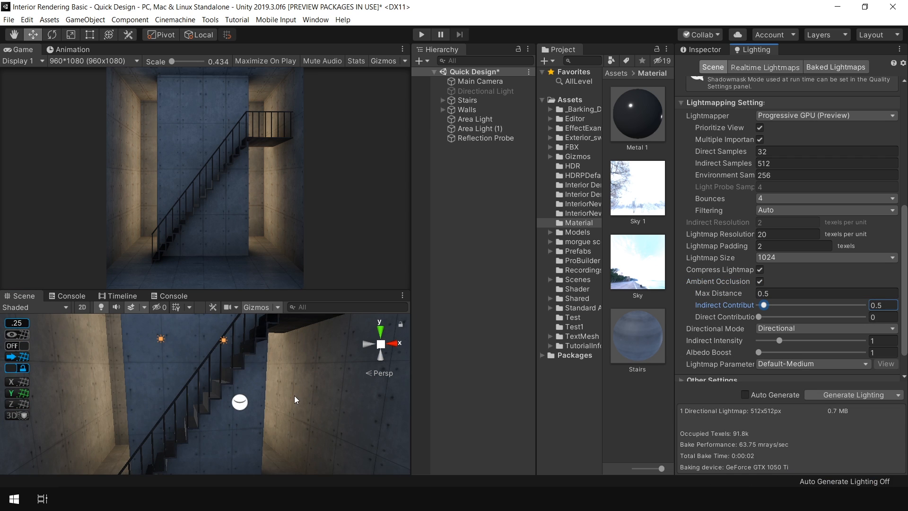
Step: Adjust the Stairs material's albedo to a light grey tint and set its smoothness to 0.112
left_click_drag(199, 388, 284, 392, "alt")
left_click(265, 392)
left_click(265, 392)
left_click(712, 50)
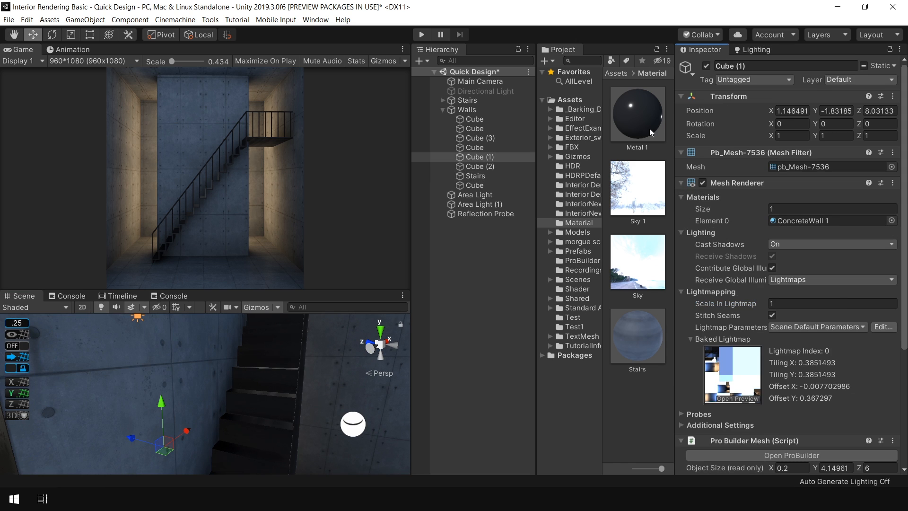
left_click(638, 337)
left_click(796, 146)
left_click(776, 119)
left_click_drag(528, 212, 529, 215)
left_click(782, 145)
Step: Assign a white_plaster_02 texture as the Stairs material's albedo map and check the steps up close
left_click(700, 120)
scroll(478, 297, "down", 5)
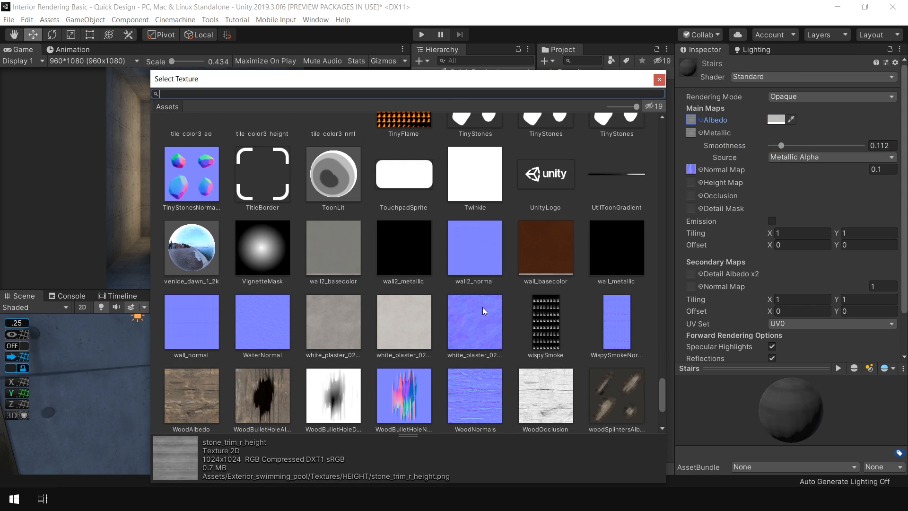
double_click(482, 305)
left_click_drag(297, 369, 288, 393, "alt")
left_click_drag(268, 355, 263, 393, "alt")
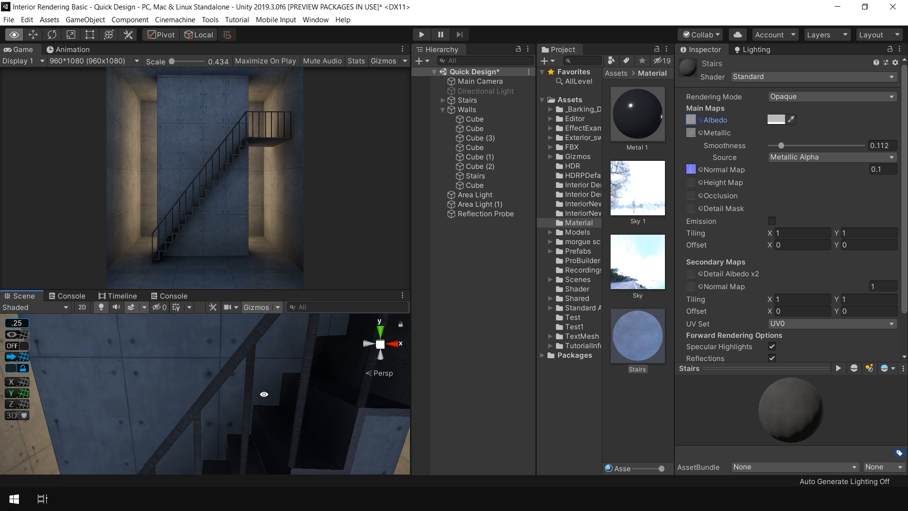
scroll(282, 373, "up", 3)
scroll(282, 373, "down", 2)
Step: Give the Metal 1 material a white albedo, a metallic value of about 0.95 and a smoothness of 0.877
left_click(637, 113)
left_click(776, 120)
left_click_drag(858, 146, 851, 153)
left_click(853, 133)
left_click(857, 133)
right_click_drag(283, 356, 331, 388)
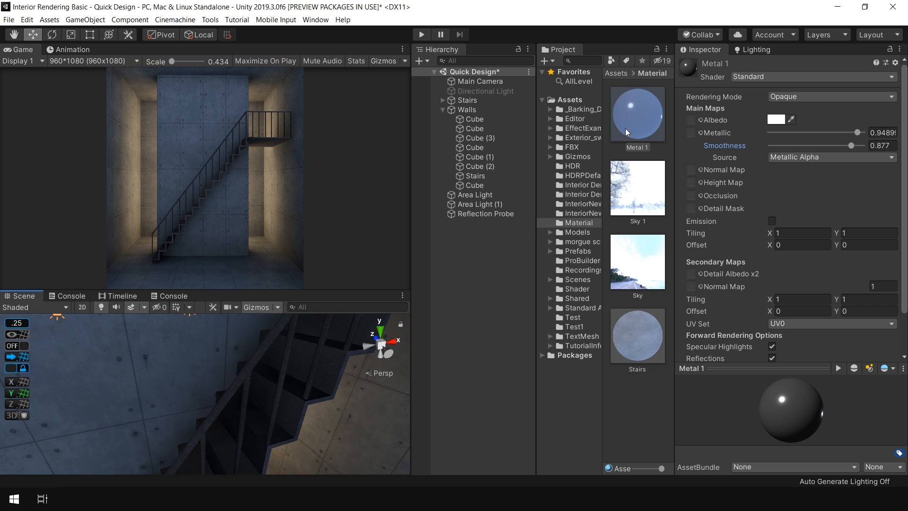
Step: Apply the Metal 1 material to the staircase's handrail
left_click_drag(388, 298, 272, 338)
right_click_drag(273, 338, 251, 355)
left_click_drag(639, 155, 153, 426)
Step: Assign the Metal 1 material to all cylinder objects in the Stairs group and frame the railing
left_click(466, 100)
left_click(443, 100)
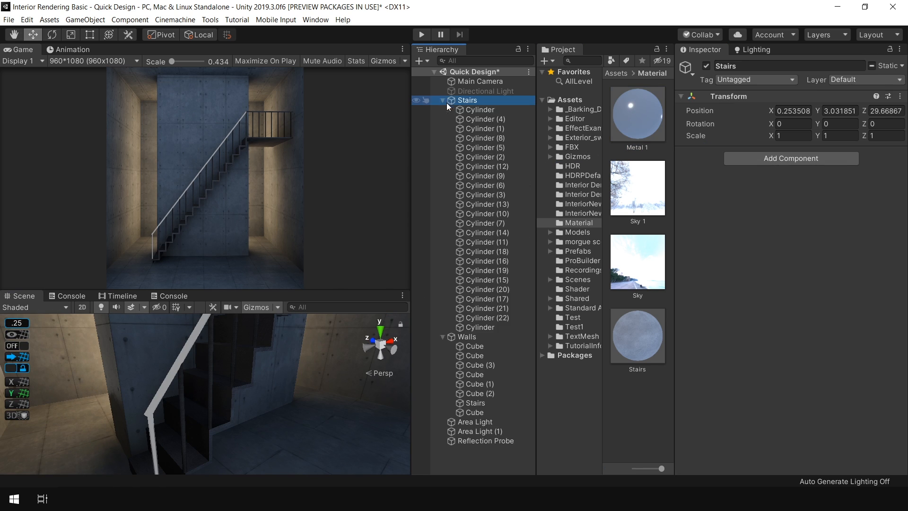
left_click(473, 110)
left_click(496, 326, "shift")
left_click_drag(637, 115, 804, 222)
key("f")
right_click_drag(274, 395, 286, 361)
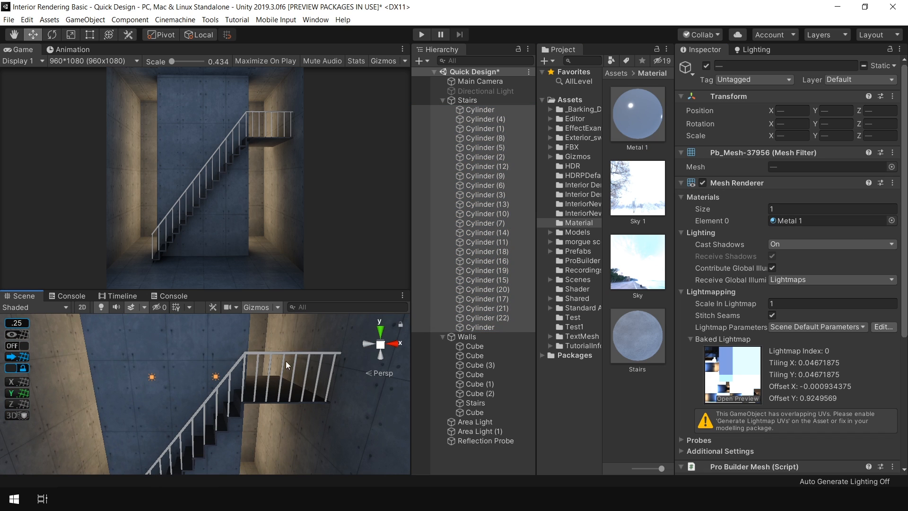
Step: Darken the Metal 1 material's albedo to grey 9A9A9A and slightly lower its metallic value
left_click(443, 100)
left_click(637, 115)
left_click(480, 81)
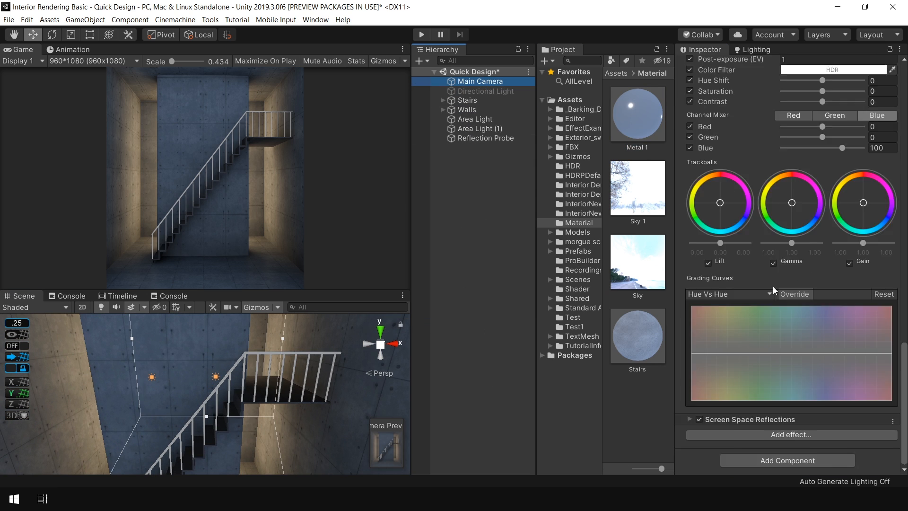
scroll(733, 274, "up", 10)
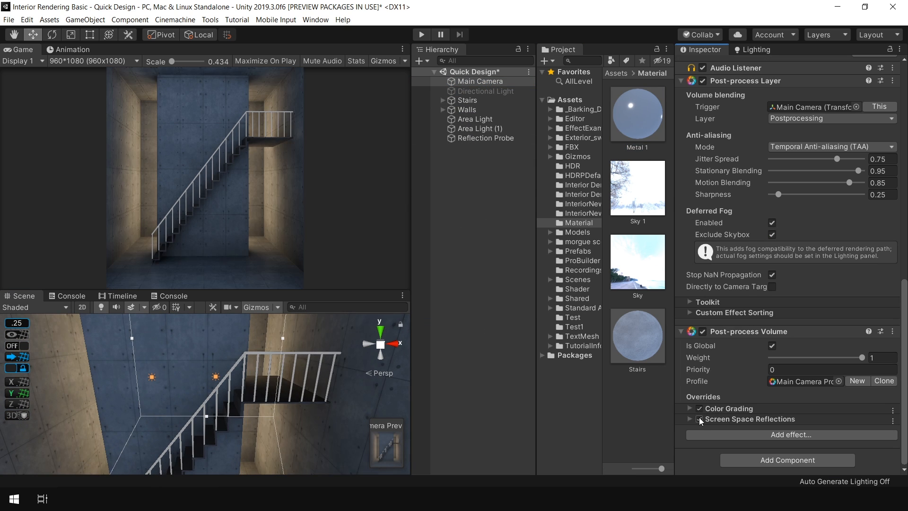
left_click(637, 113)
left_click(776, 120)
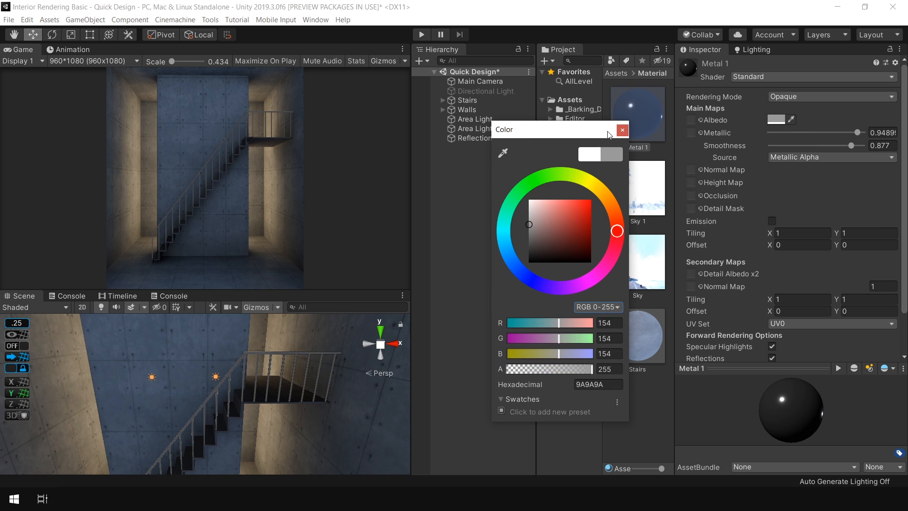
left_click_drag(857, 133, 854, 133)
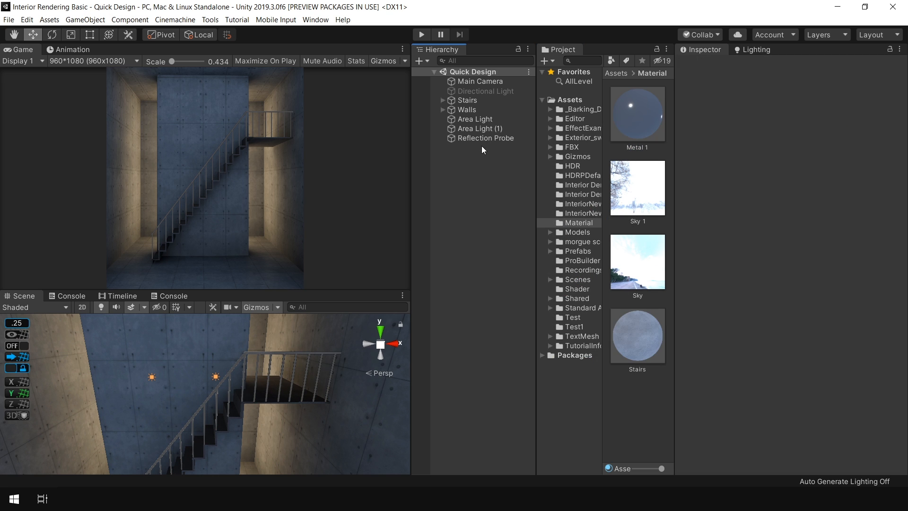
Step: Examine the baked lightmap preview of the first cylinder in the Stairs group
double_click(467, 101)
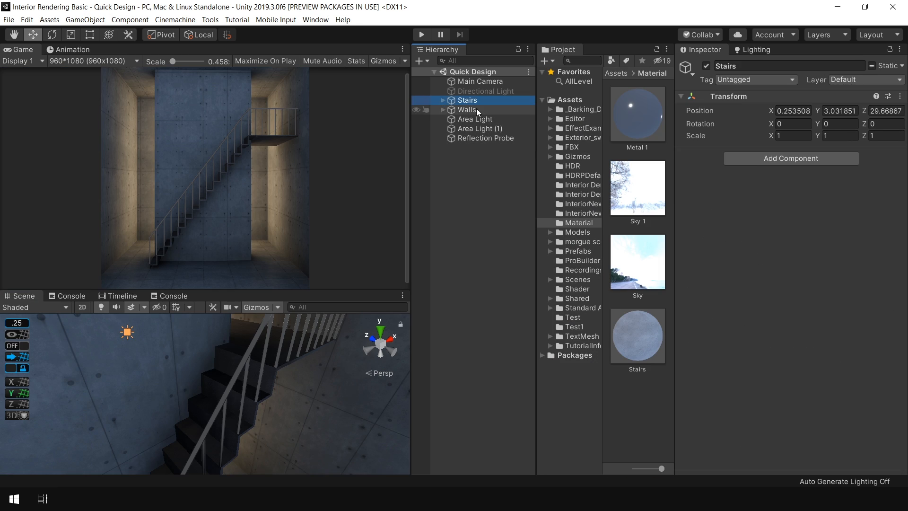
key("Right")
left_click(476, 109)
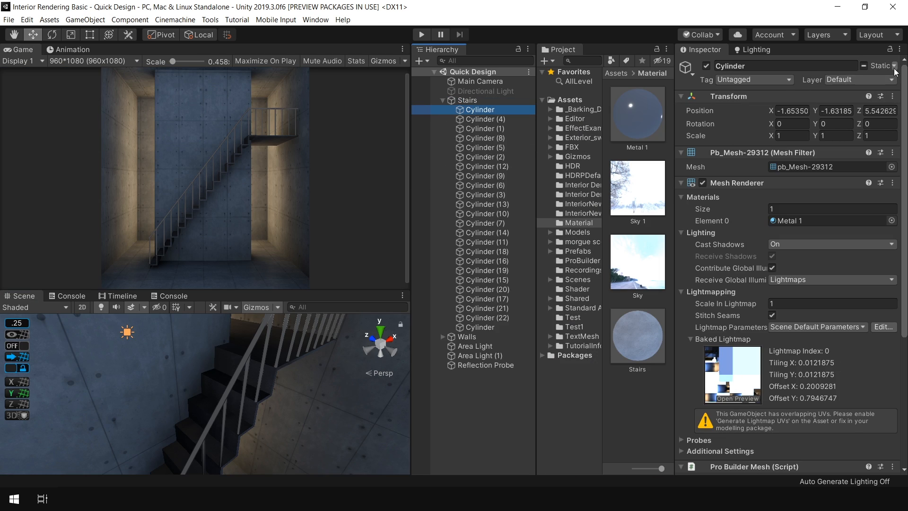
left_click(894, 67)
left_click(737, 399)
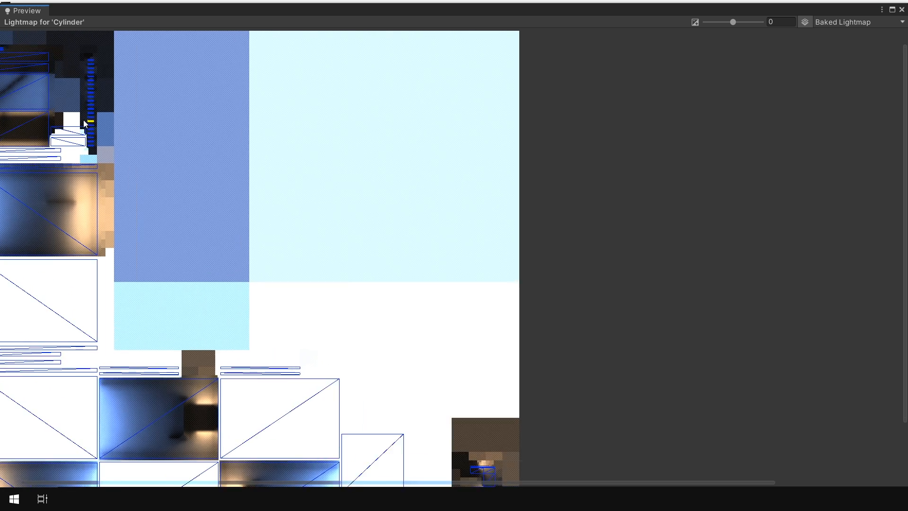
scroll(267, 259, "up", 5)
scroll(267, 259, "down", 3)
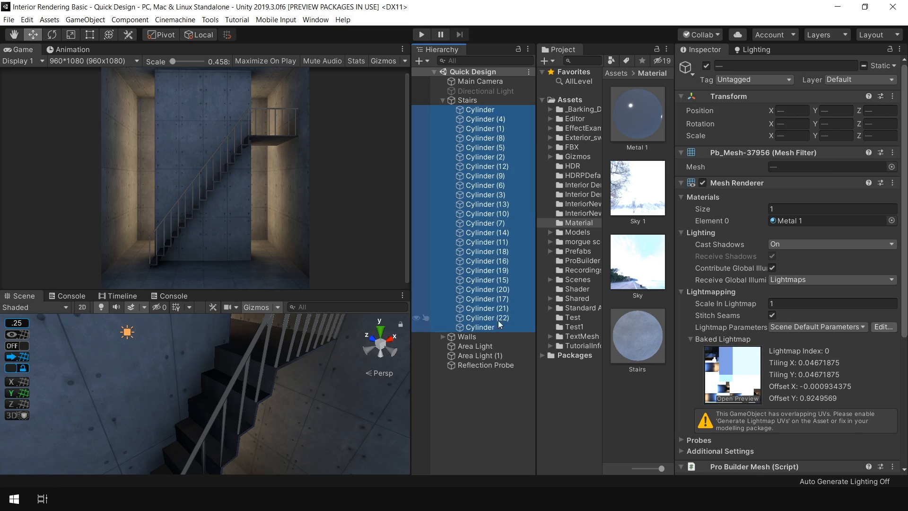
Step: Change the lightmap scale of all railing cylinders and bake the Reflection Probe
left_click(795, 303)
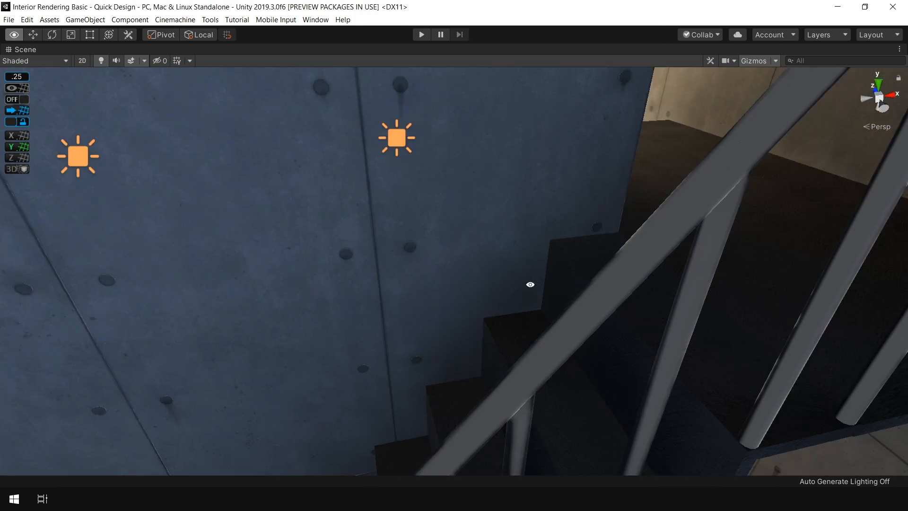
right_click_drag(529, 284, 648, 252)
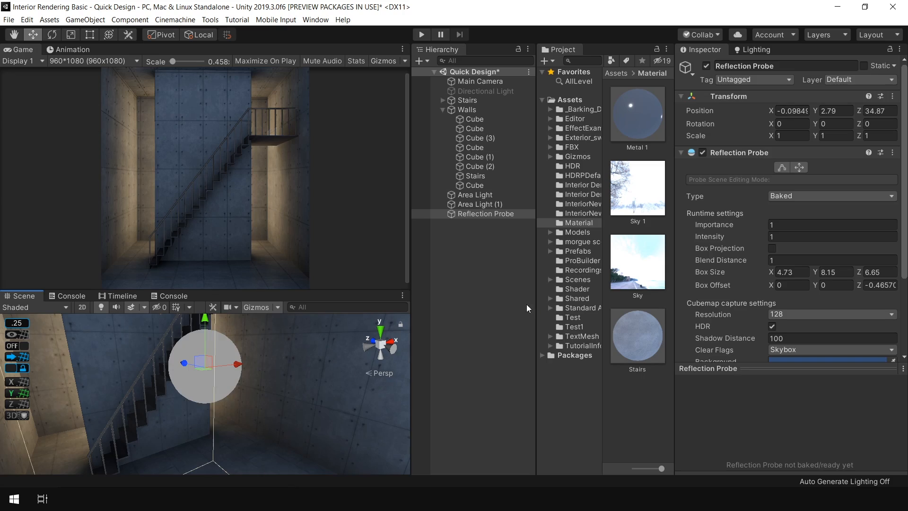
scroll(821, 323, "down", 5)
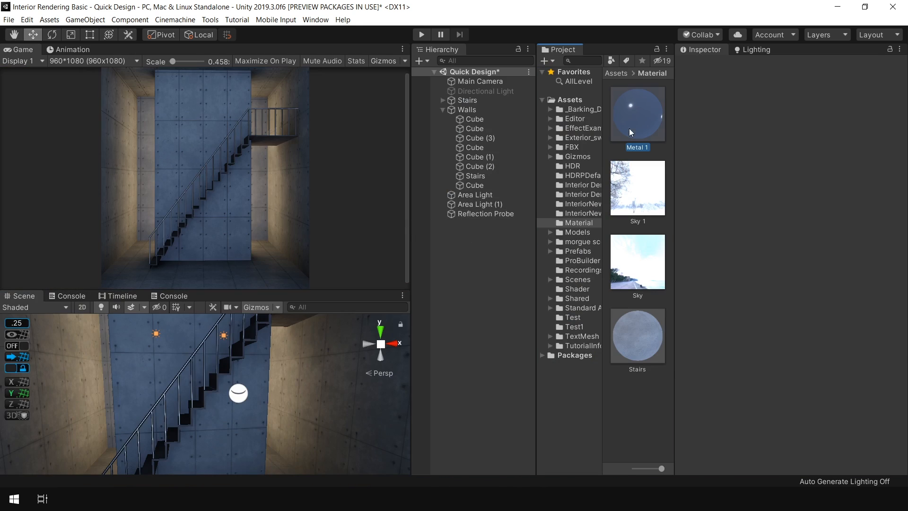
Step: Fine-tune the Metal 1 material's albedo colour and smoothness, and inspect the railing up close
left_click_drag(581, 211, 541, 227)
key("Escape")
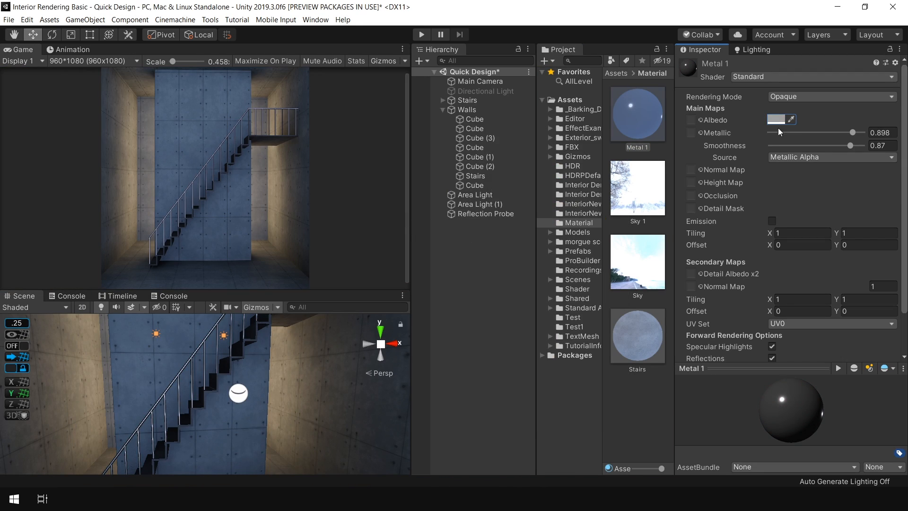
mouse_move(850, 145)
left_mouse_down()
mouse_move(828, 134)
mouse_move(842, 135)
left_mouse_up()
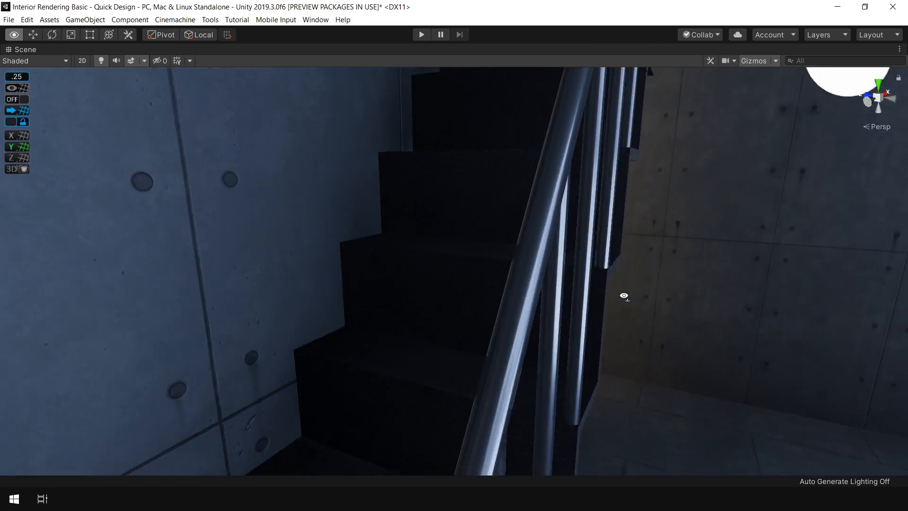
right_click_drag(621, 296, 410, 282)
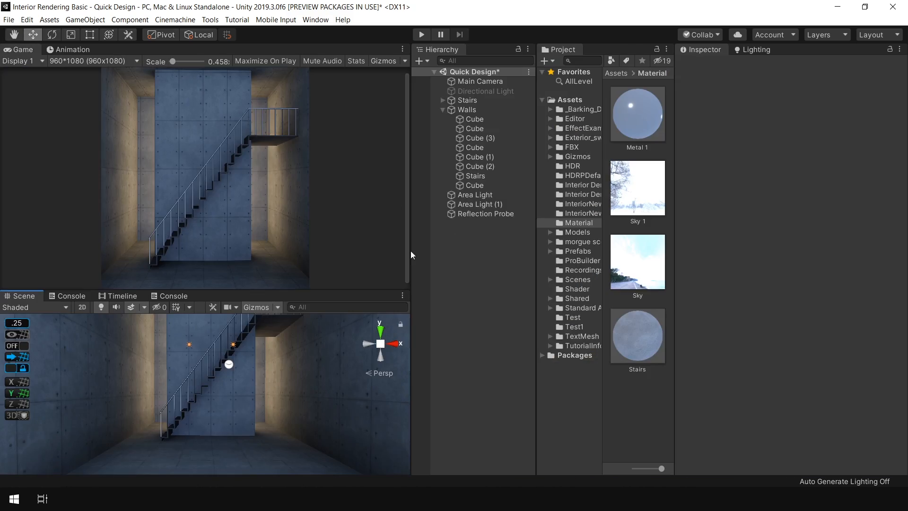
Step: Disable ambient occlusion and Prioritize View in the lightmapping settings, and bake the lighting again
left_click(752, 49)
scroll(818, 277, "down", 8)
scroll(775, 166, "up", 1)
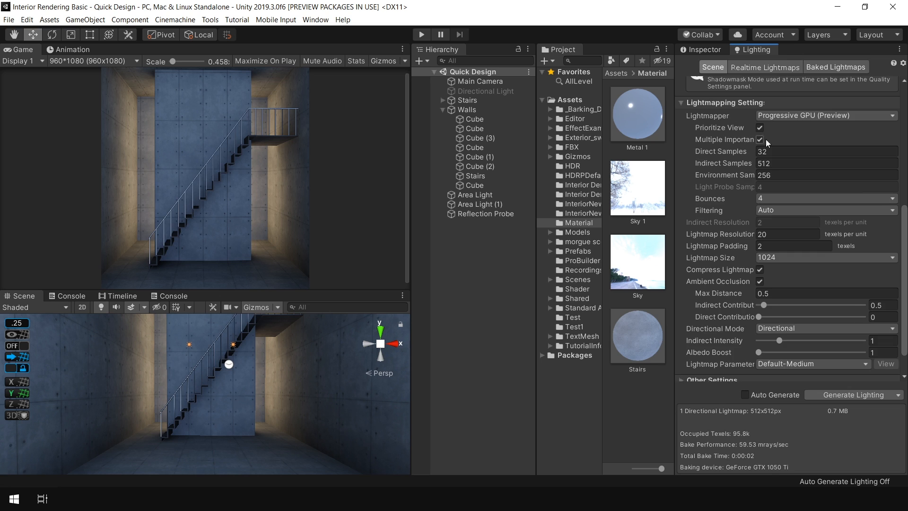
left_click(760, 282)
left_click(864, 393)
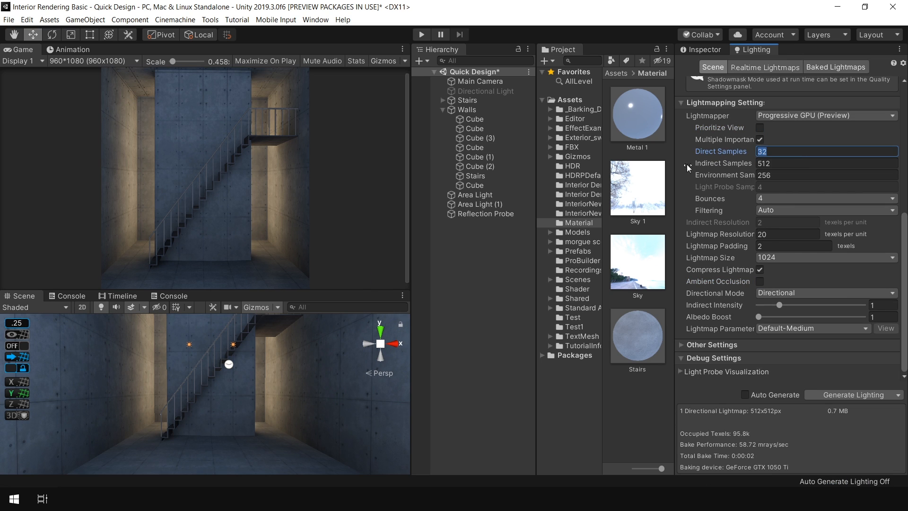
Step: Set the Sky 1 skybox material's tint colour to white FFFFFF and regenerate the lighting
left_click(637, 261)
left_click(702, 49)
left_click(638, 188)
left_click(881, 96)
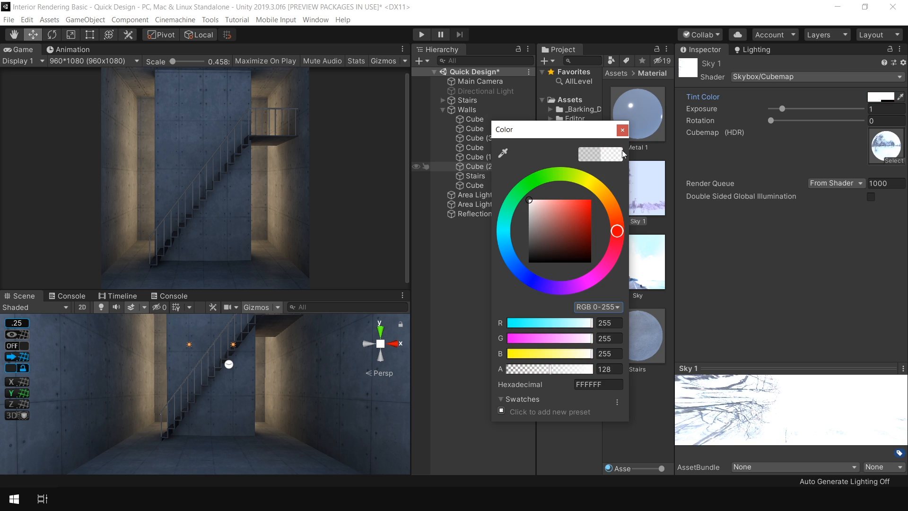
left_click(622, 130)
left_click(752, 49)
left_click(853, 394)
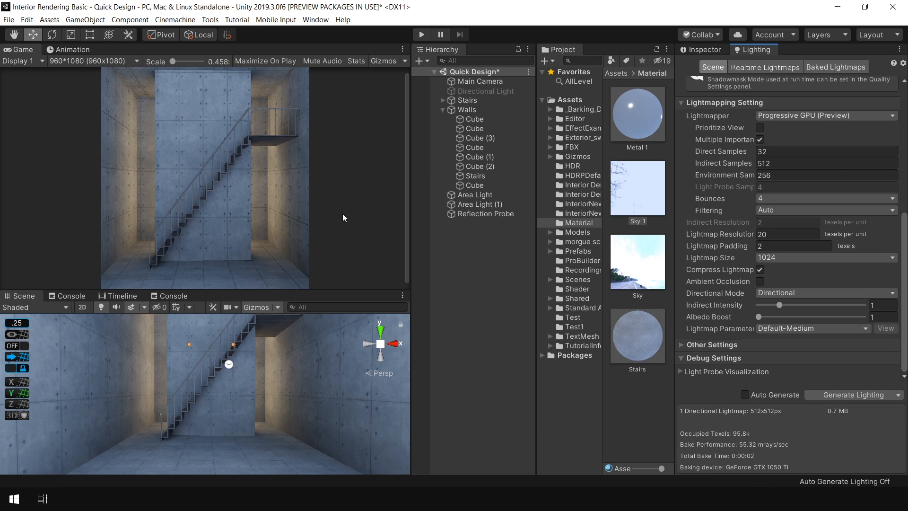
Step: Set the intensity of both area lights to 5 and bake the lighting with a lightmap resolution of 30
left_click(475, 194)
left_click(479, 204, "shift")
left_click(701, 49)
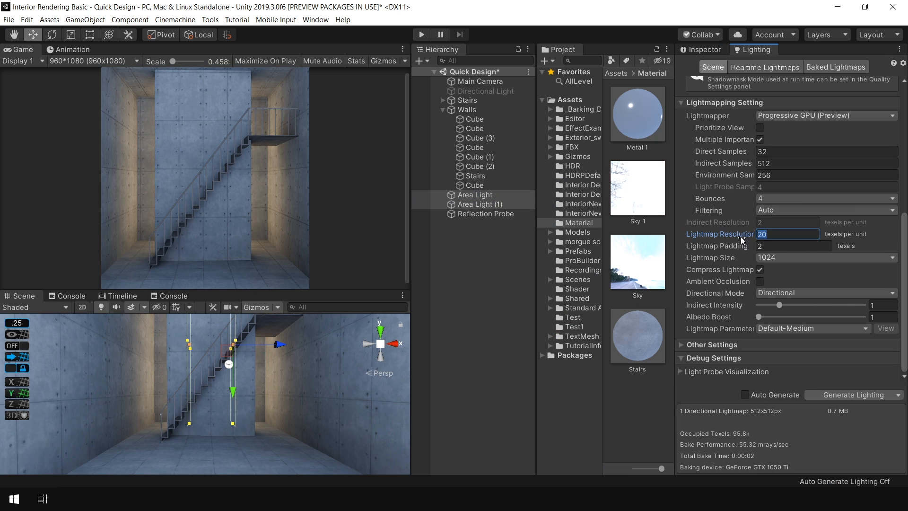
type("30")
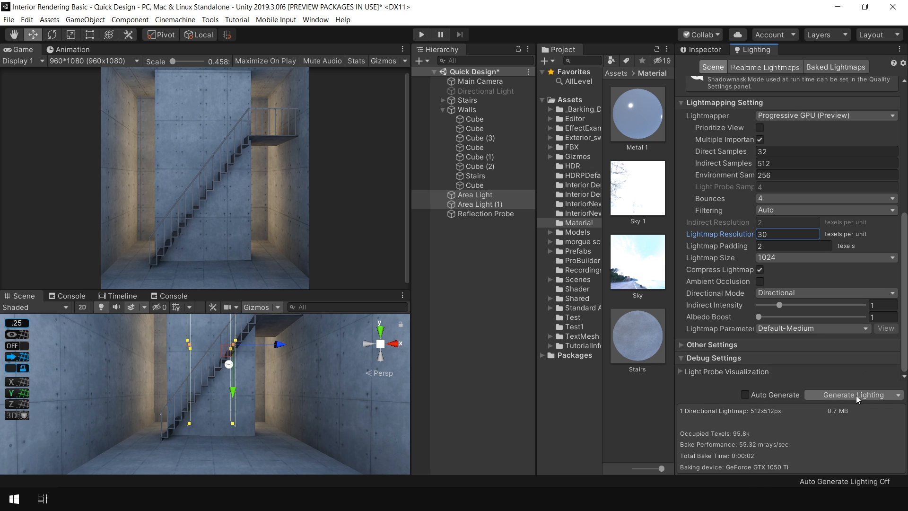
left_click(853, 395)
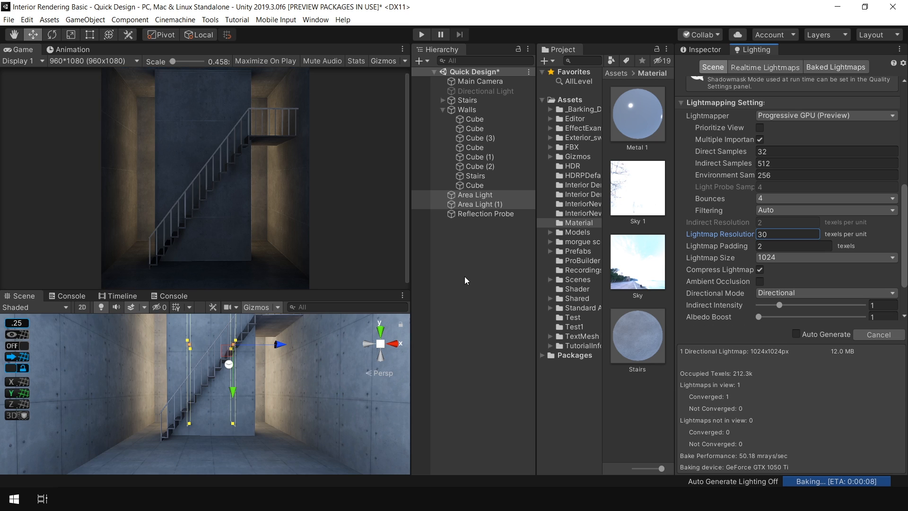
left_click(36, 307)
left_click(112, 327)
left_click(80, 480)
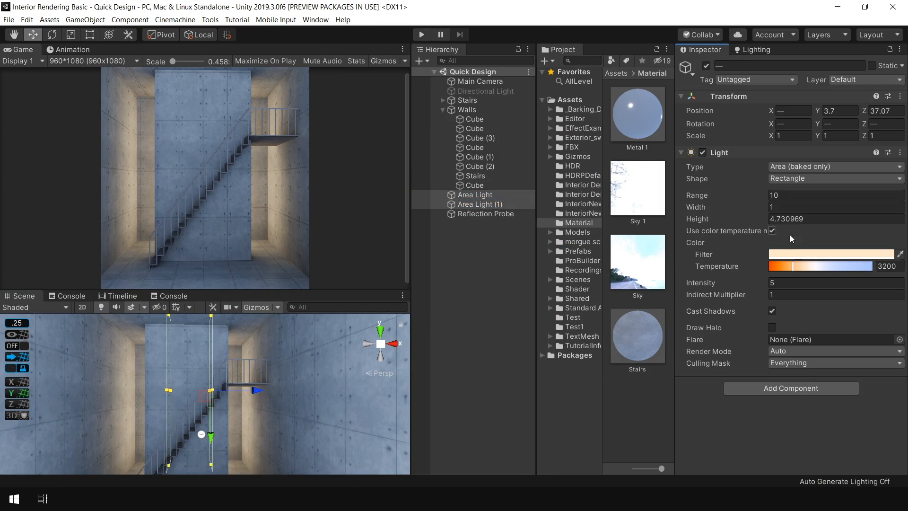
Step: Fine-tune the warm orange filter colour of both area lights and save the scene
left_click(799, 253)
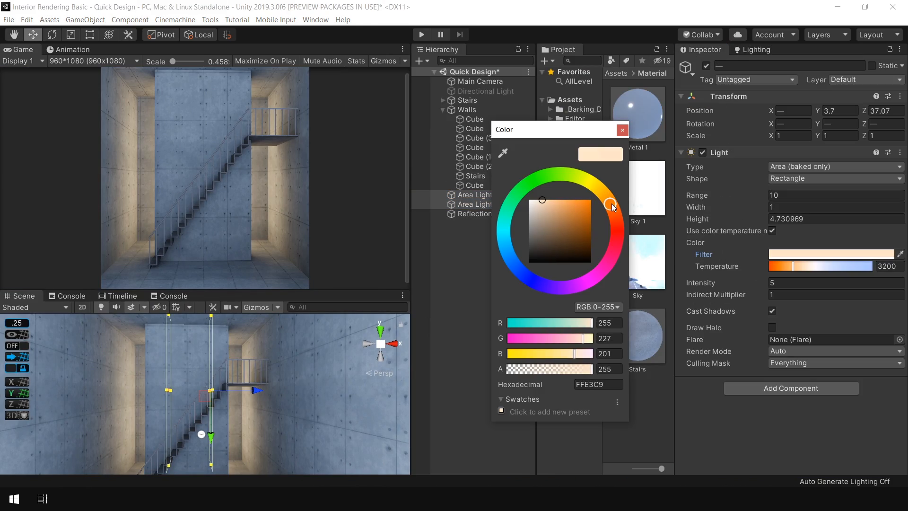
left_click(621, 134)
left_click(748, 49)
key("ctrl+s")
Step: Set the lightmapping direct samples to 128, the indirect samples to 1000 and the environment samples to 1000
scroll(852, 208, "down", 5)
left_click(766, 259)
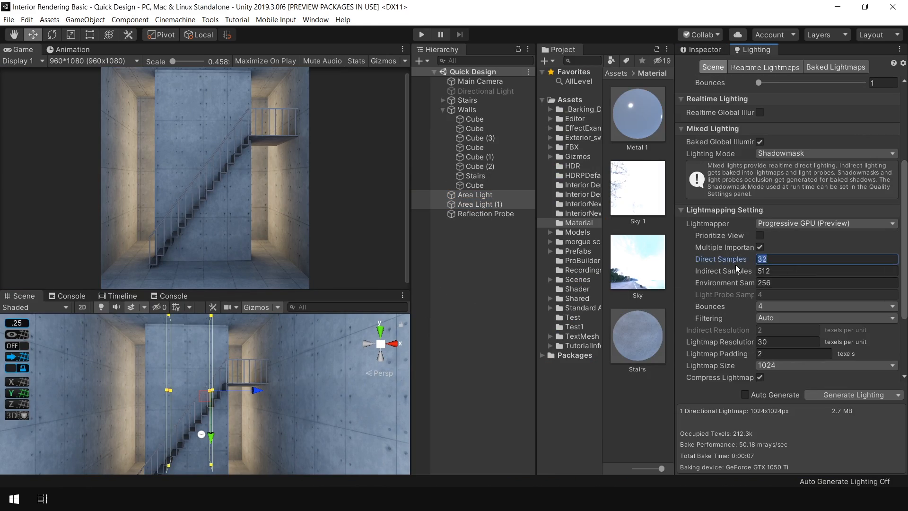
type("128")
left_click(759, 270)
type("1024")
left_click(781, 282)
type("1000")
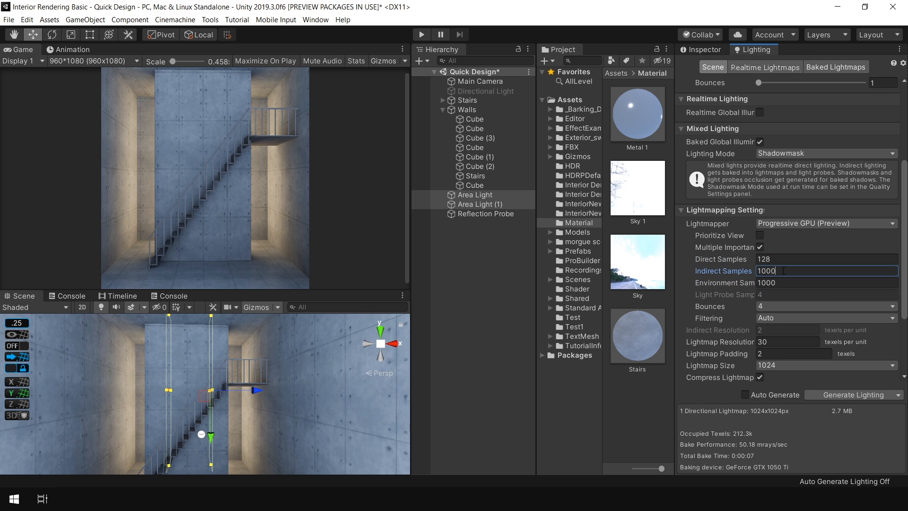
Step: Save the scene and bake its lighting at a lightmap resolution of 60 texels per unit, and bake the reflection probe
scroll(783, 271, "down", 5)
left_click(785, 234)
type("60")
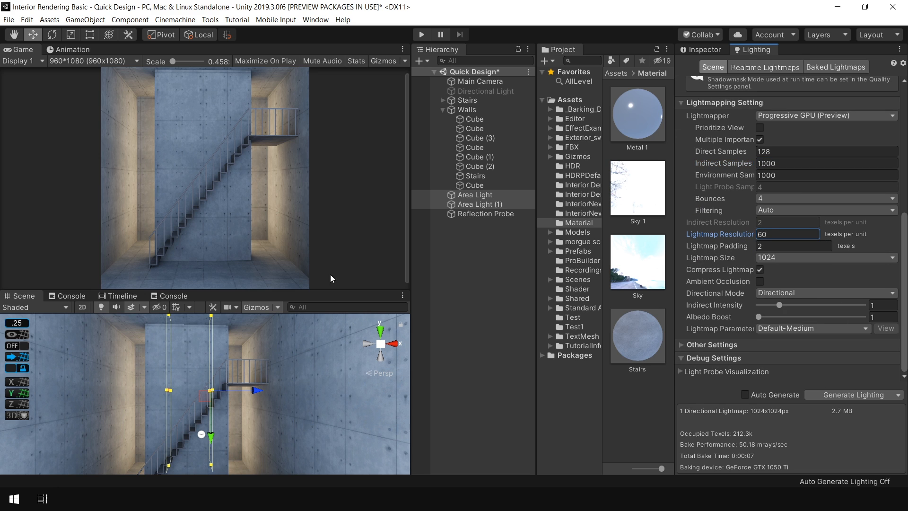
key("ctrl+s")
left_click(853, 394)
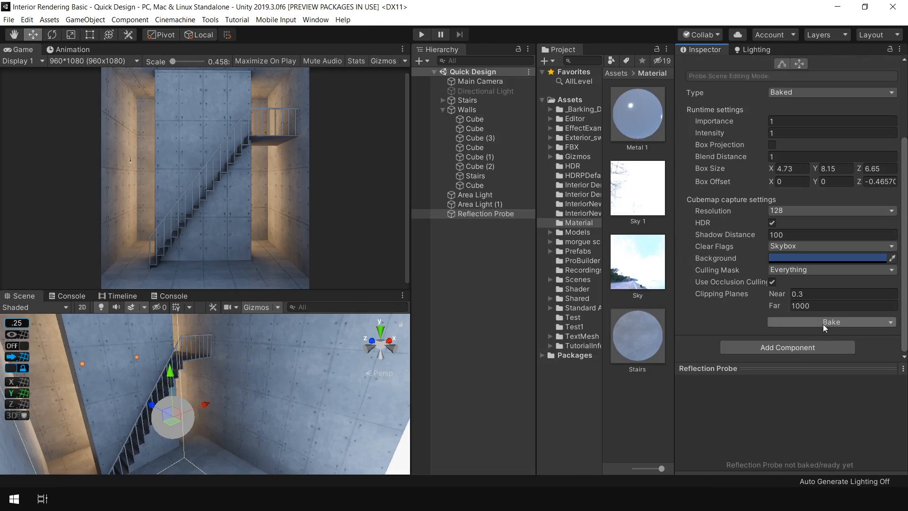
left_click(823, 324)
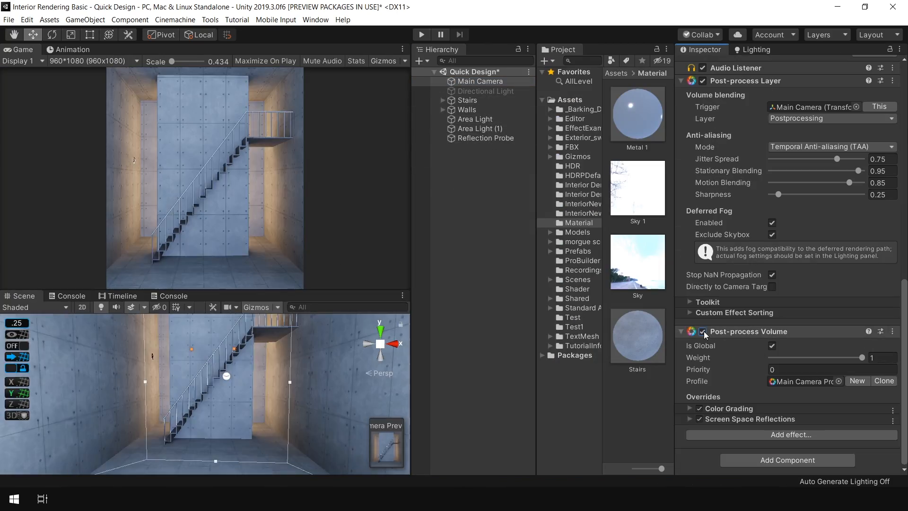
Step: Compare the Main Camera's post-process volume on and off, and add an Ambient Occlusion effect to it
left_click(703, 332)
left_click(704, 332)
left_click(738, 419)
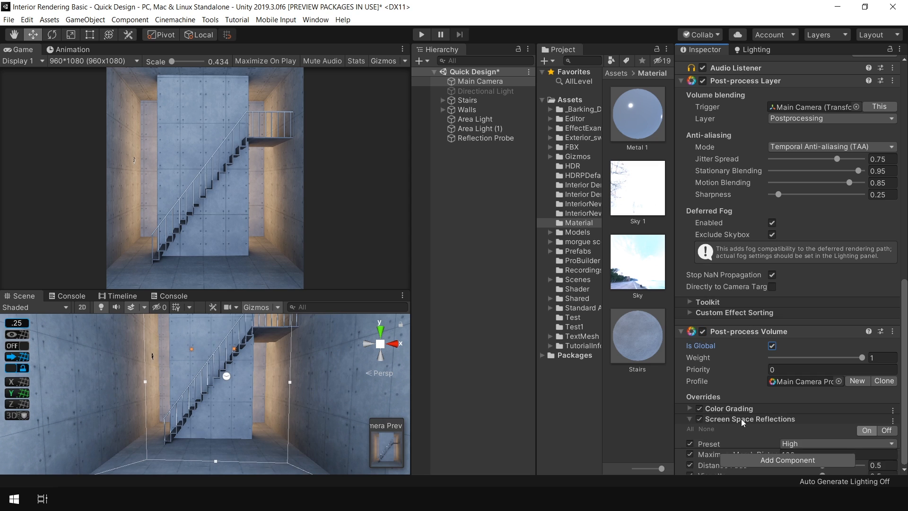
scroll(742, 418, "down", 3)
left_click(771, 435)
left_click(713, 326)
scroll(742, 360, "down", 3)
Step: Set the ambient occlusion intensity to 0.28 and thickness modifier to 3.9, and give it a grey colour
left_click_drag(783, 384, 809, 396)
left_click(878, 385)
type(".1")
left_click(832, 406)
left_click_drag(531, 257, 531, 227)
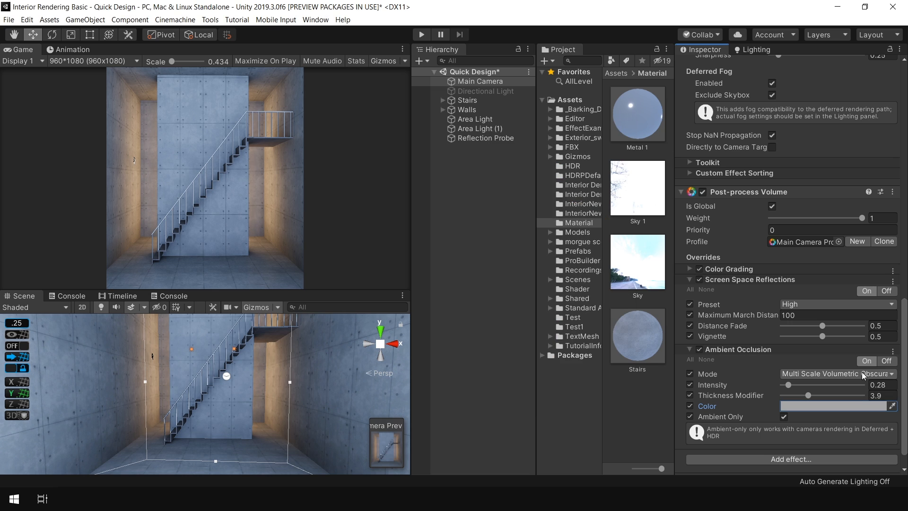
Step: Try an ambient occlusion intensity of 0.6 with a near-white colour
left_click_drag(788, 385, 803, 384)
left_click(836, 407)
left_click_drag(529, 221, 495, 203)
left_click(622, 129)
left_click_drag(802, 384, 795, 385)
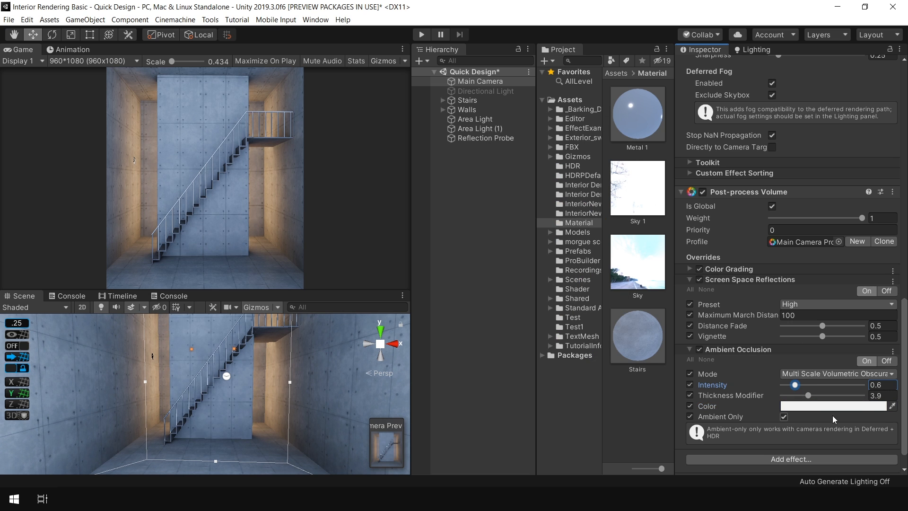
Step: Set the ambient occlusion colour to light grey and its intensity to 0.2, and compare the effect on and off
left_click(833, 406)
left_click(504, 232)
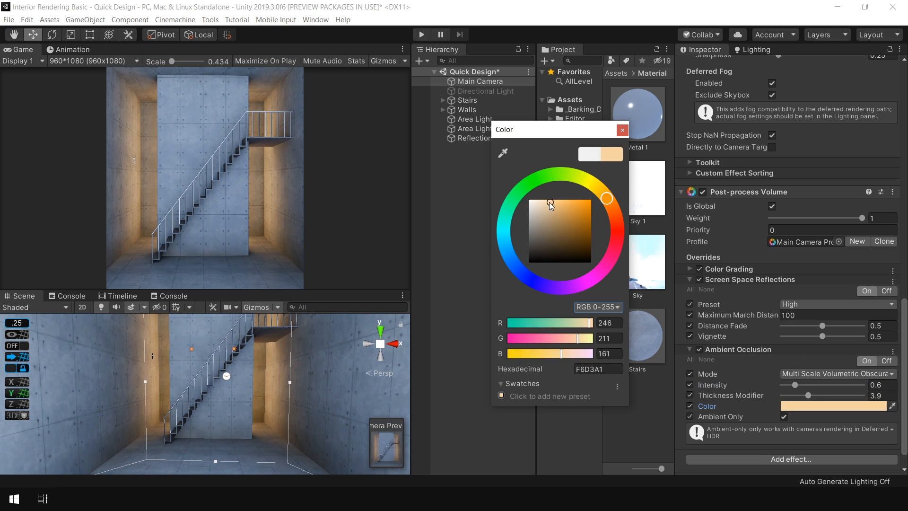
left_click_drag(551, 205, 524, 215)
left_click(833, 405)
left_click(622, 130)
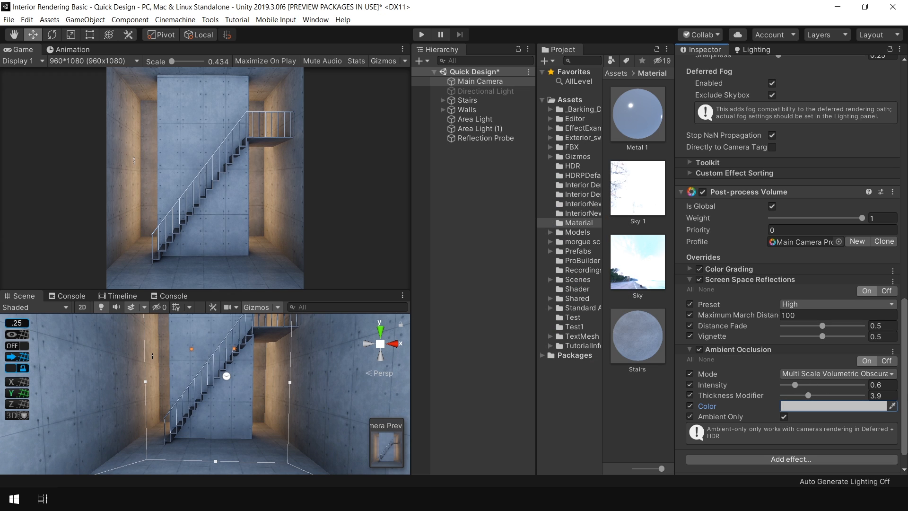
left_click(880, 385)
type(".2")
left_click(699, 349)
left_click(699, 349)
Step: In the volume's Color Grading, set the white balance temperature to 1 and tint to 3, and the contrast to 12
left_click(809, 459)
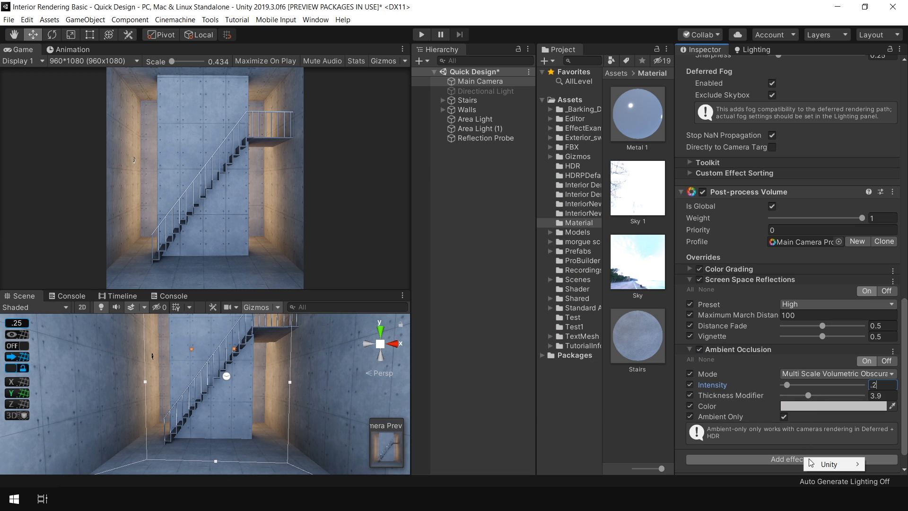
scroll(815, 433, "down", 1)
left_click(821, 245)
scroll(825, 277, "down", 2)
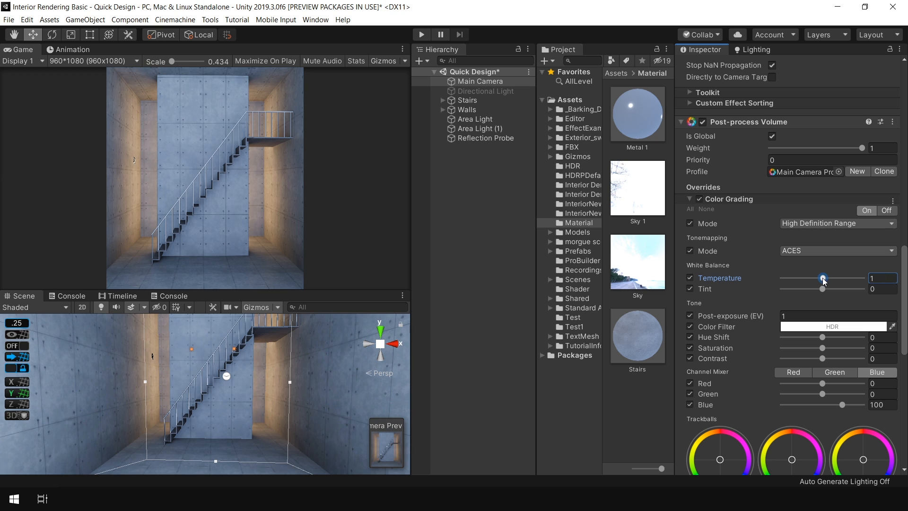
left_click_drag(822, 290, 824, 290)
scroll(847, 294, "down", 2)
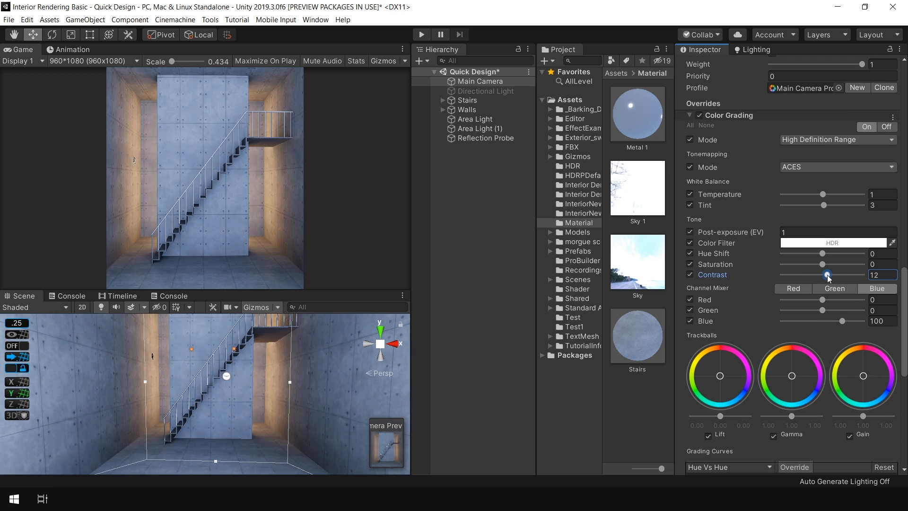
left_click(804, 232)
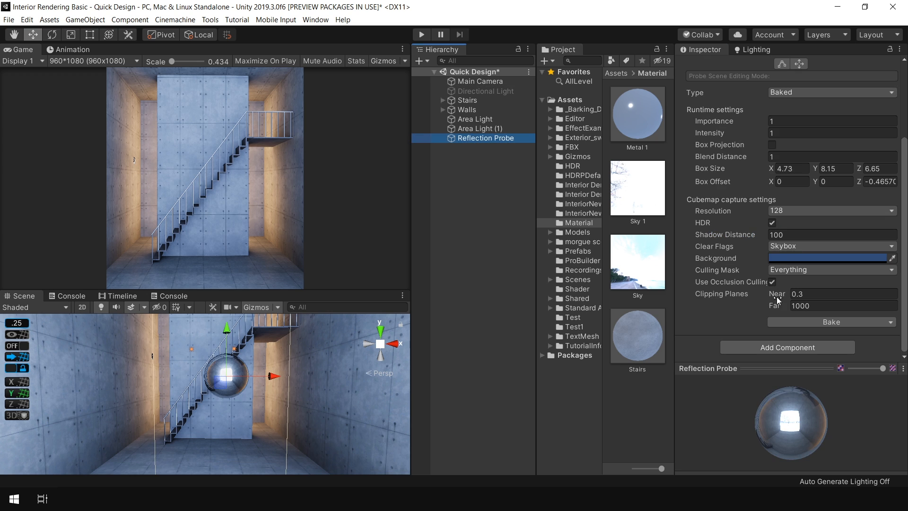
Step: Adjust the reflection probe's intensity, and give the Metal 1 material a metallic value of 0.878 and a darker albedo colour
left_click_drag(733, 133, 719, 134)
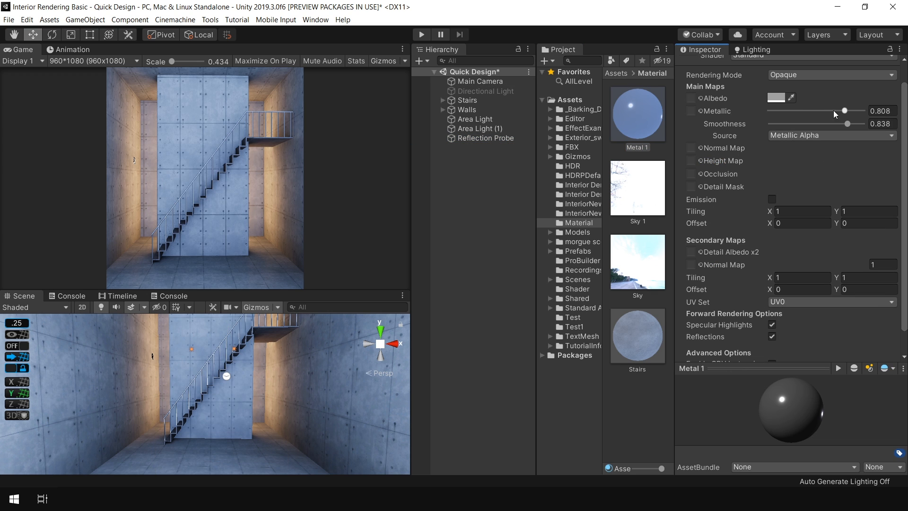
left_click_drag(835, 124, 851, 124)
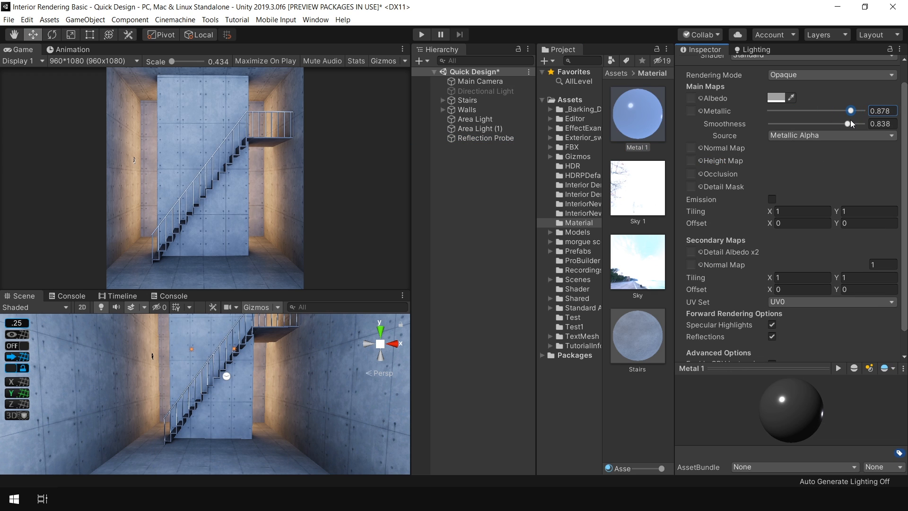
left_click(777, 97)
mouse_move(540, 226)
left_mouse_down()
mouse_move(529, 247)
mouse_move(533, 231)
left_mouse_up()
left_click(622, 129)
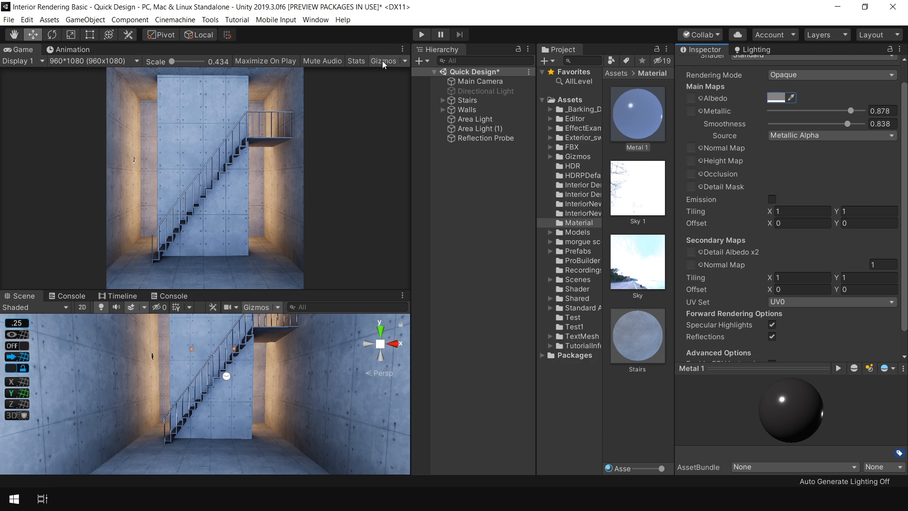
Step: Set the Main Camera's colour grading contrast to 6 and slightly shift the lift, gamma and gain trackballs
left_click(479, 81)
left_click_drag(904, 173, 904, 372)
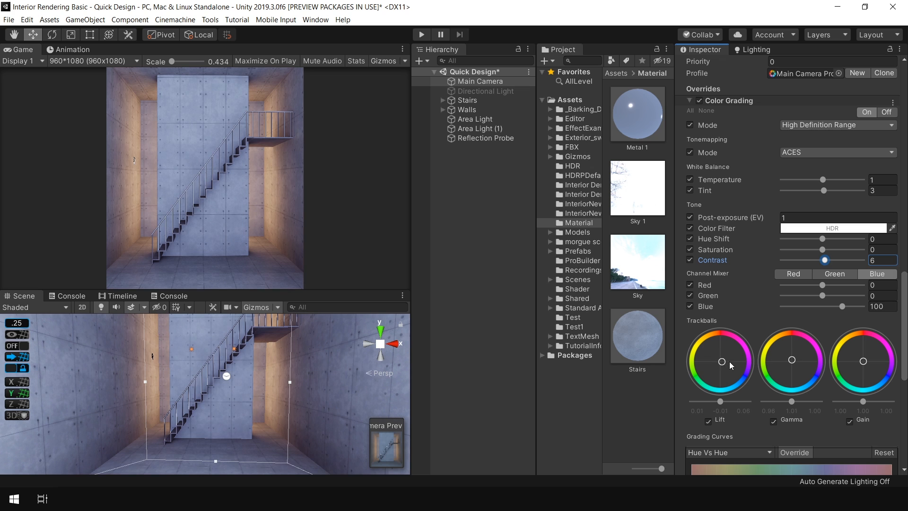
Step: Add a Vignette effect with all its parameters enabled, adjust its intensity and toggle the effect to compare
scroll(824, 260, "down", 10)
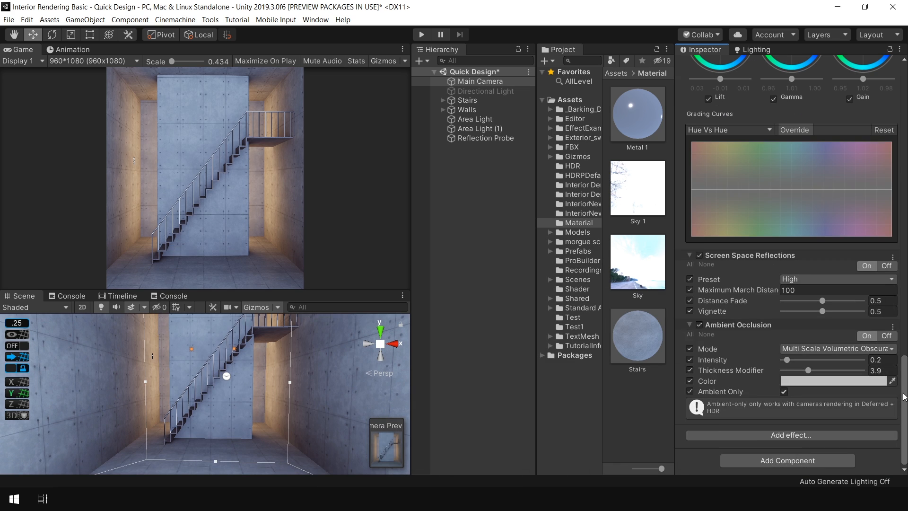
left_click(790, 434)
mouse_move(816, 440)
left_click(714, 440)
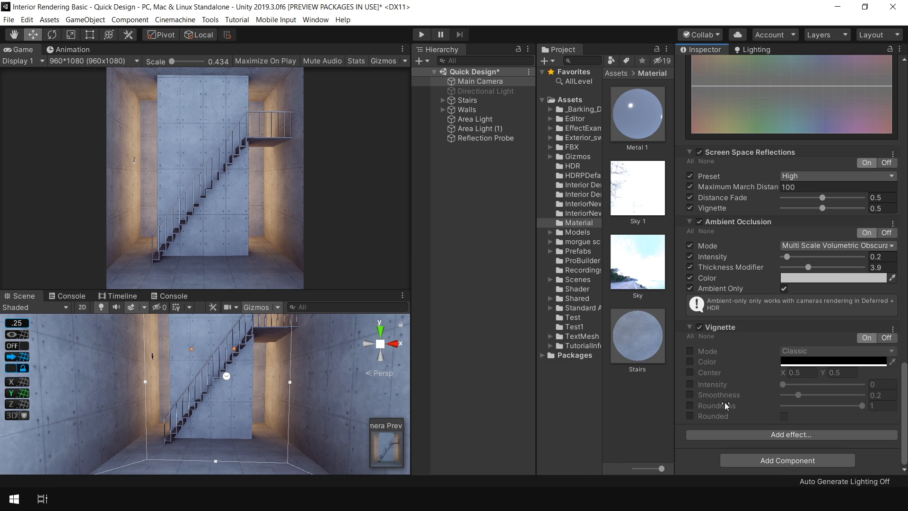
left_click_drag(783, 385, 802, 387)
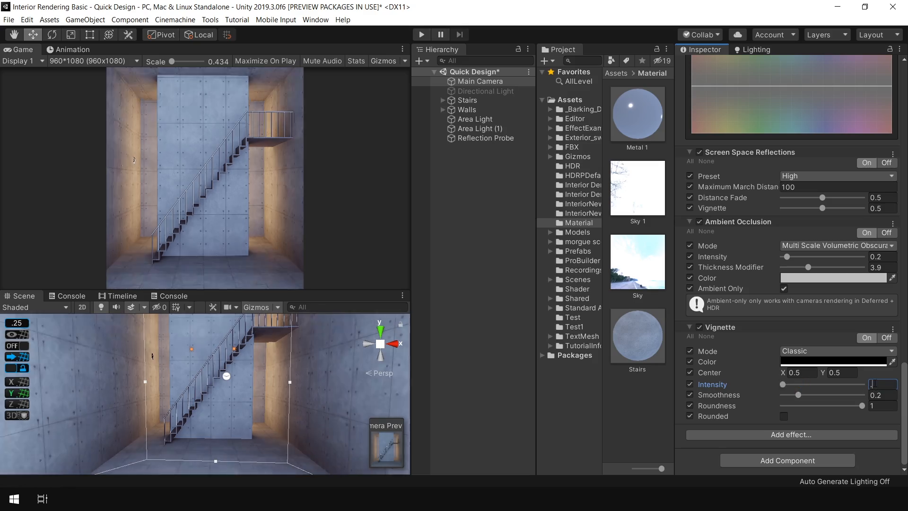
left_click(700, 327)
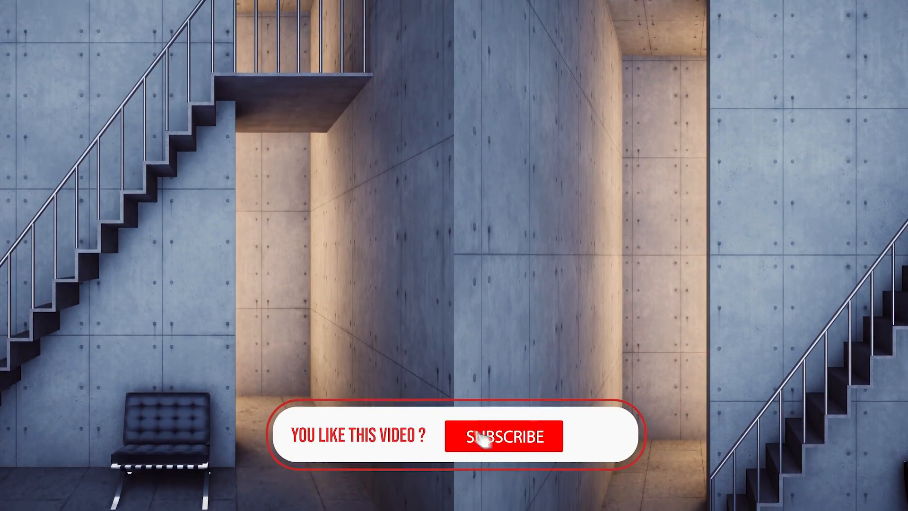